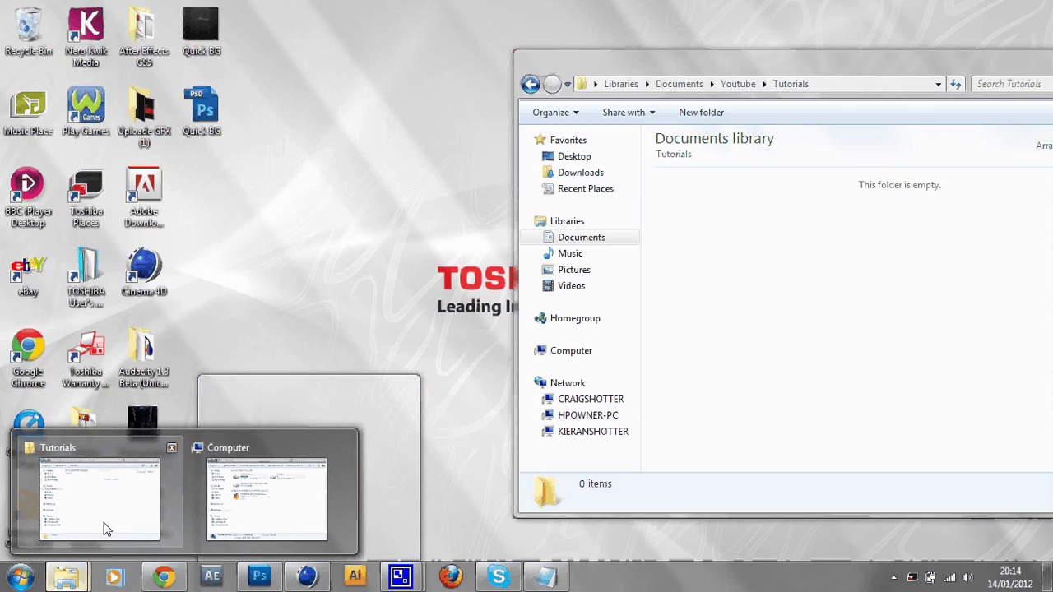
# Open the Standard Template Photoshop file from the Youtube Background Templates folder of CMG 1K GFX PACK in Other Peoples Graphic Packs.
pyautogui.click(530, 84)
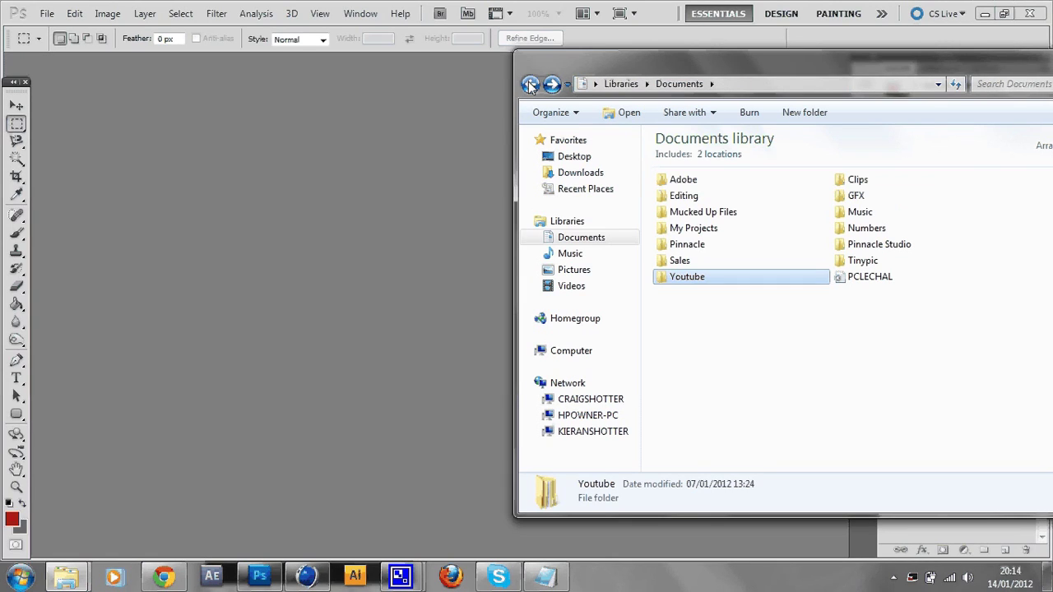
pyautogui.doubleClick(870, 201)
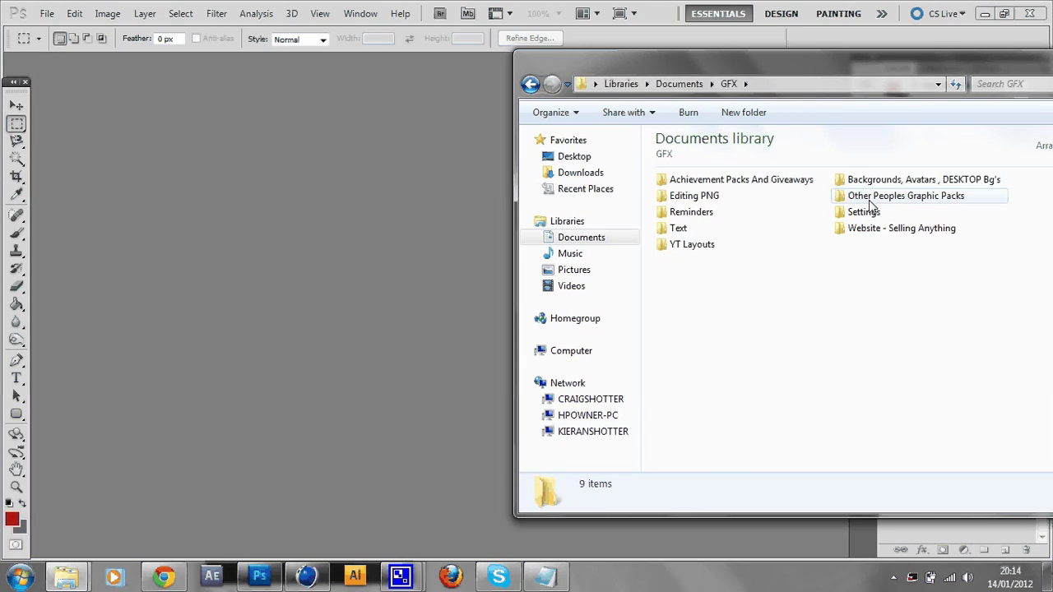
pyautogui.doubleClick(870, 200)
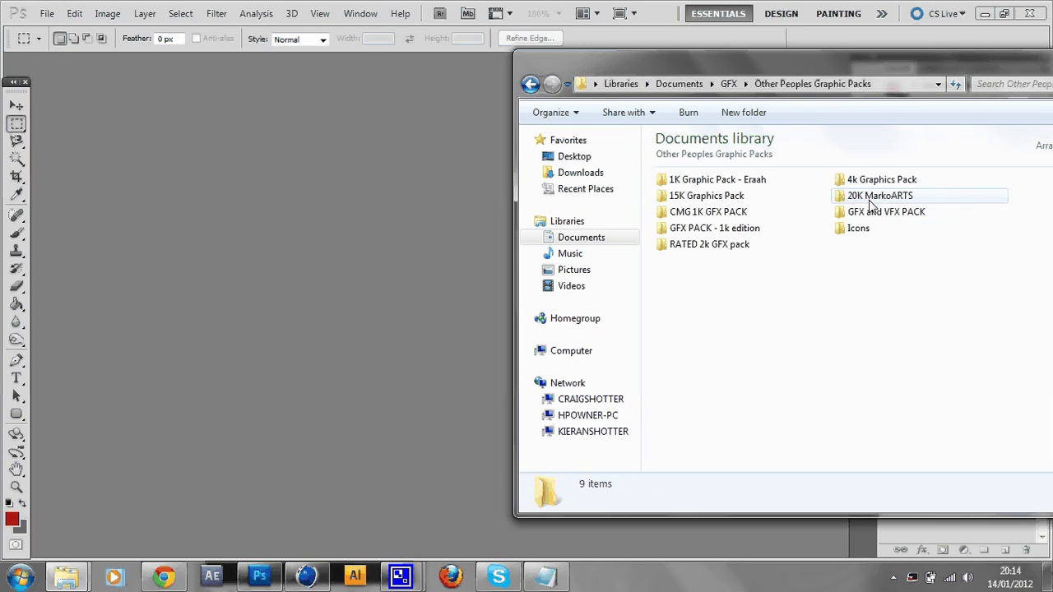
pyautogui.doubleClick(744, 212)
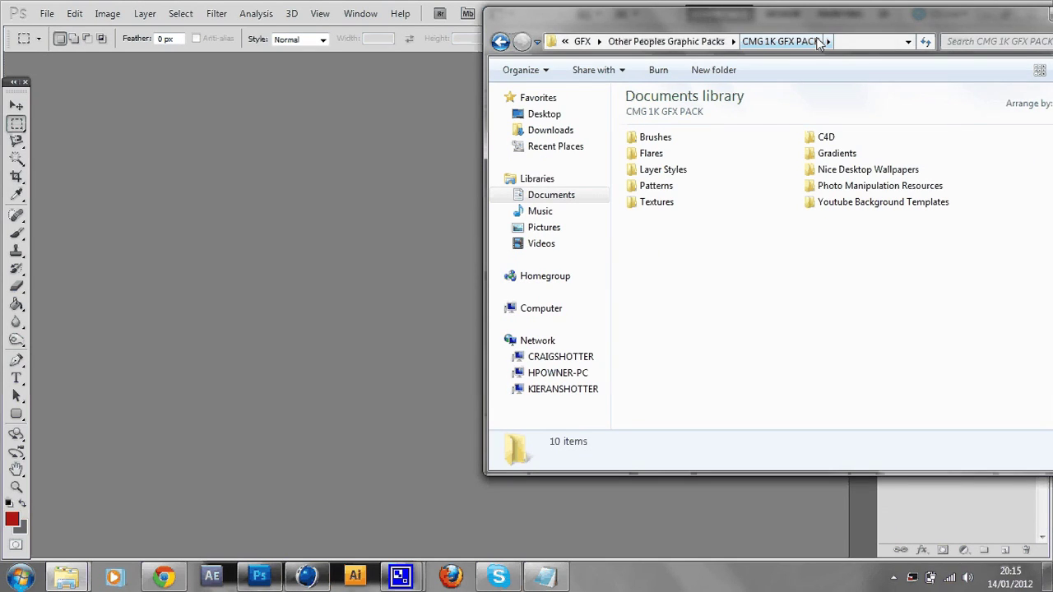
pyautogui.doubleClick(888, 202)
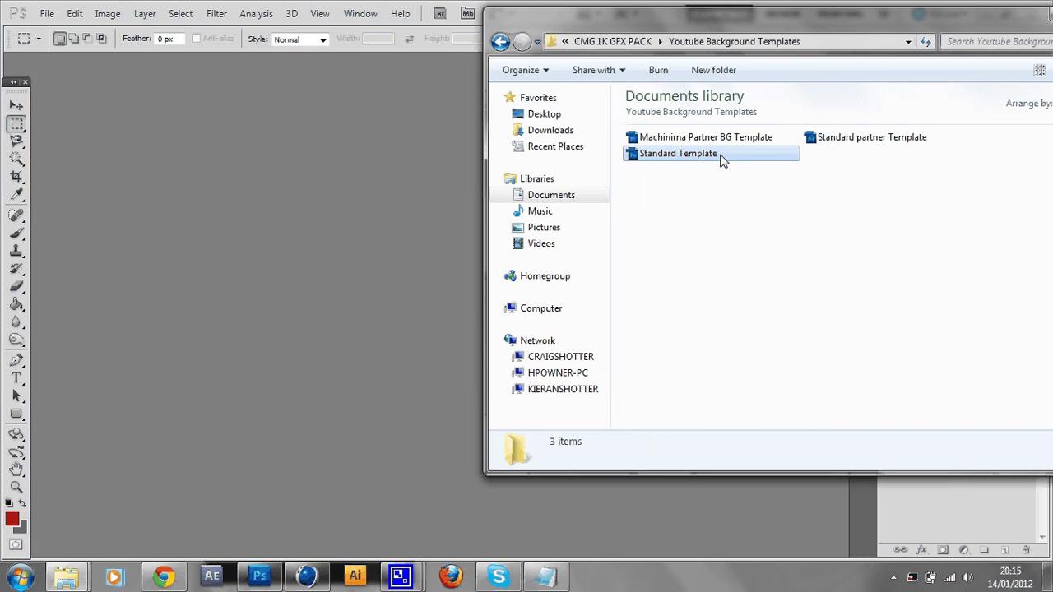
pyautogui.click(720, 161)
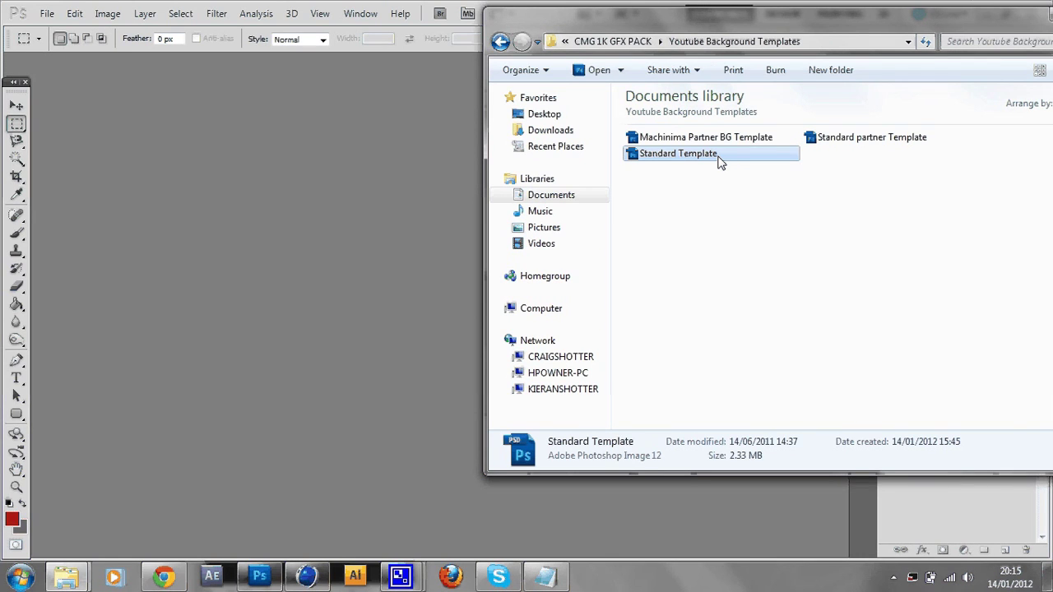
pyautogui.doubleClick(718, 156)
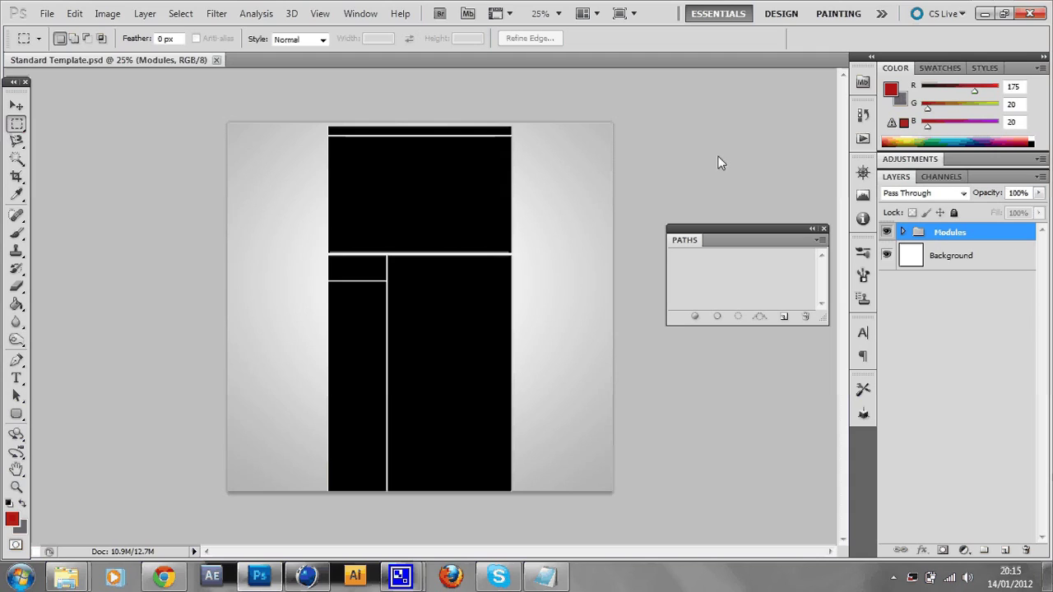
# Expand the Modules group and open the layer style settings of the Channel Sections layer.
pyautogui.click(903, 233)
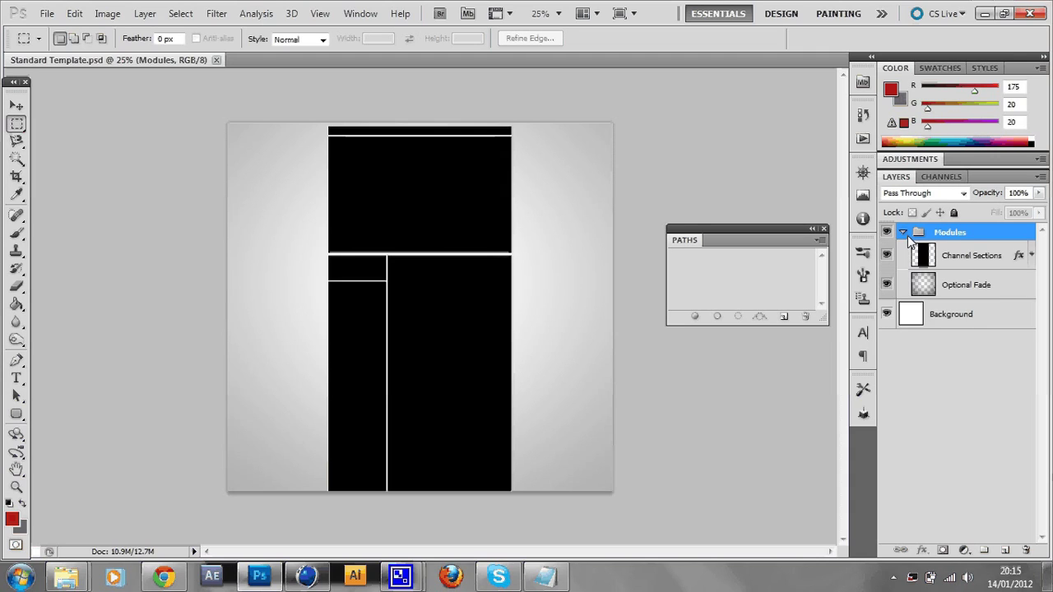
pyautogui.doubleClick(950, 263)
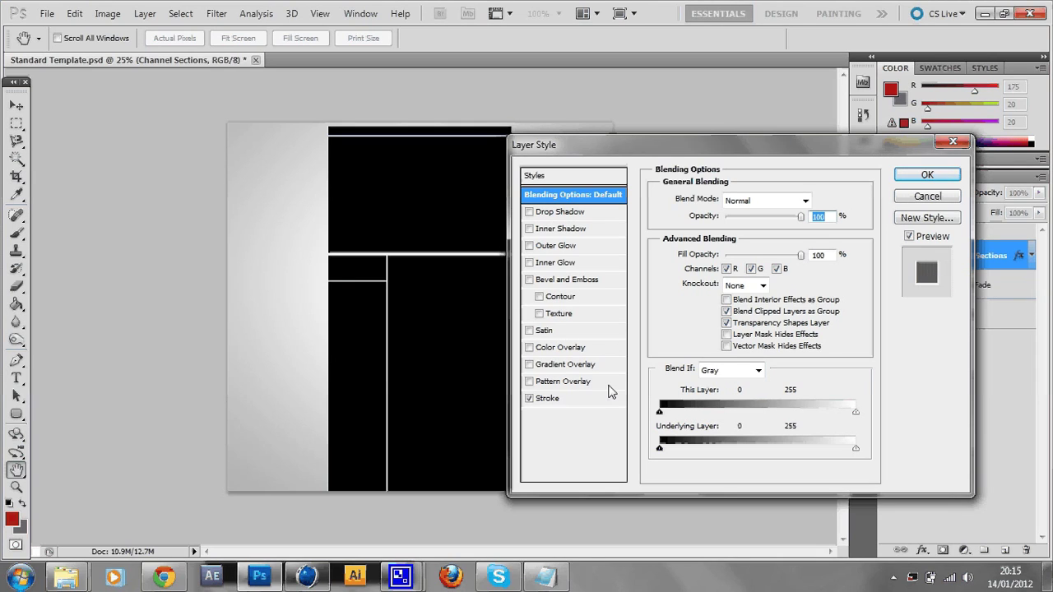
pyautogui.click(529, 382)
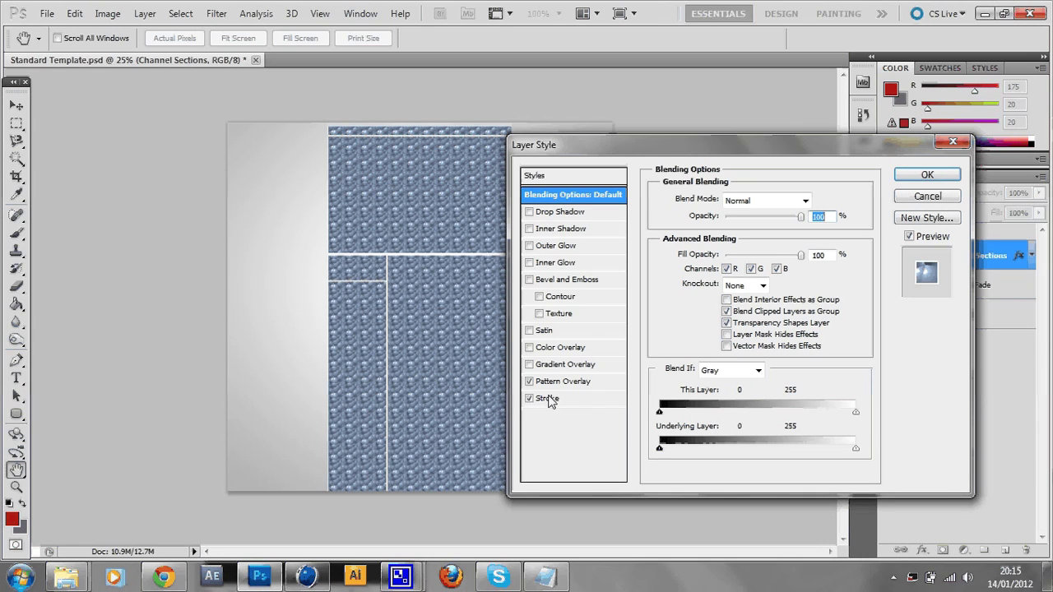
pyautogui.click(533, 386)
pyautogui.click(529, 382)
# Apply a Gradient Overlay to the Channel Sections layer with the Overlay blend mode and the dark Custom gradient preset.
pyautogui.click(529, 365)
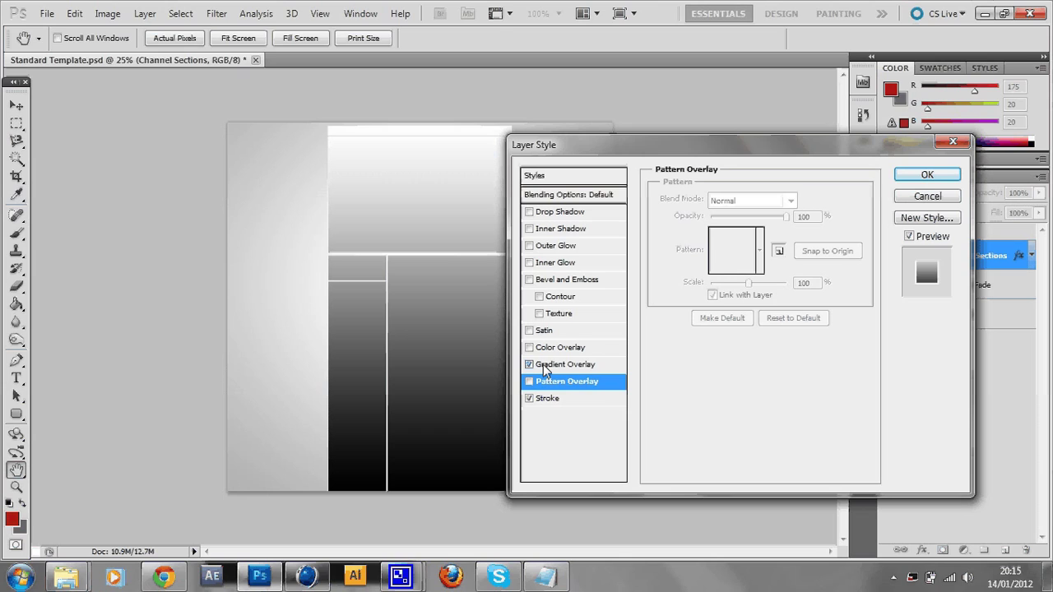
pyautogui.click(544, 369)
pyautogui.click(751, 201)
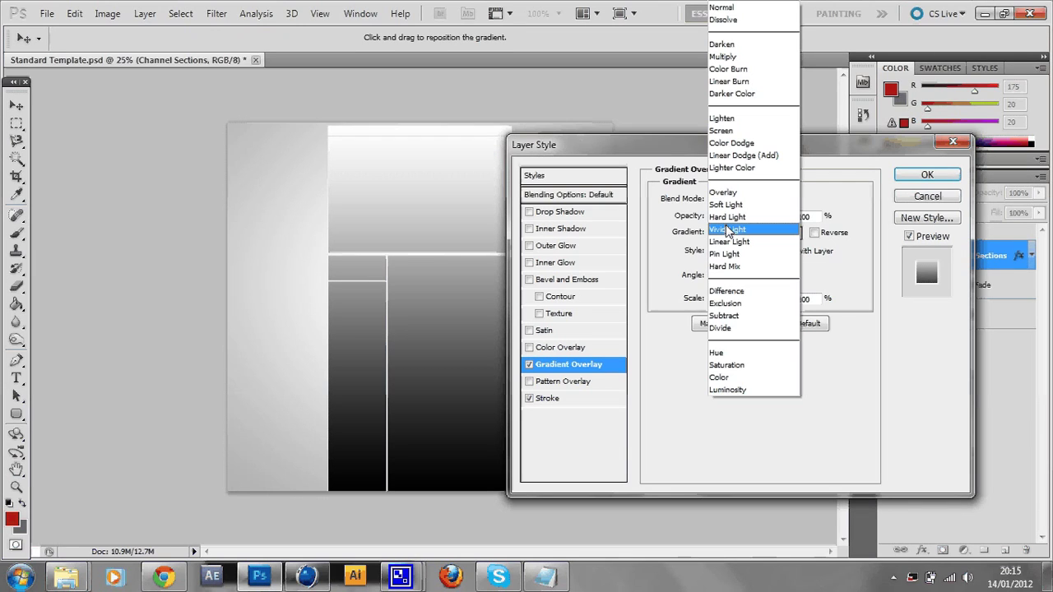
pyautogui.click(765, 216)
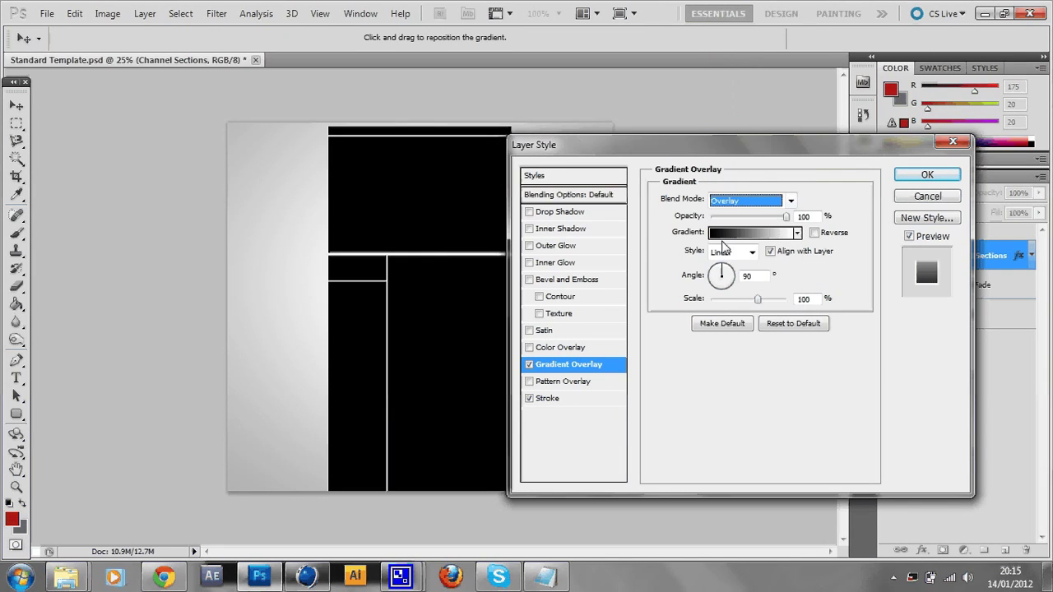
pyautogui.click(723, 242)
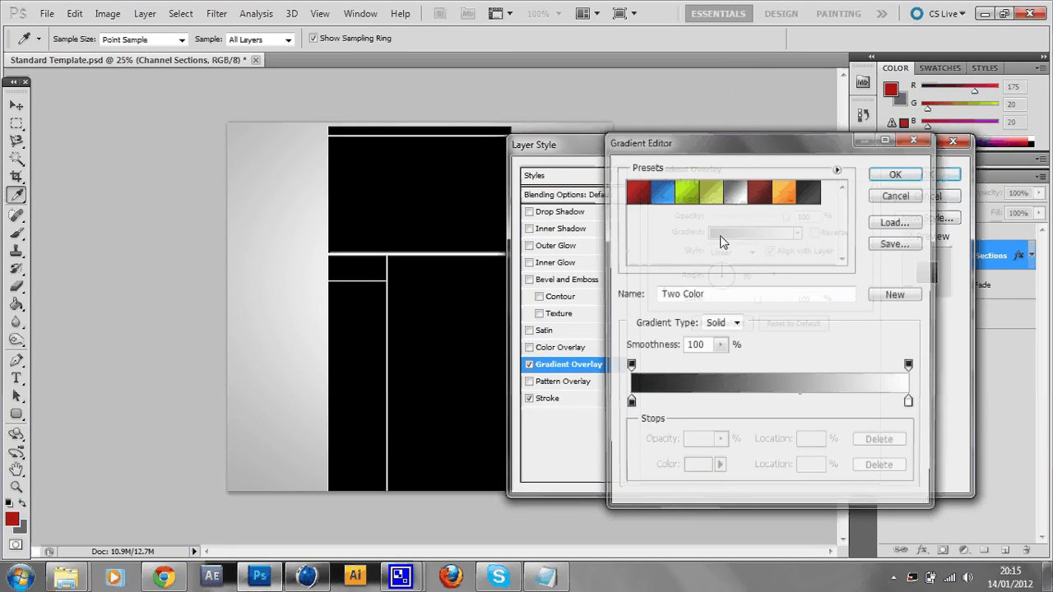
pyautogui.click(810, 197)
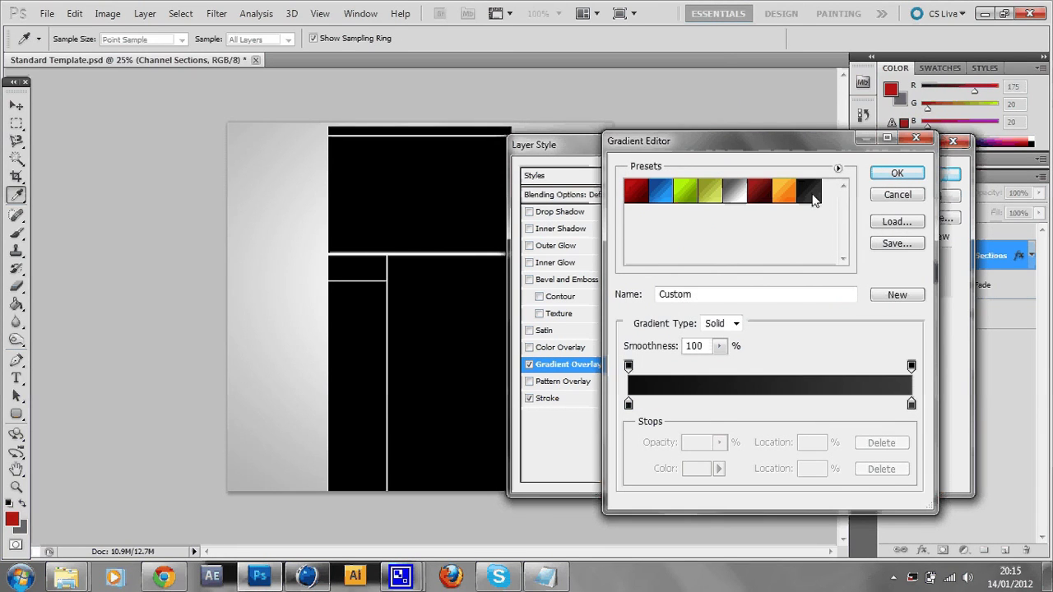
pyautogui.click(904, 175)
pyautogui.click(909, 178)
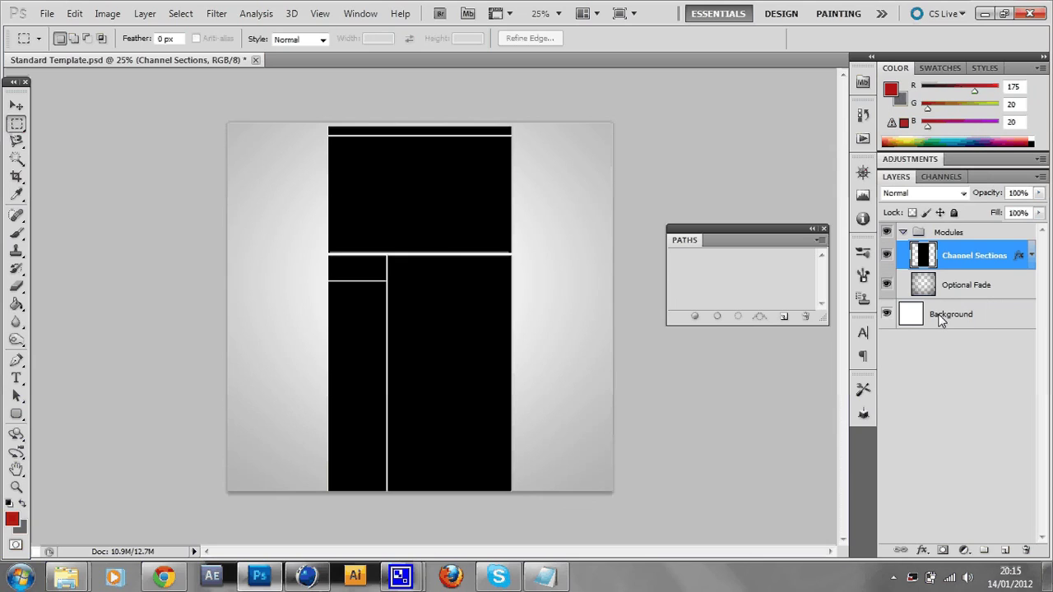
pyautogui.doubleClick(950, 314)
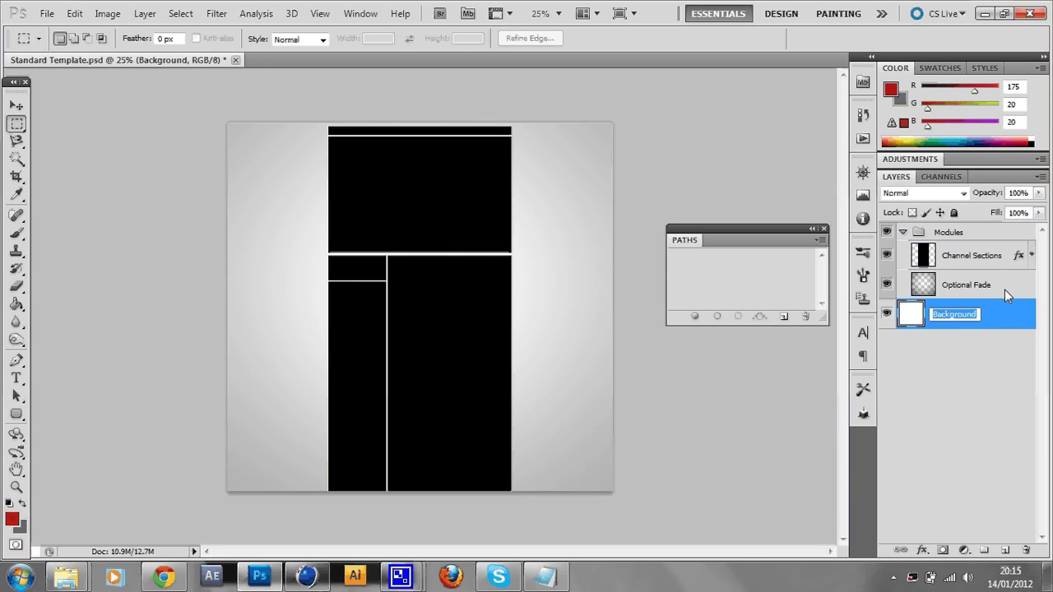
pyautogui.press('Return')
# Enable a Gradient Overlay on the Optional Fade layer and choose the dark Custom gradient preset.
pyautogui.doubleClick(983, 288)
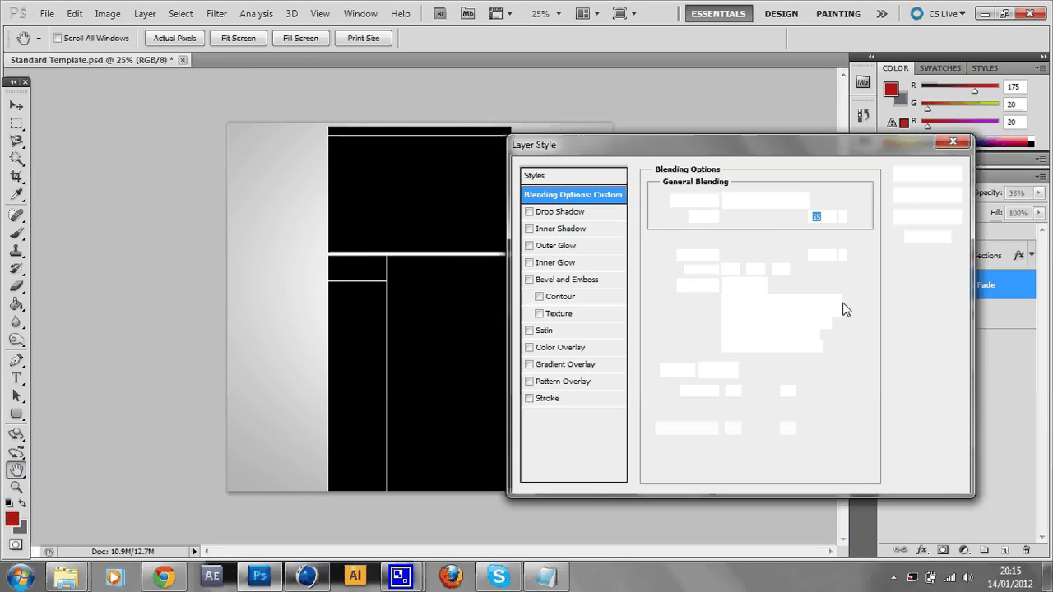
pyautogui.click(531, 368)
pyautogui.click(768, 251)
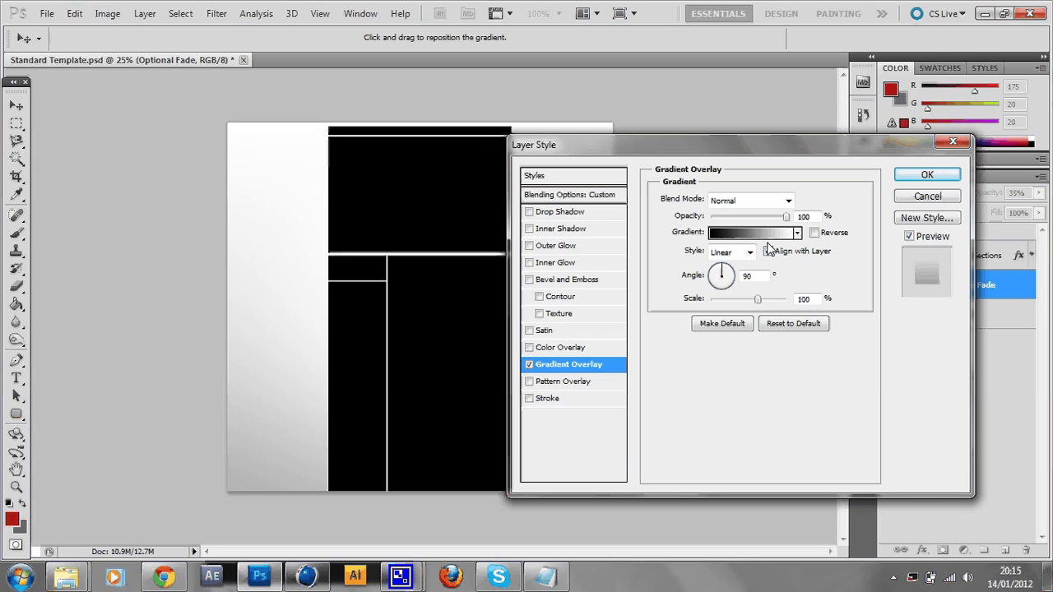
pyautogui.click(773, 234)
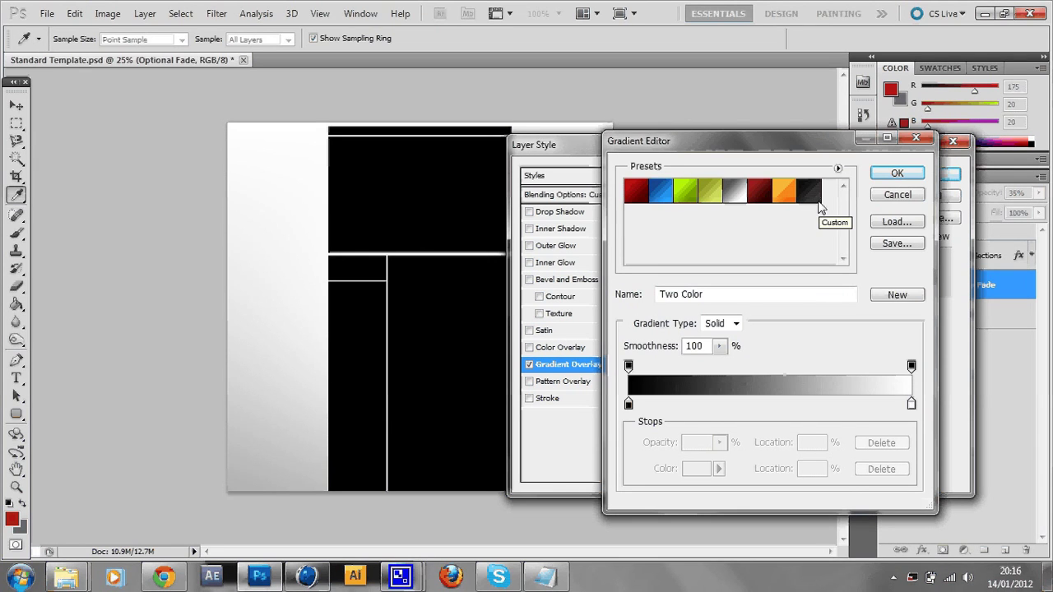
pyautogui.click(817, 200)
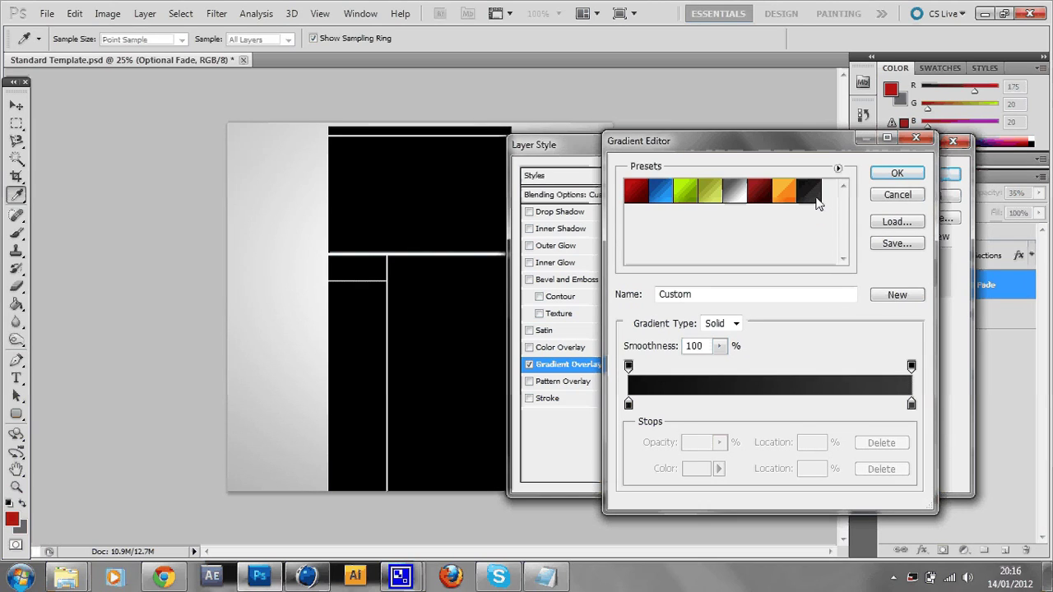
pyautogui.click(838, 168)
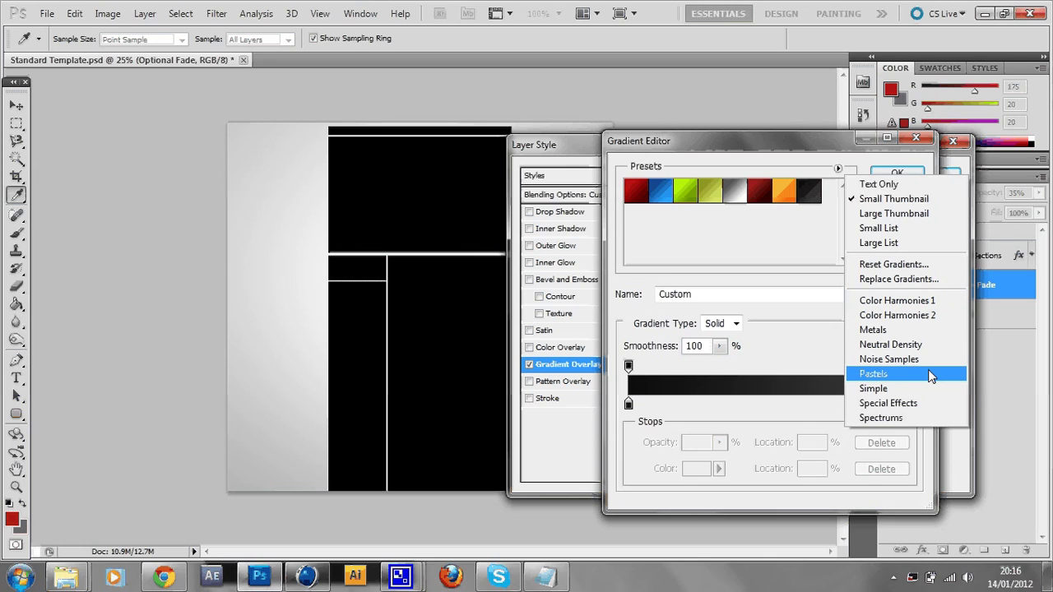
pyautogui.click(838, 169)
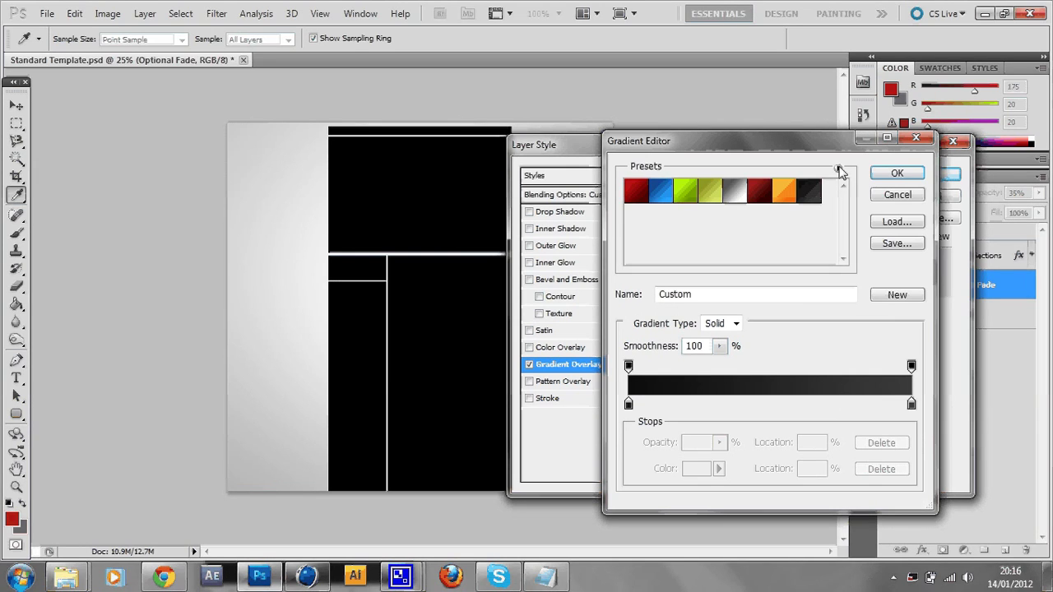
pyautogui.click(838, 171)
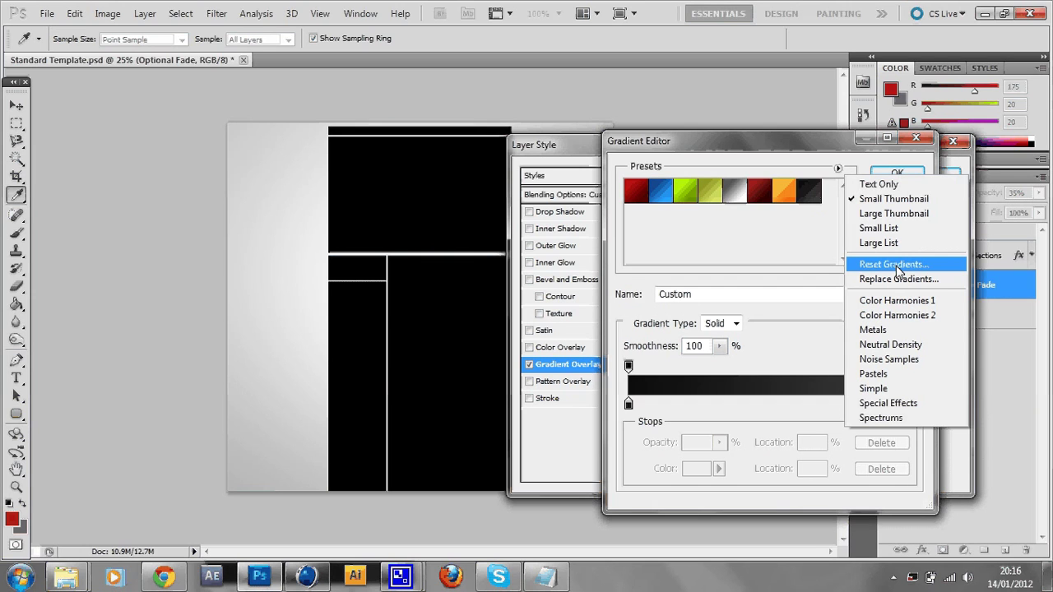
pyautogui.click(899, 267)
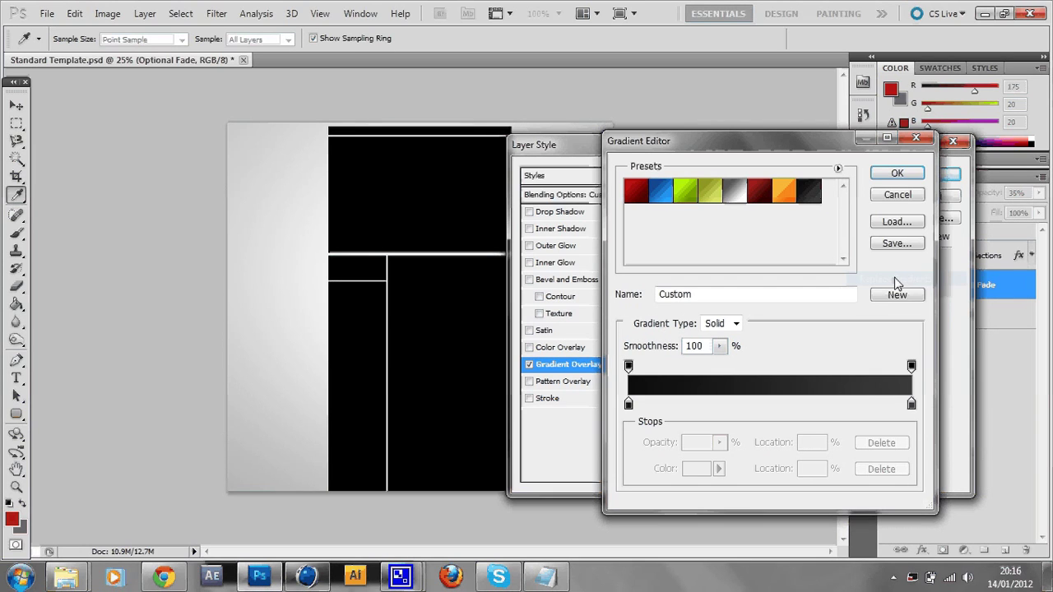
pyautogui.click(897, 222)
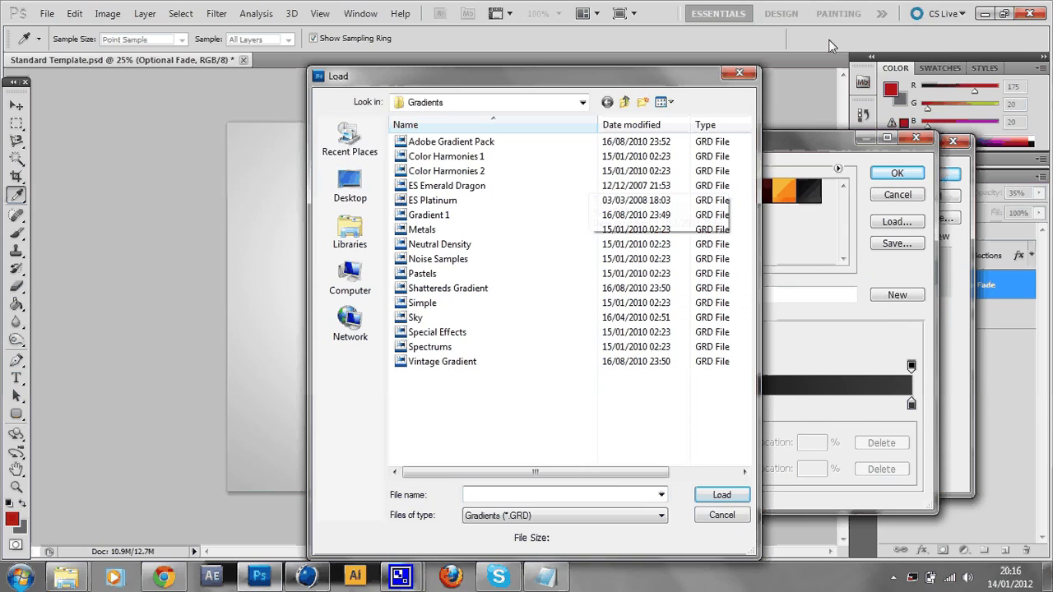
pyautogui.press('Escape')
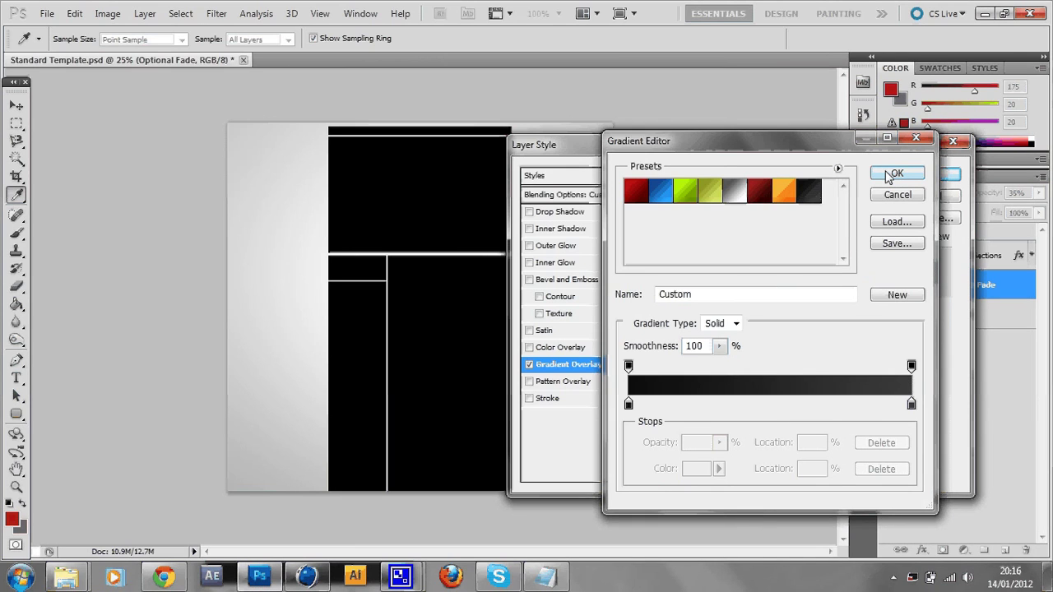
# Accept the chosen gradient and apply the overlay style to the Optional Fade layer.
pyautogui.click(893, 174)
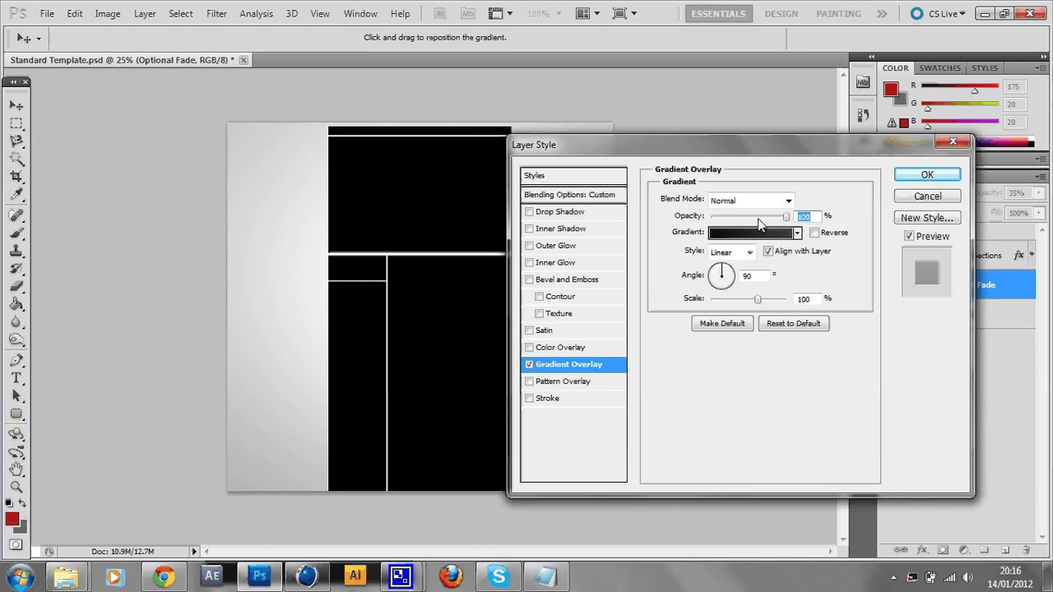
pyautogui.click(927, 196)
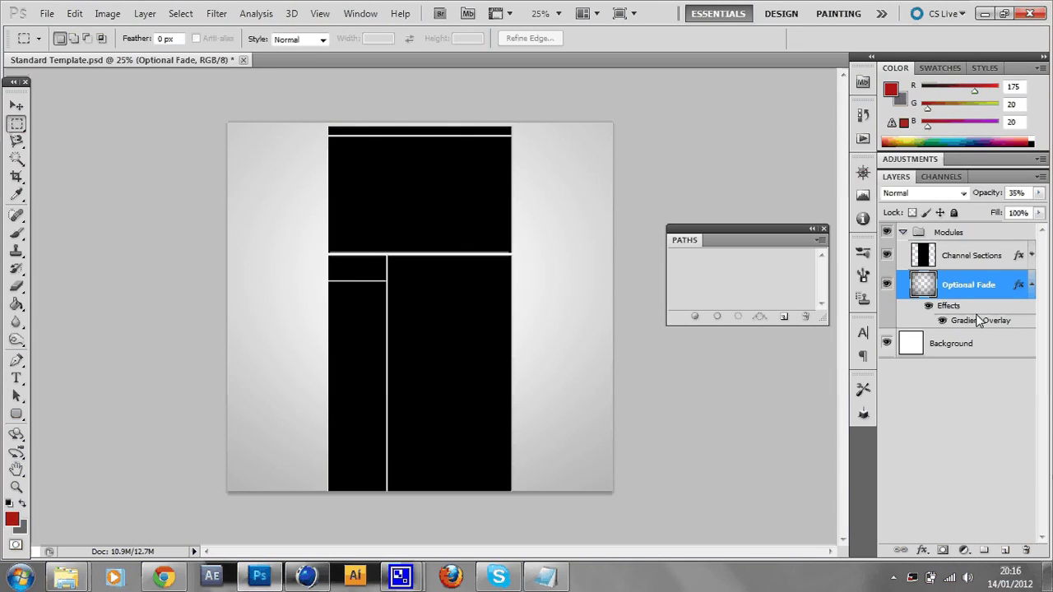
# Apply a Gradient Overlay with the near-black gradient to the Background layer.
pyautogui.click(957, 351)
pyautogui.press('h')
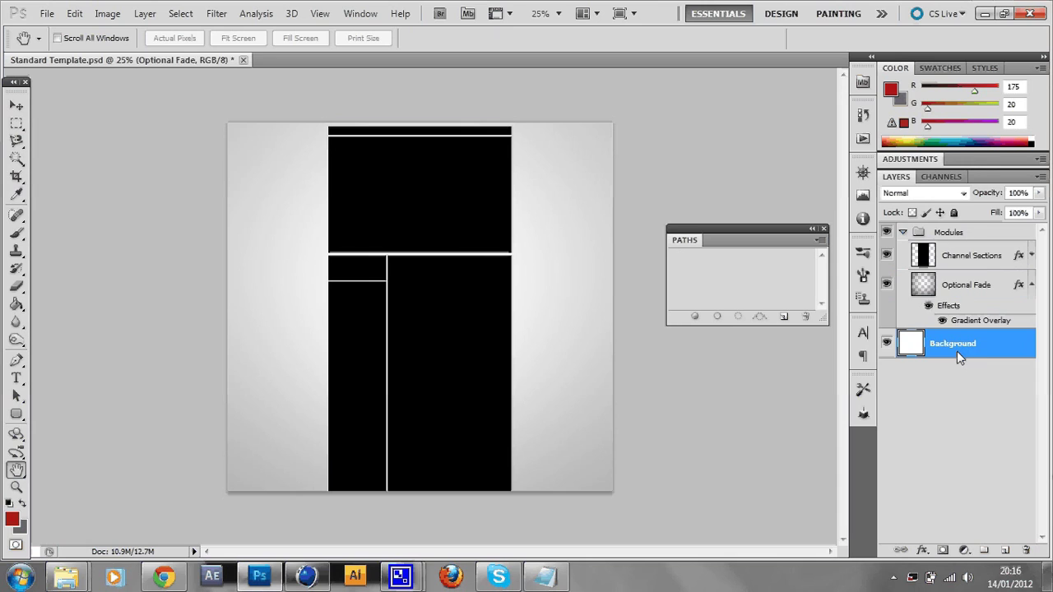
pyautogui.doubleClick(957, 351)
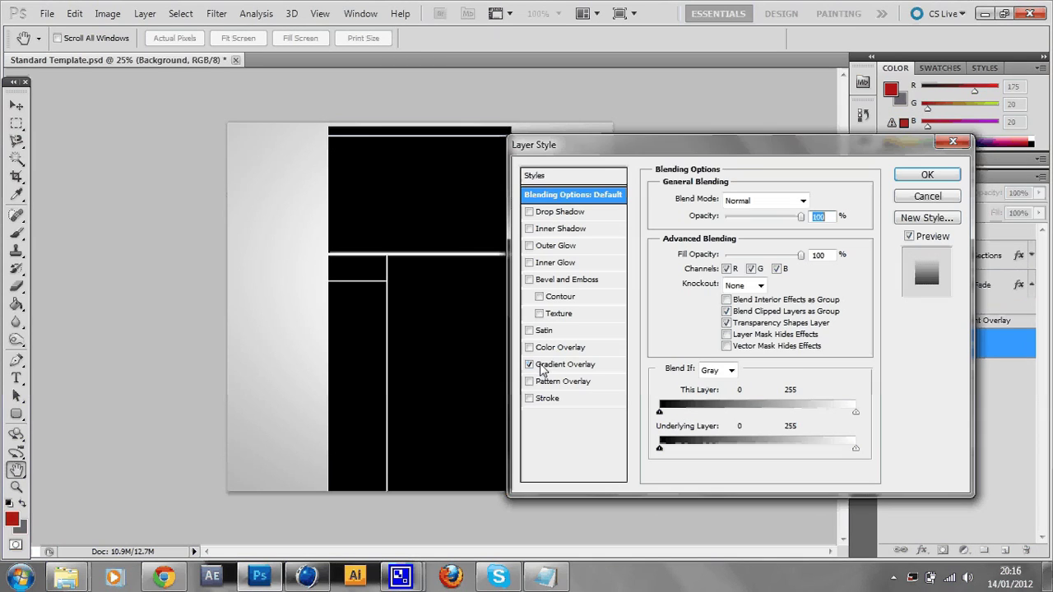
pyautogui.click(540, 367)
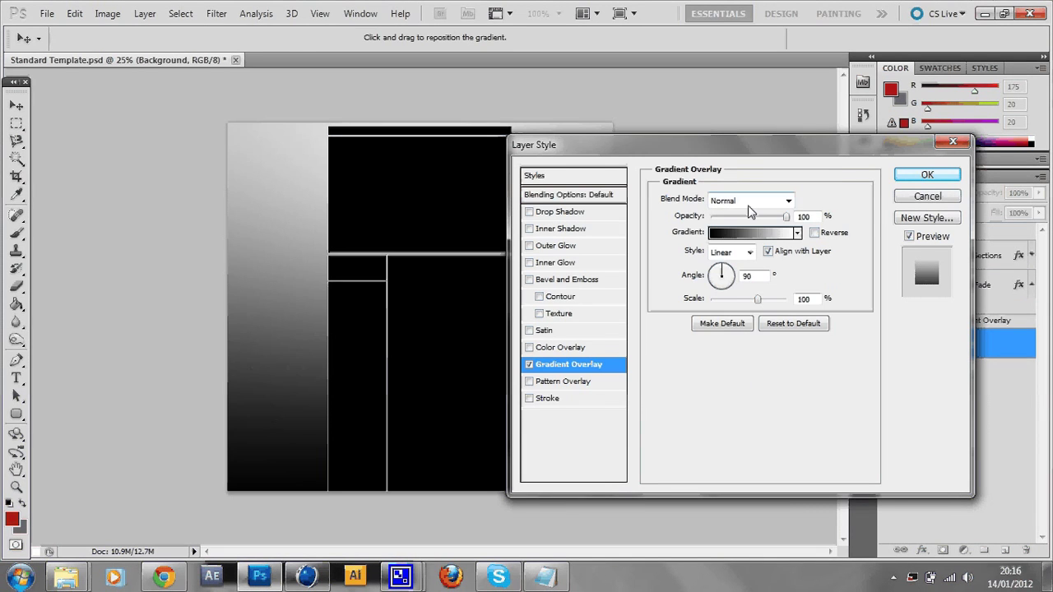
pyautogui.click(750, 232)
pyautogui.click(896, 173)
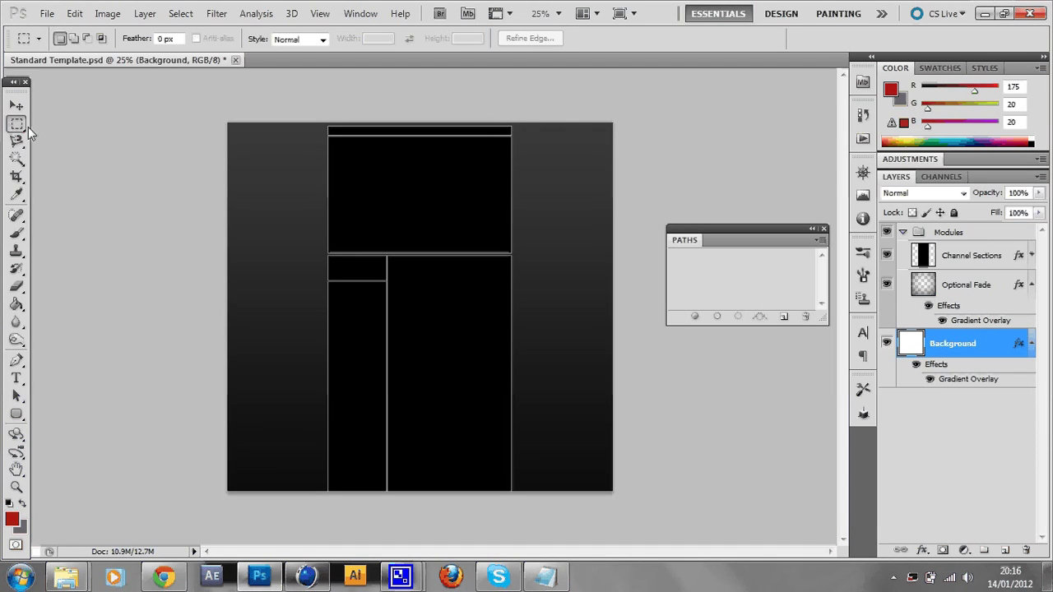
# Switch to the Move tool and make Channel Sections the active layer.
pyautogui.press('v')
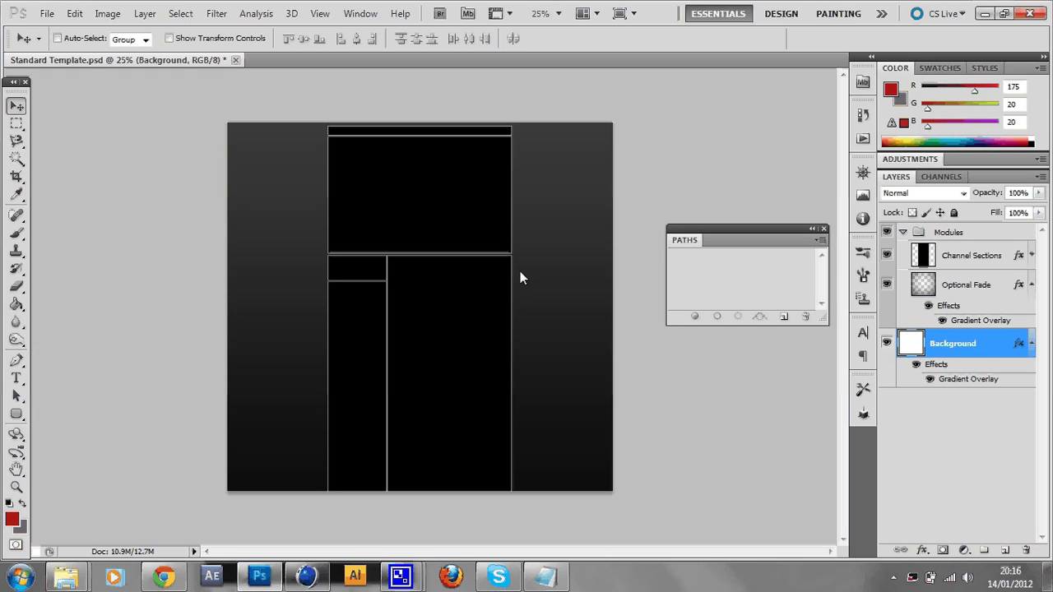
pyautogui.hotkey('alt', ']')
pyautogui.hotkey('alt', ']')
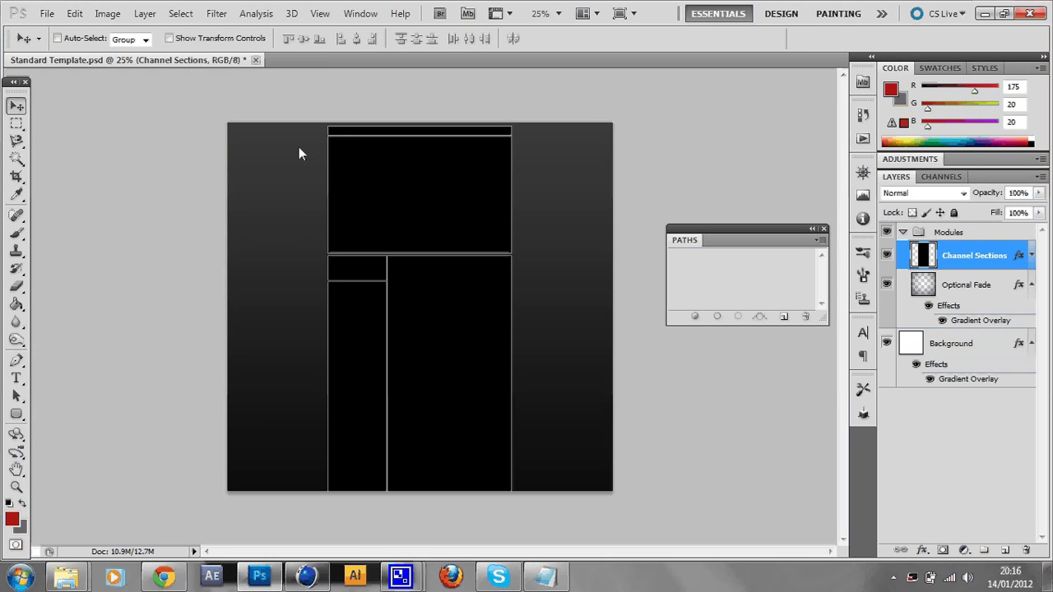
# Cut a rectangular notch out of the right edge of Channel Sections, just below the horizontal divider, and clear the selection.
pyautogui.press('m')
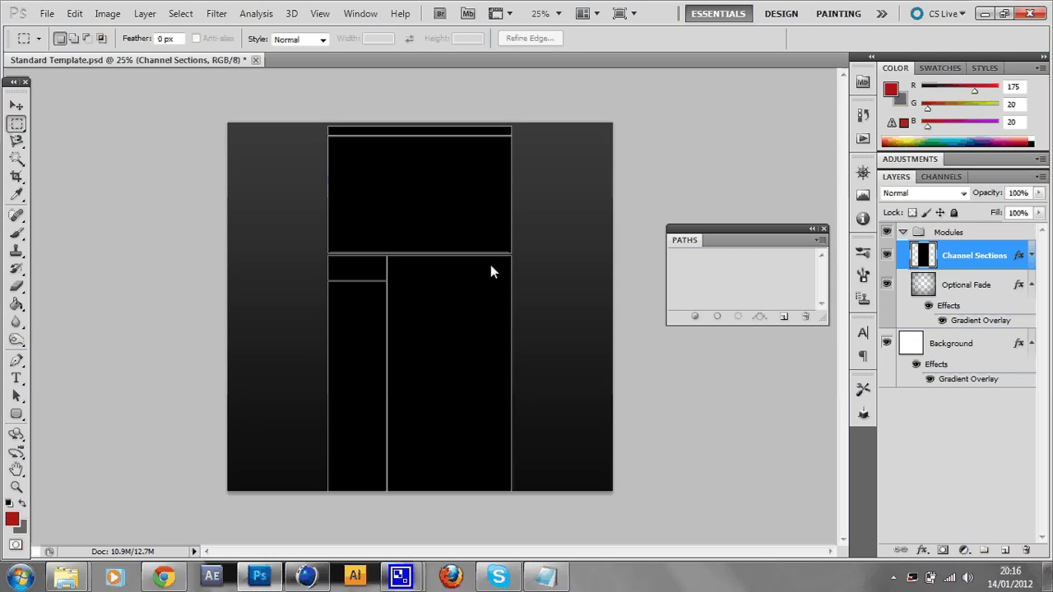
pyautogui.moveTo(484, 257); pyautogui.dragTo(525, 296)
pyautogui.hotkey('ctrl', 'd')
pyautogui.moveTo(529, 260); pyautogui.dragTo(459, 297)
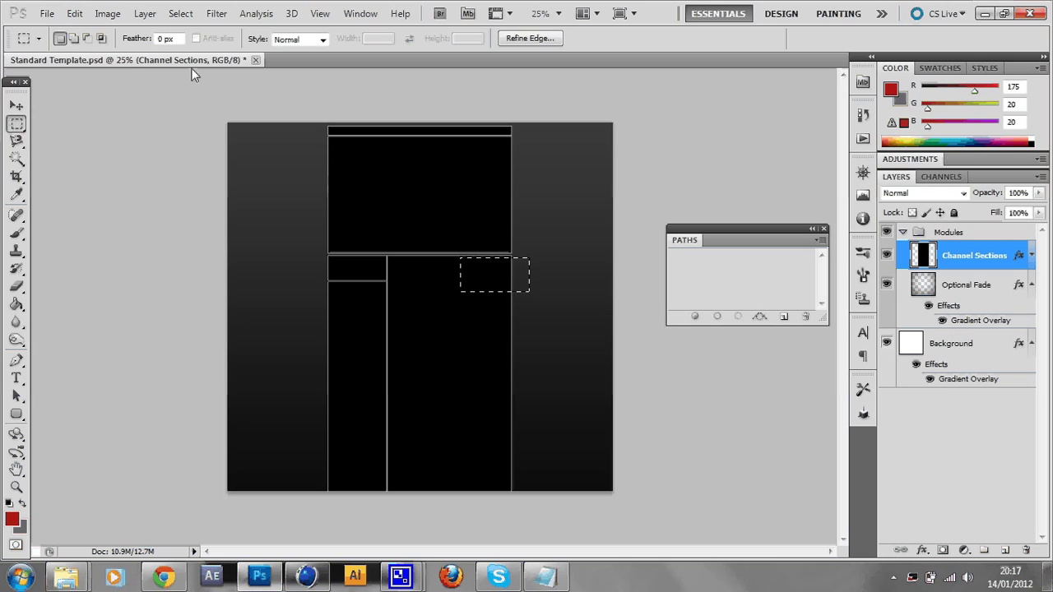
pyautogui.click(74, 13)
pyautogui.click(511, 255)
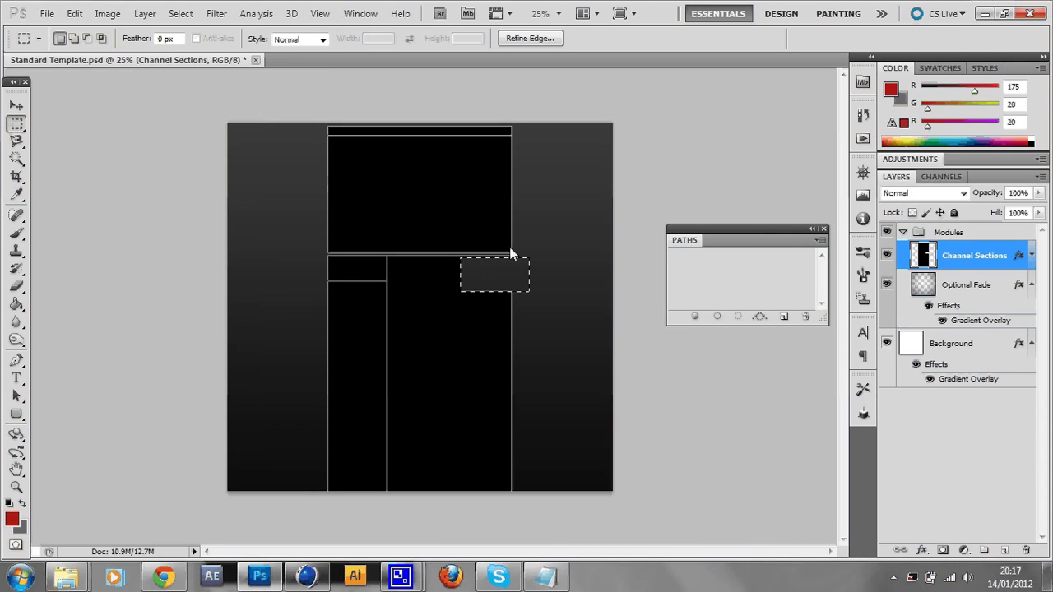
pyautogui.press('Delete')
pyautogui.hotkey('ctrl', 'd')
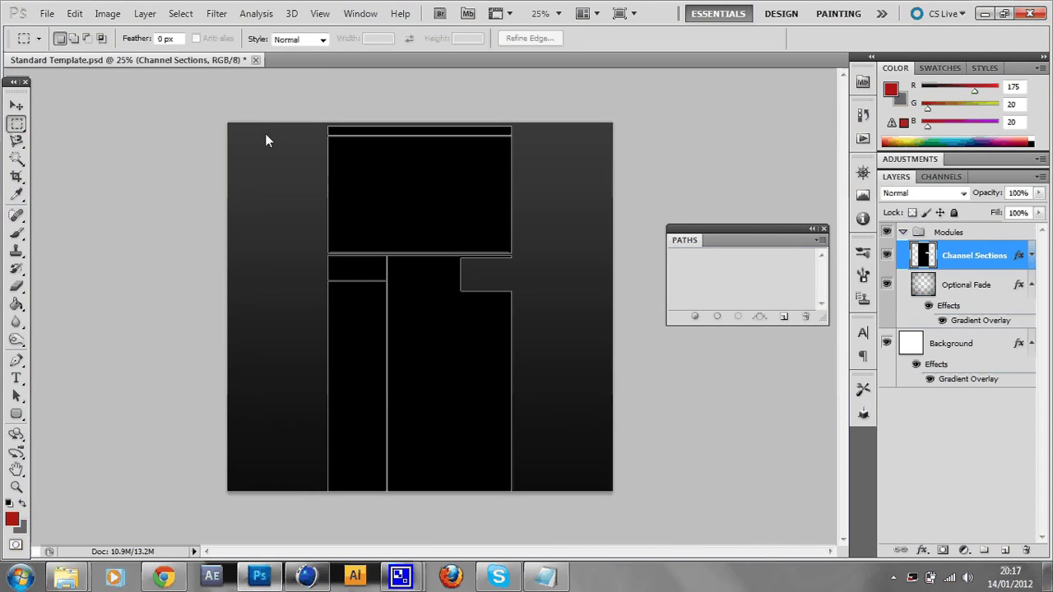
# Shift the notched Channel Sections layer slightly to the left.
pyautogui.press('v')
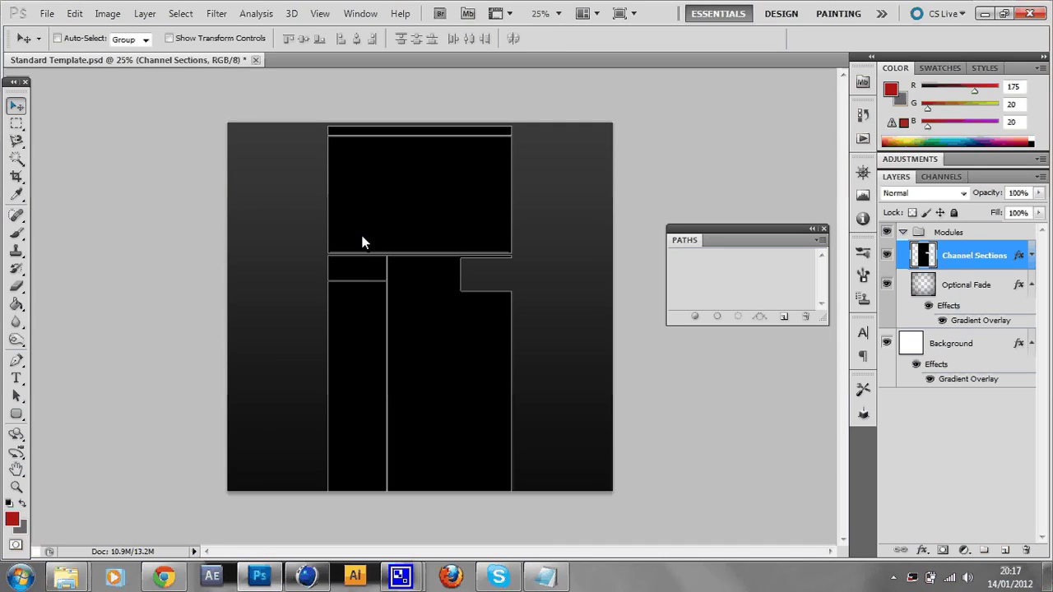
pyautogui.hotkey('shift', 'Left')
pyautogui.hotkey('shift', 'Left')
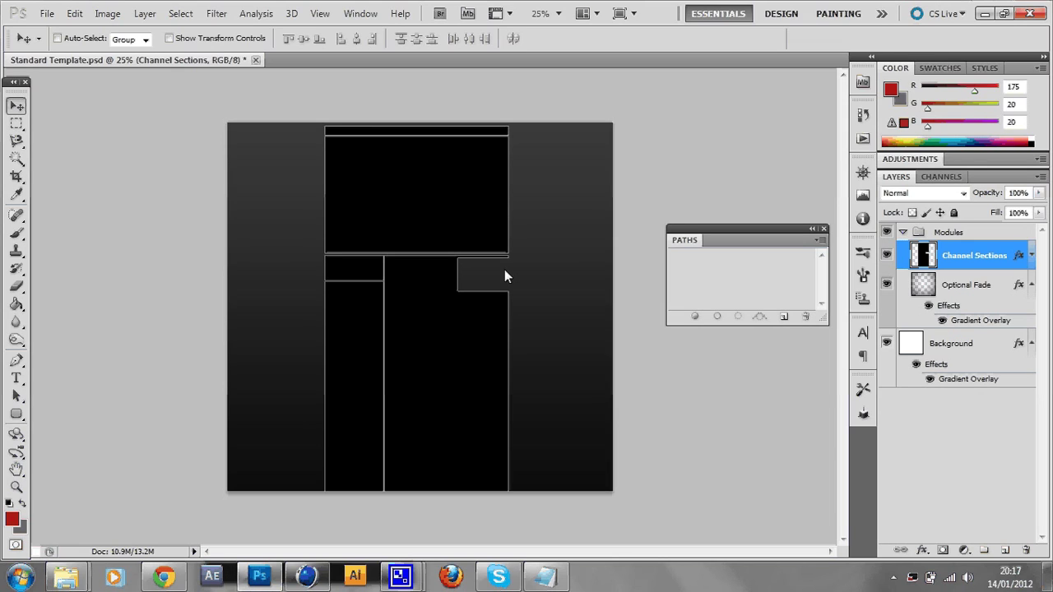
# Copy a small black patch from just below the notch and place copies of it on new layers to fill the notch.
pyautogui.click(16, 124)
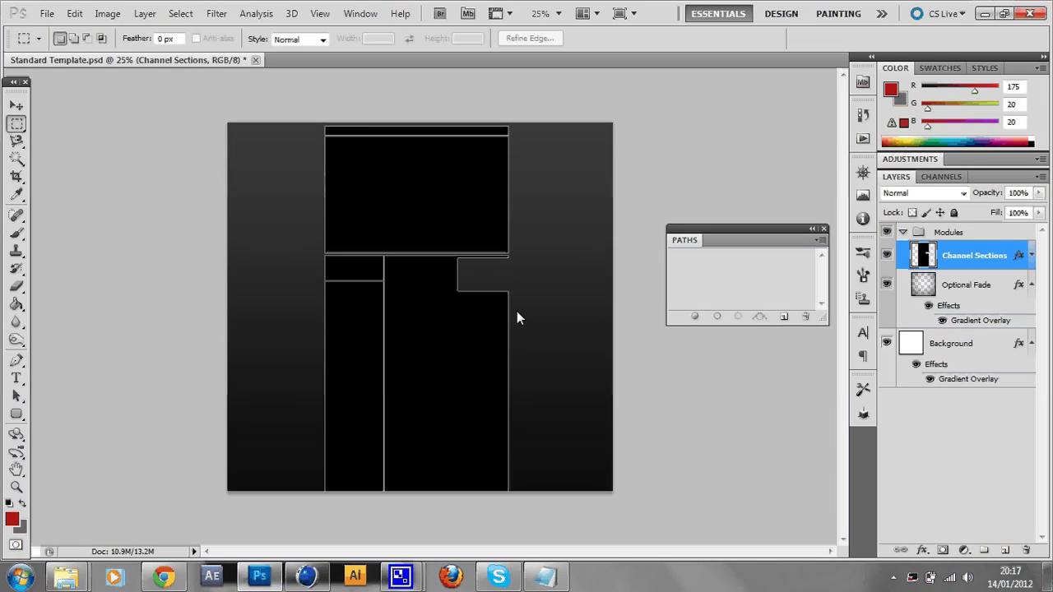
pyautogui.moveTo(515, 324); pyautogui.dragTo(488, 282)
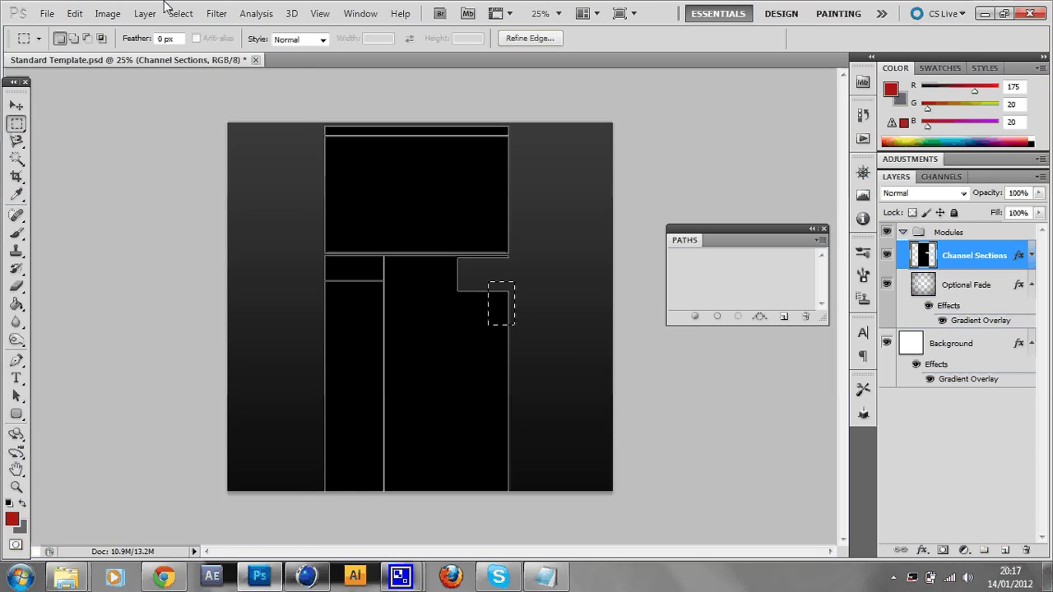
pyautogui.click(74, 13)
pyautogui.click(162, 166)
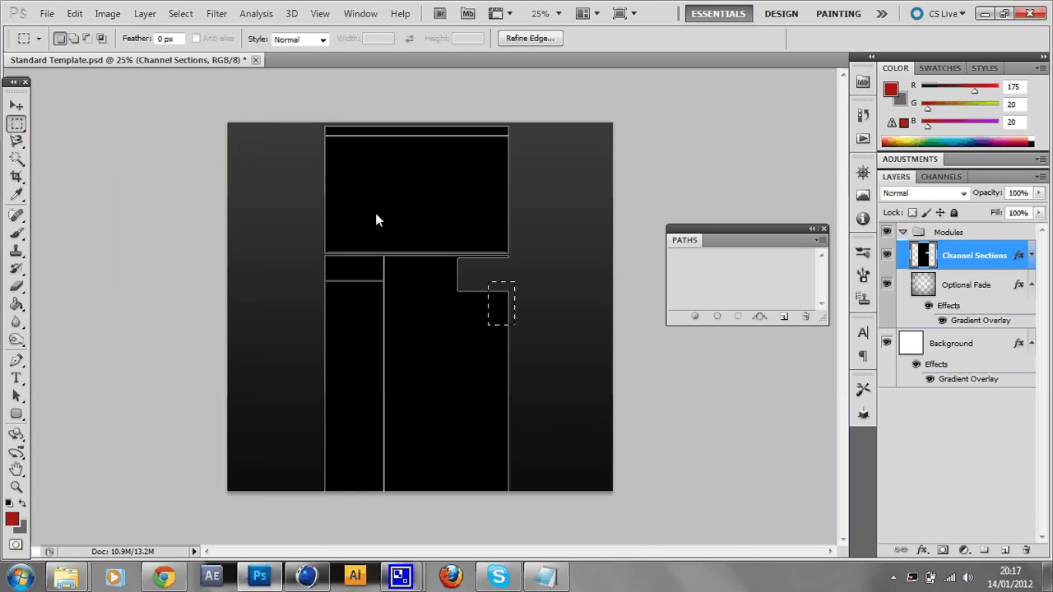
pyautogui.rightClick(469, 305)
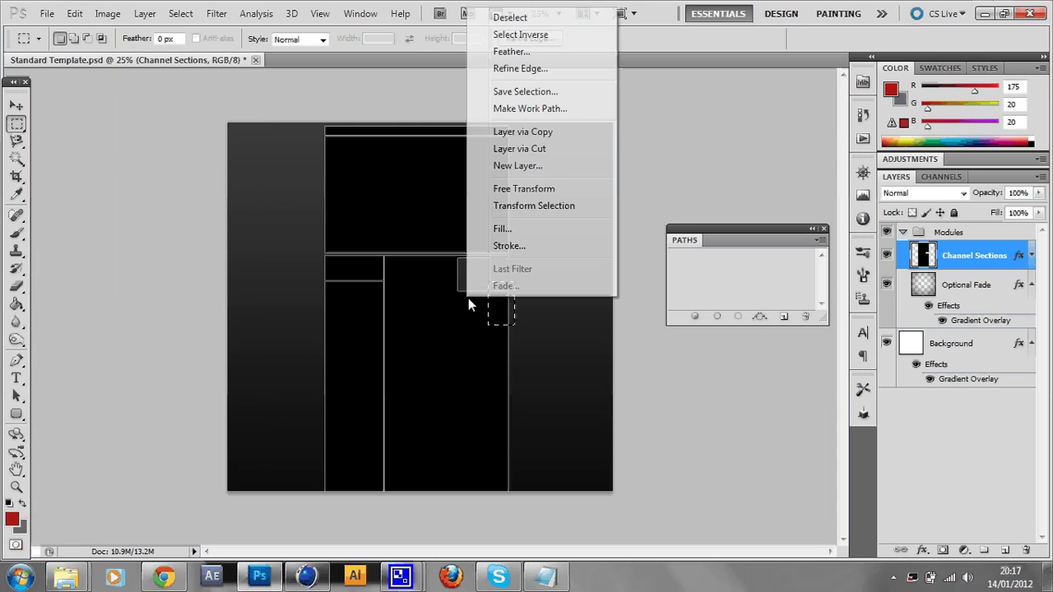
pyautogui.click(533, 18)
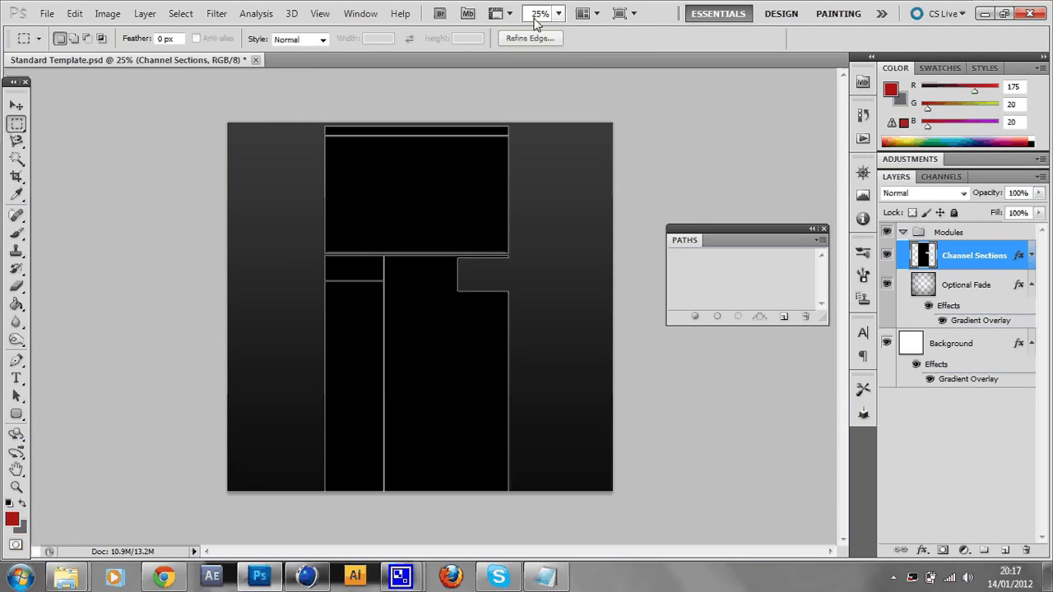
pyautogui.hotkey('ctrl', 'shift', 'alt', 'n')
pyautogui.click(16, 107)
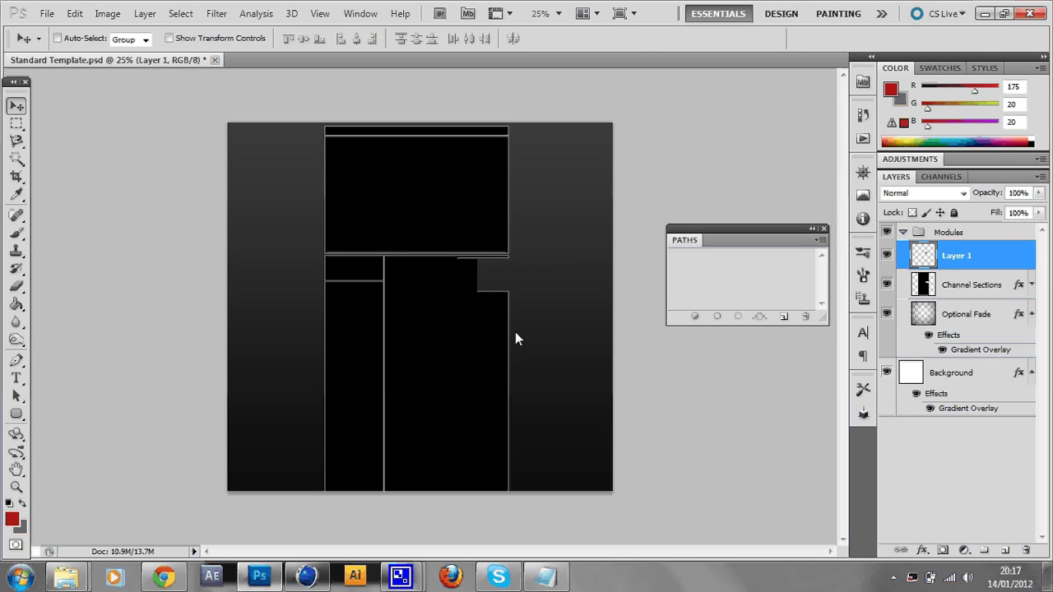
pyautogui.hotkey('ctrl', 'shift', 'alt', 'n')
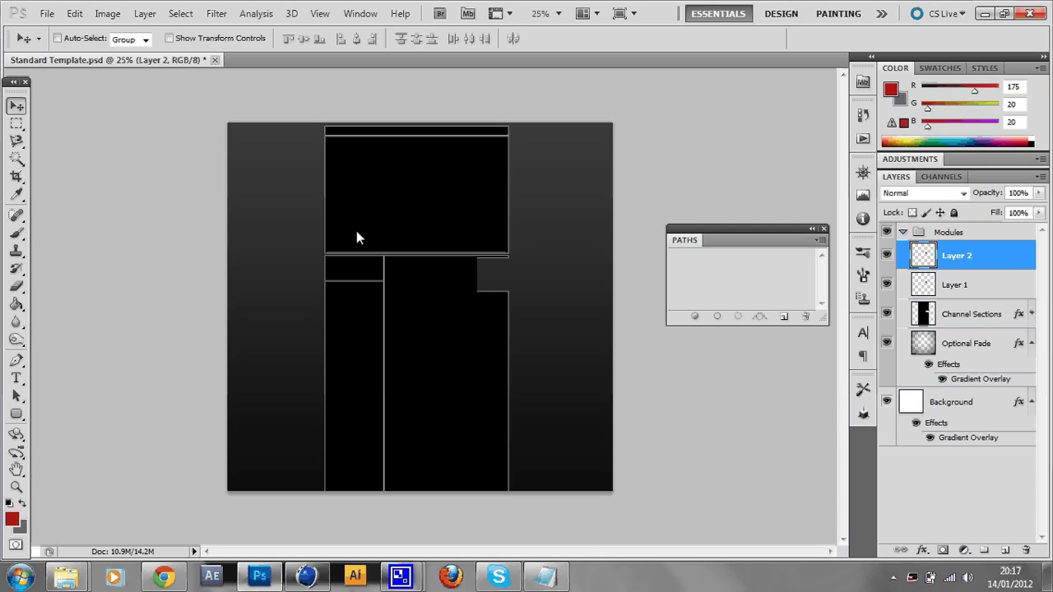
# Remove the patch layers, undo the shift and the notch in Channel Sections, and clear the remaining selection.
pyautogui.press('Delete')
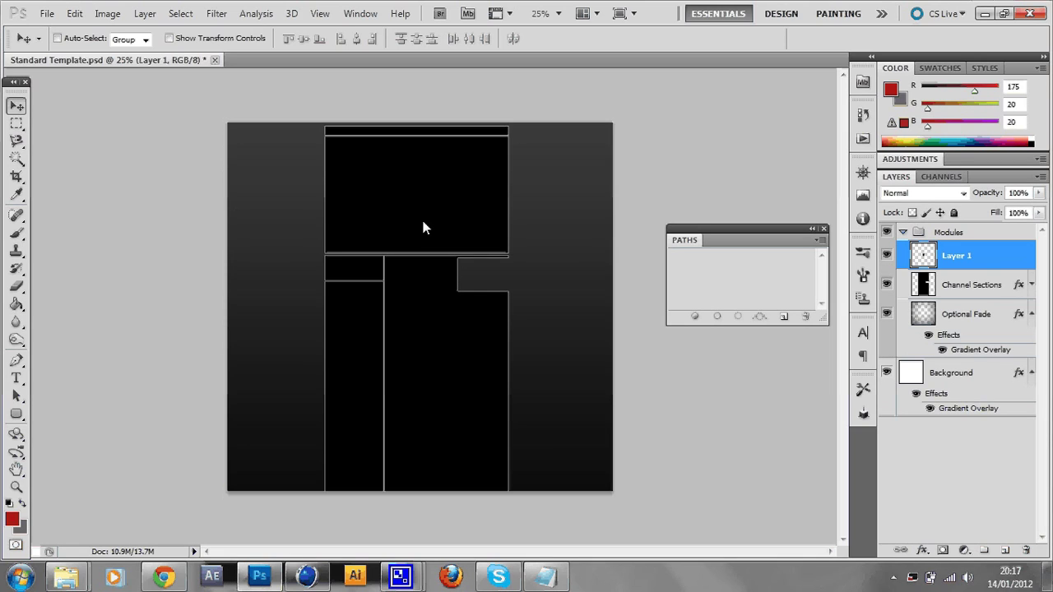
pyautogui.press('Delete')
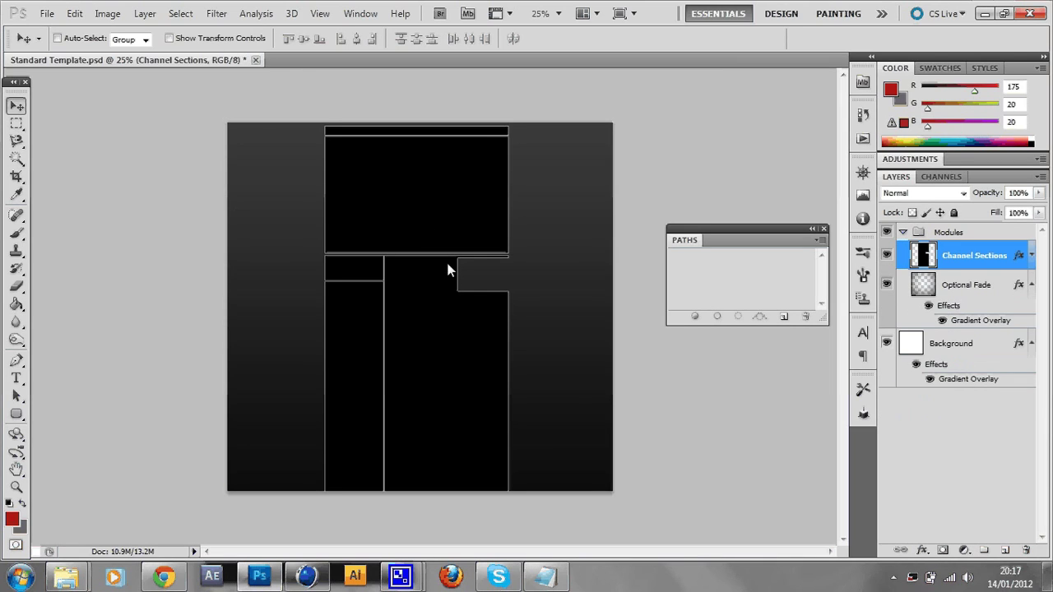
pyautogui.hotkey('ctrl', 'z')
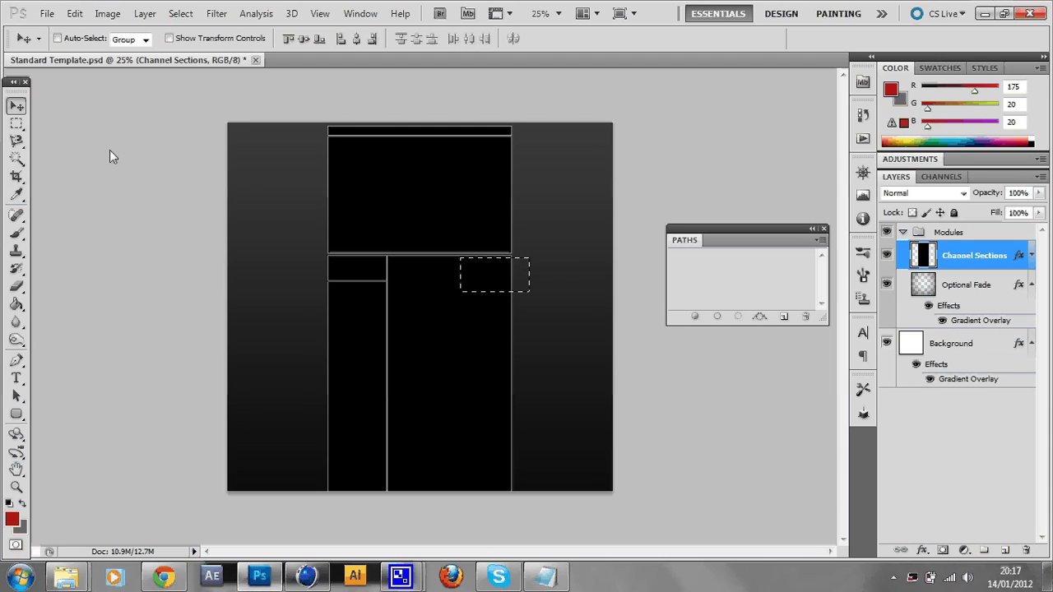
pyautogui.press('m')
pyautogui.rightClick(556, 244)
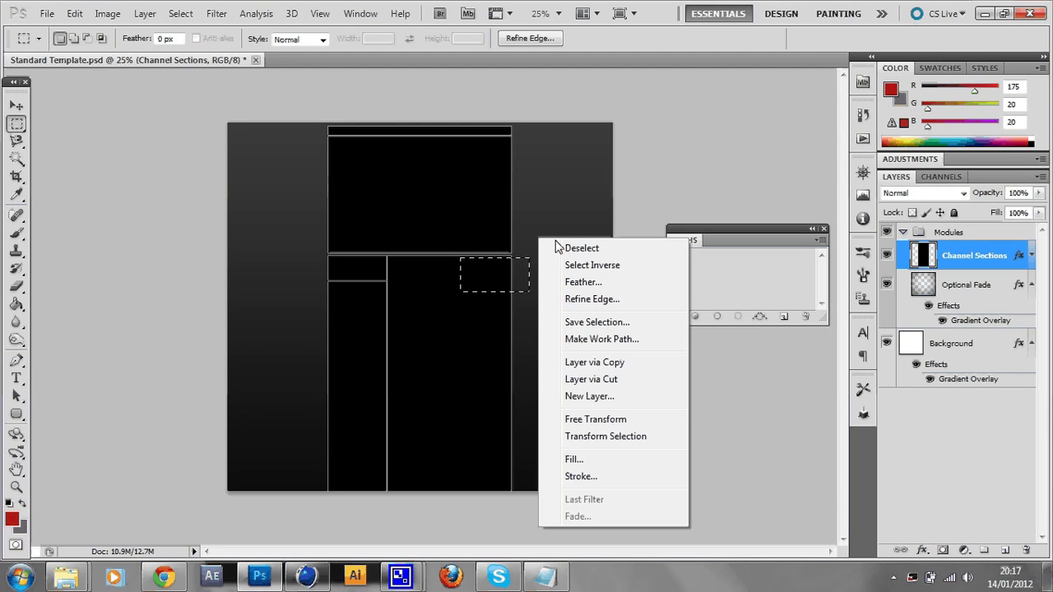
pyautogui.click(568, 247)
pyautogui.press('v')
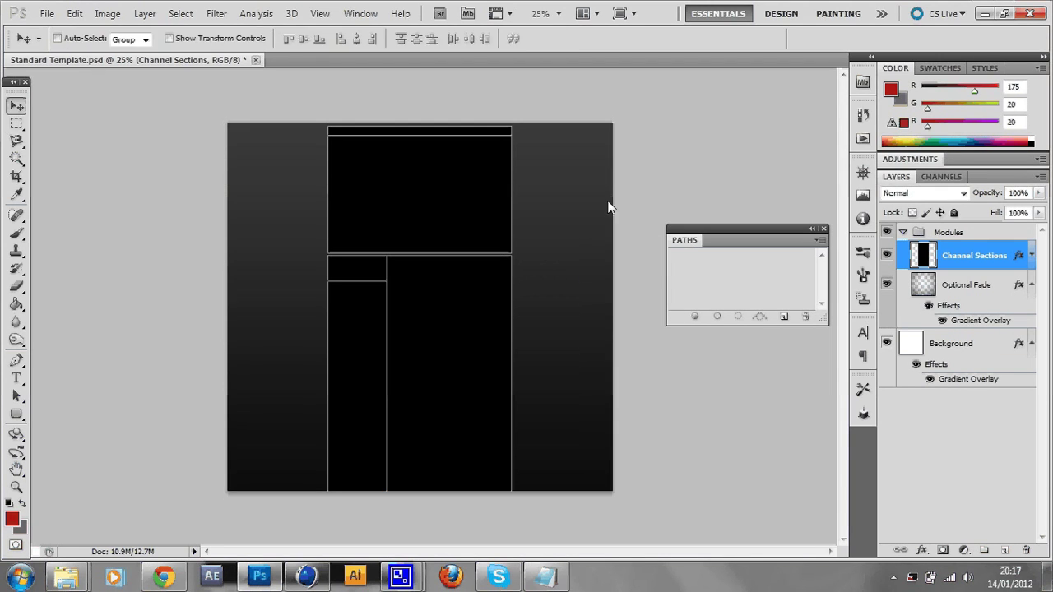
# Cut a small rectangle out of Channel Sections across the horizontal divider below the upper section, and clear the selection.
pyautogui.press('m')
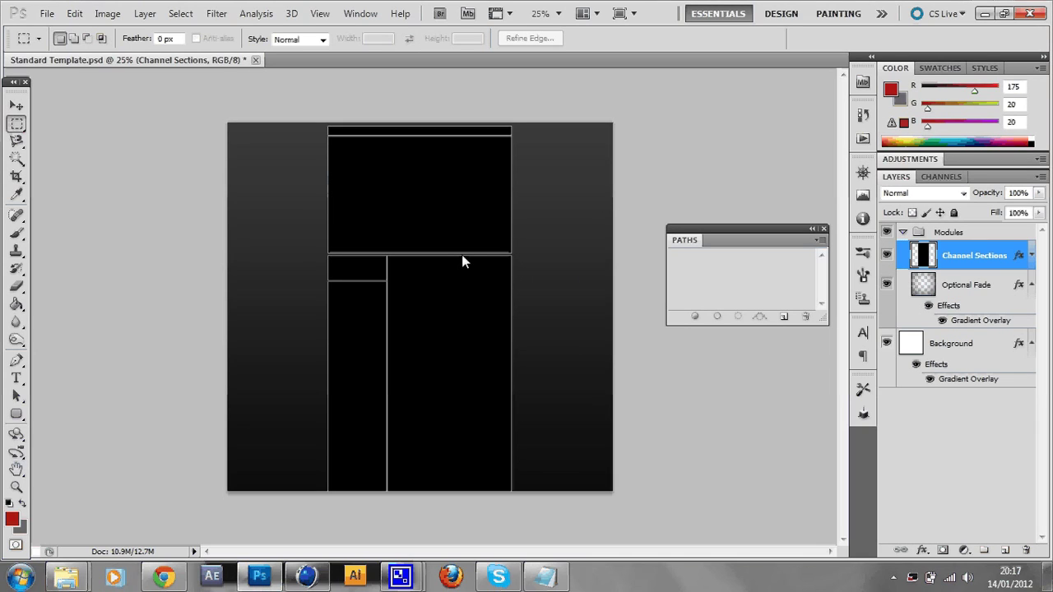
pyautogui.moveTo(471, 245); pyautogui.dragTo(412, 268)
pyautogui.hotkey('alt', 'BackSpace')
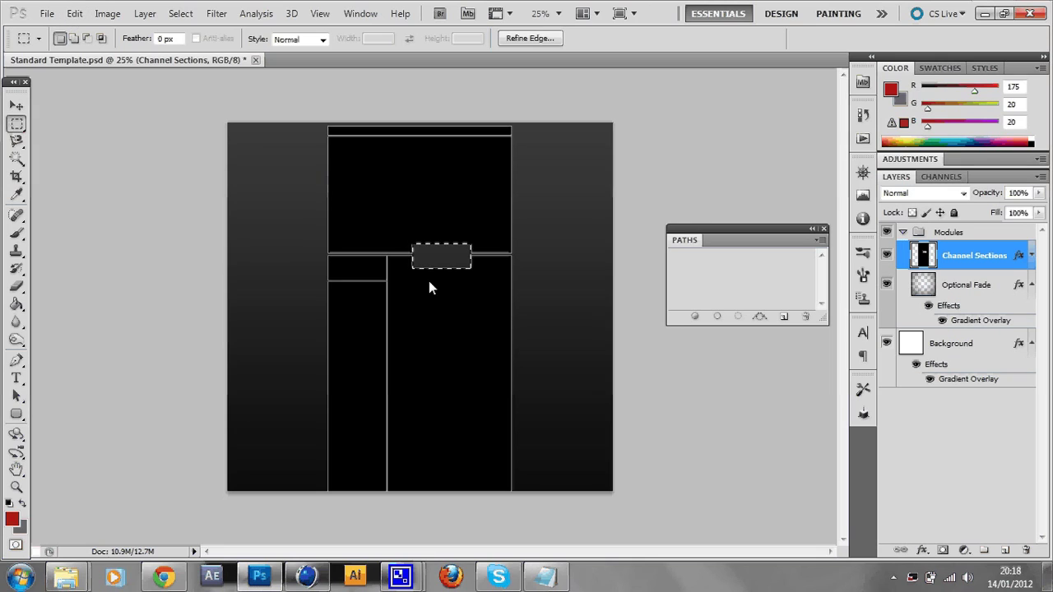
pyautogui.hotkey('ctrl', 'd')
pyautogui.click(17, 107)
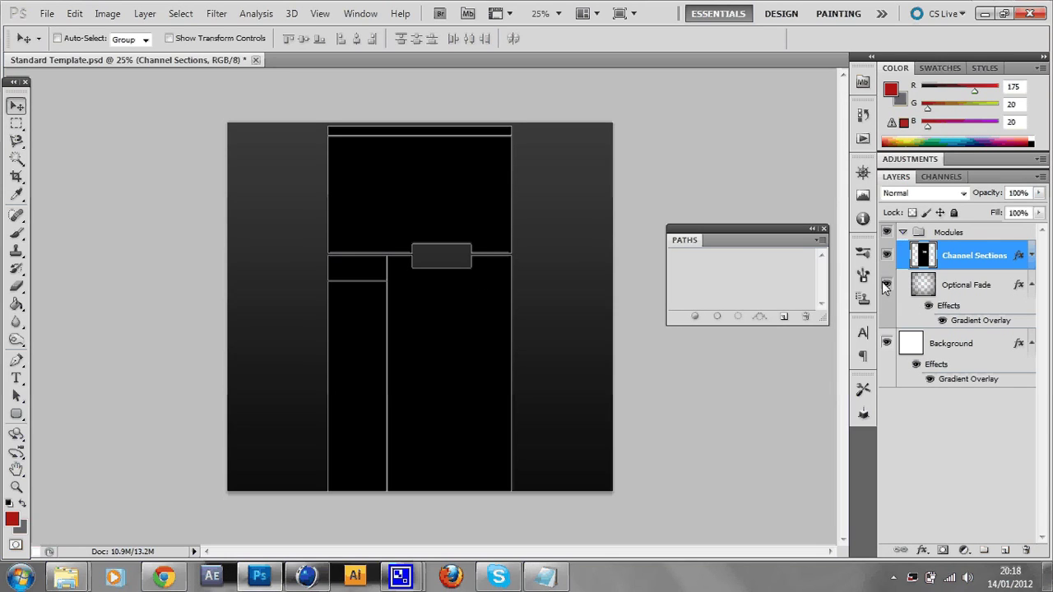
# Open the stroke colour picker in the Channel Sections layer style and keep the artwork visible beside it.
pyautogui.doubleClick(945, 247)
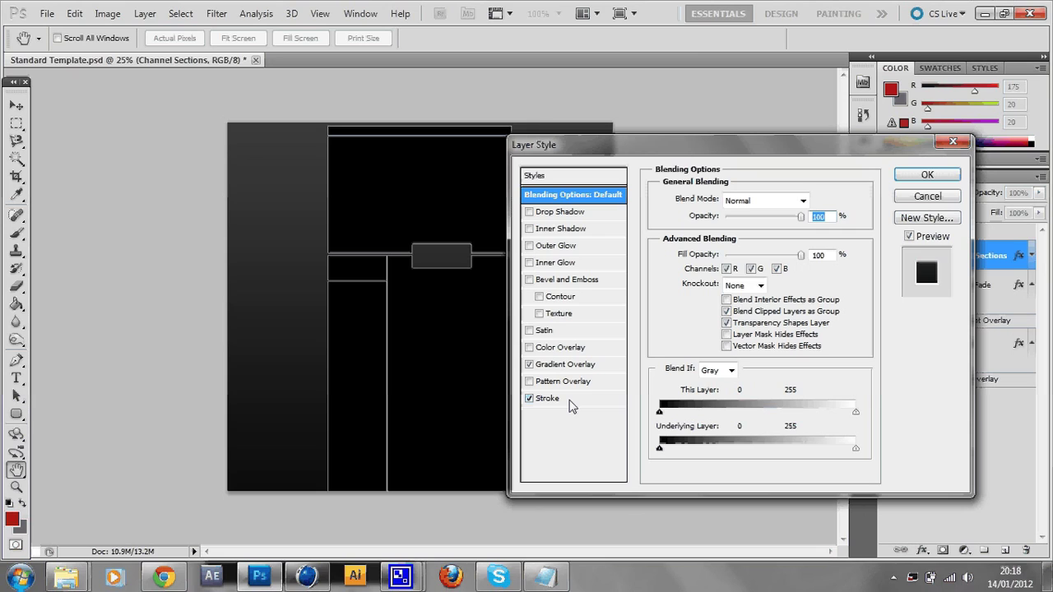
pyautogui.click(572, 403)
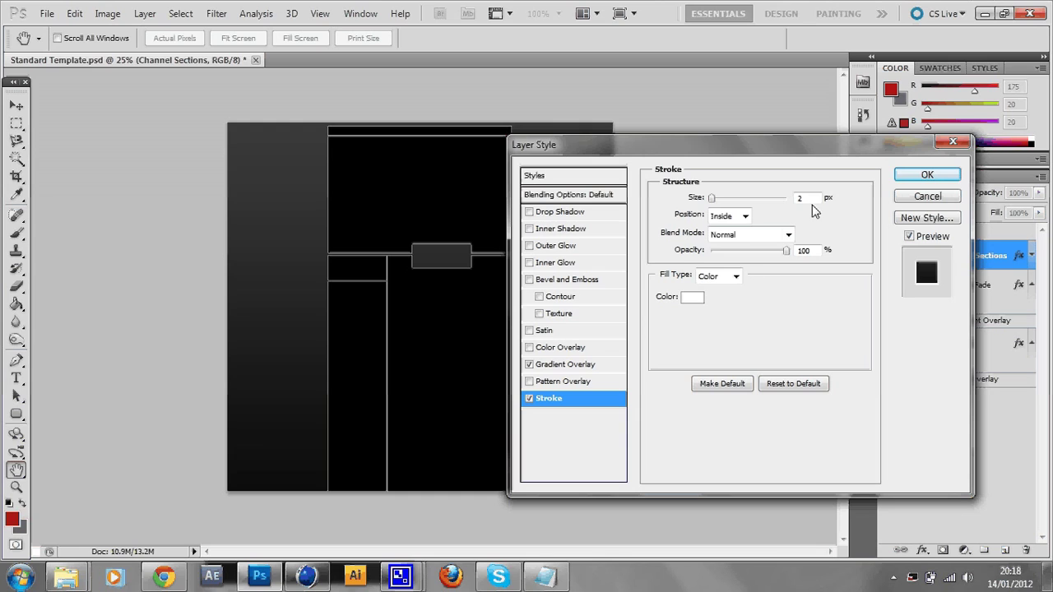
pyautogui.click(695, 298)
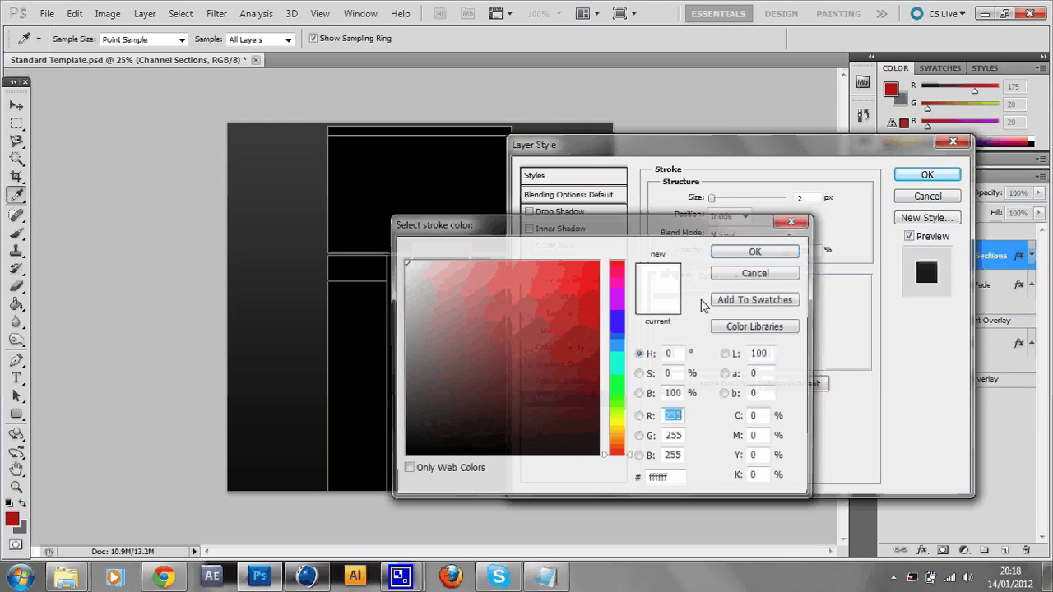
pyautogui.moveTo(579, 237); pyautogui.dragTo(743, 218)
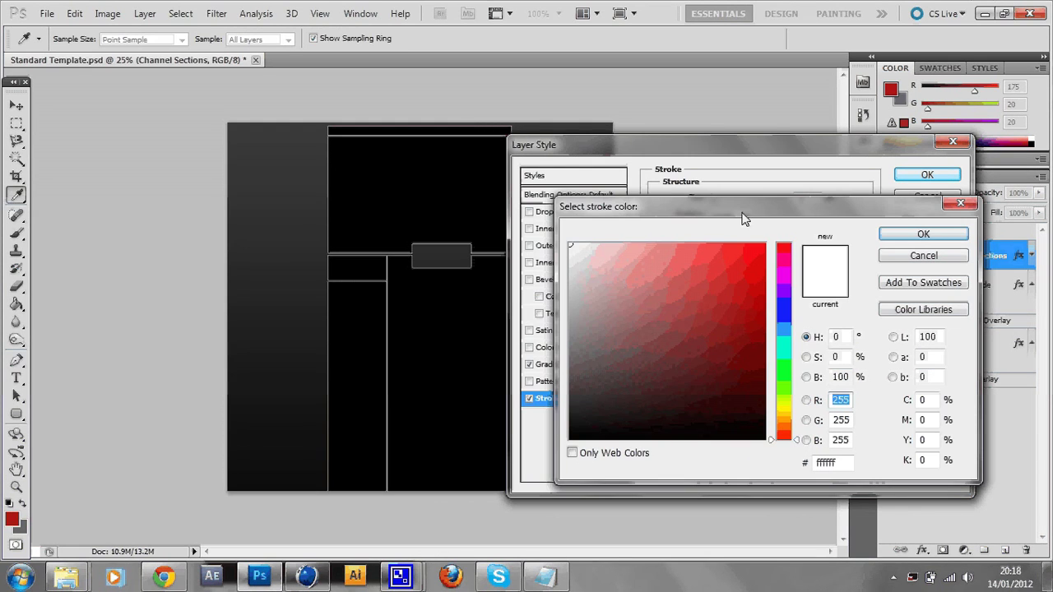
# Try light grey, near-black and pinkish-red shades as the stroke colour of Channel Sections.
pyautogui.click(569, 284)
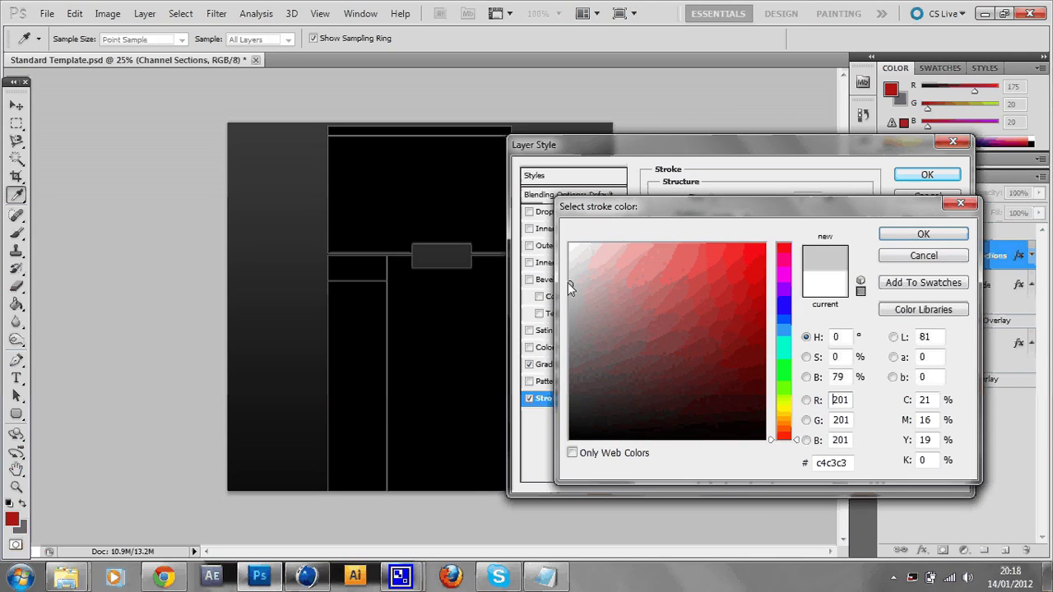
pyautogui.click(605, 396)
pyautogui.moveTo(605, 395); pyautogui.dragTo(609, 403)
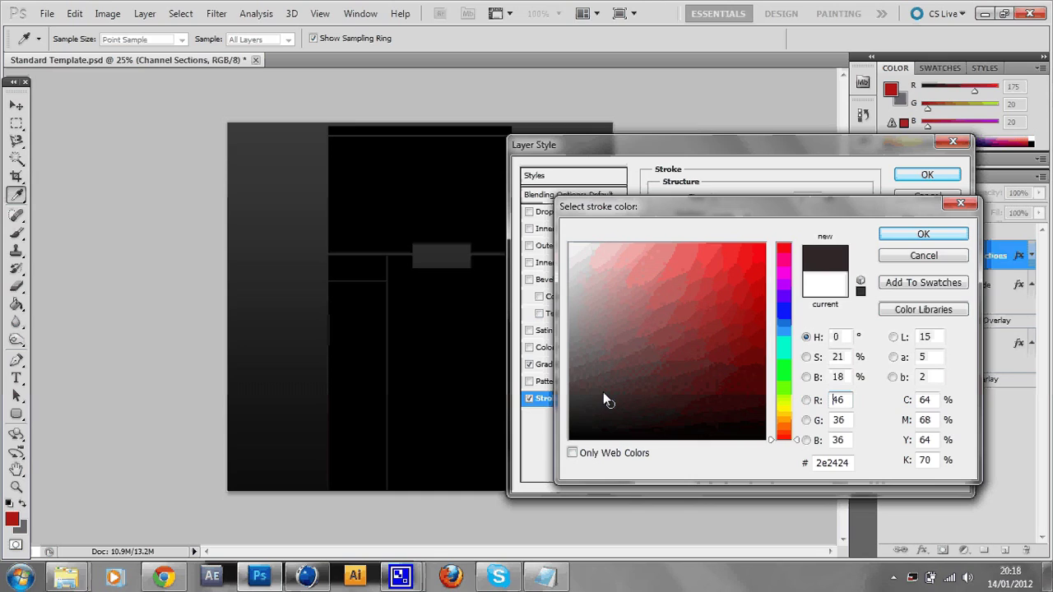
pyautogui.click(572, 354)
pyautogui.click(650, 265)
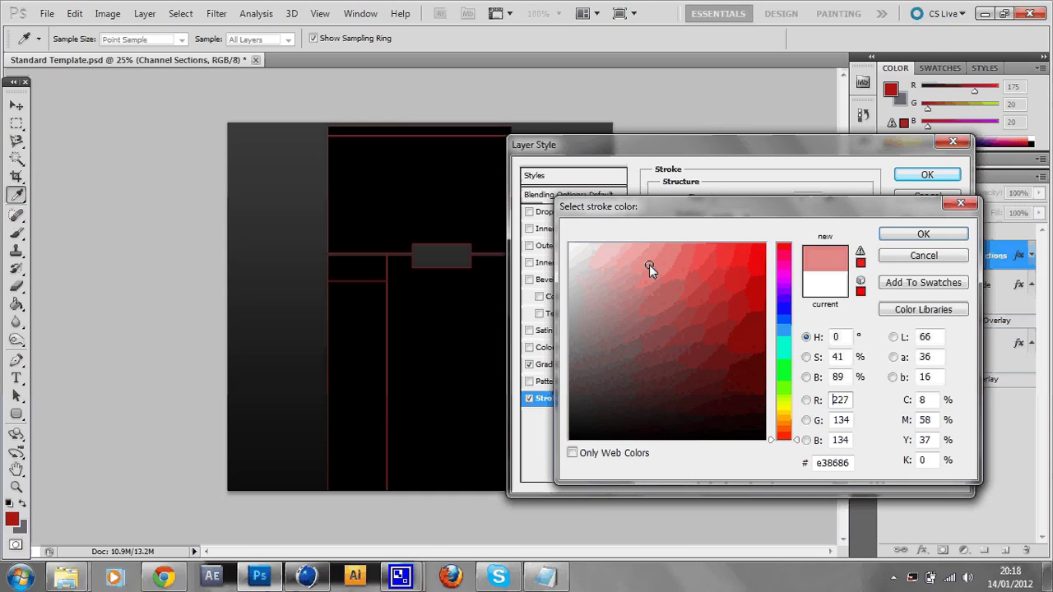
# Set the Channel Sections stroke colour to grey #bab8b8 and apply the layer style.
pyautogui.click(571, 290)
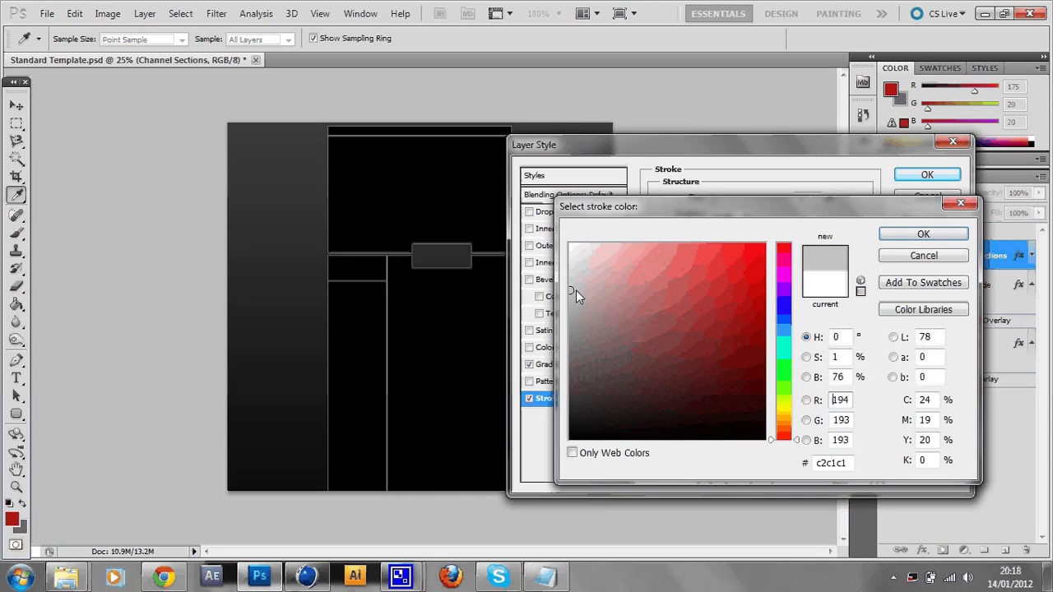
pyautogui.click(572, 296)
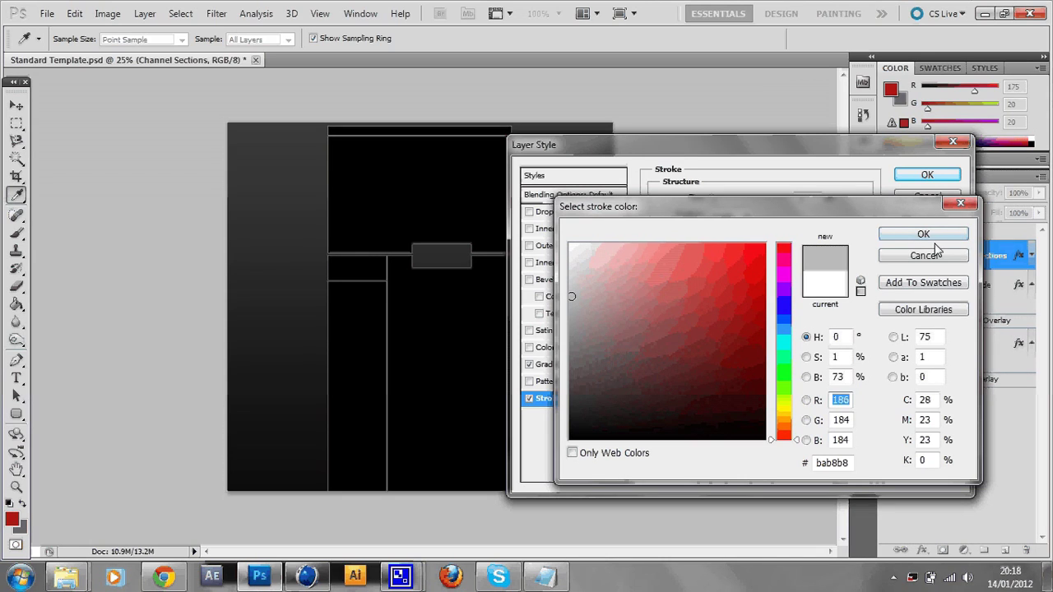
pyautogui.click(927, 235)
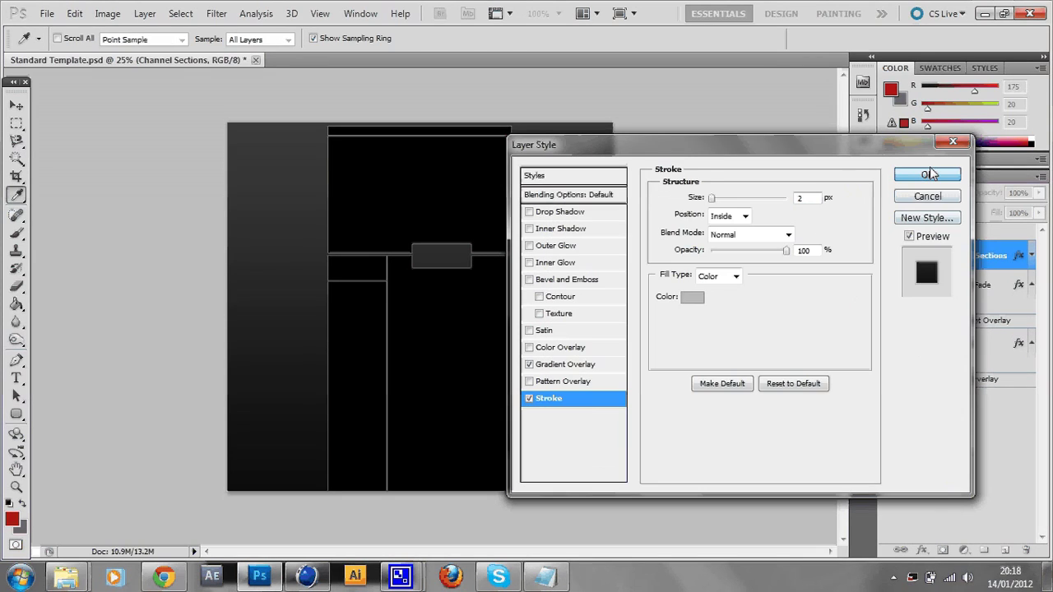
pyautogui.click(929, 174)
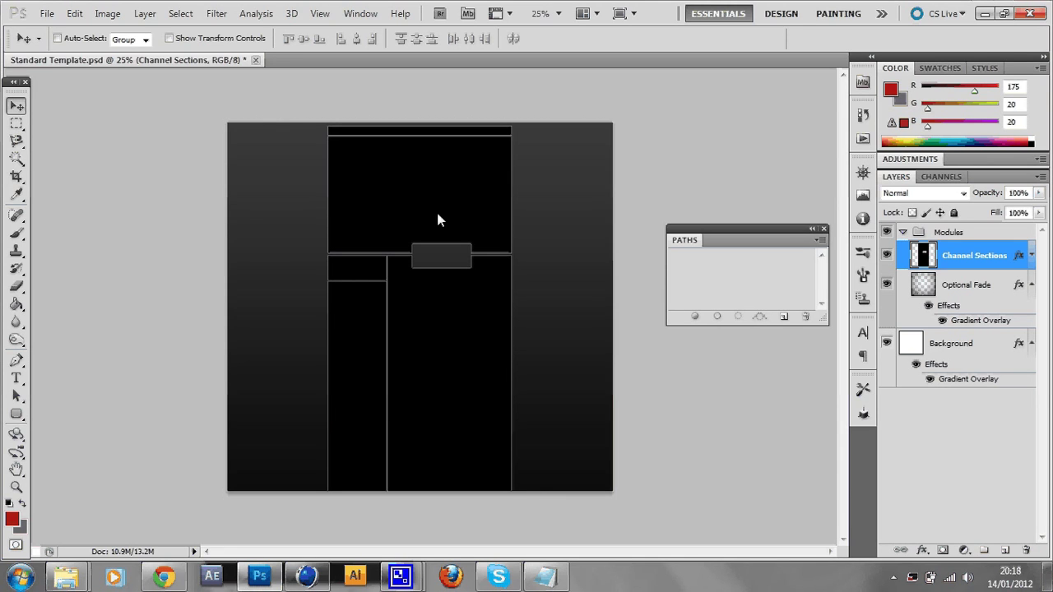
# Switch to the Youtube Background Templates window in Windows Explorer and go back to the CMG 1K GFX PACK folder.
pyautogui.moveTo(66, 576)
pyautogui.moveTo(132, 502)
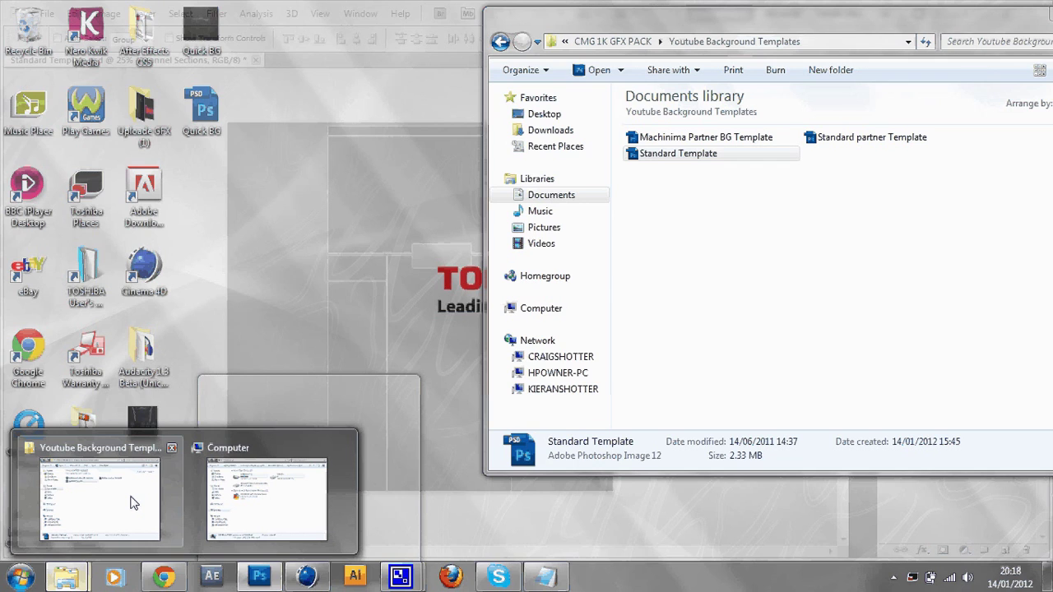
pyautogui.click(132, 502)
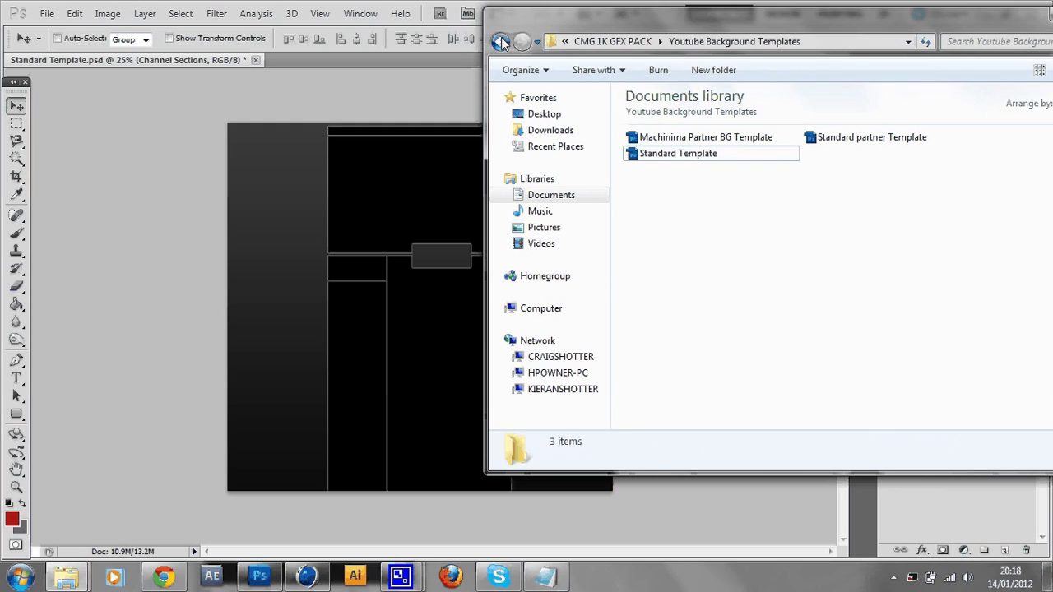
pyautogui.click(501, 42)
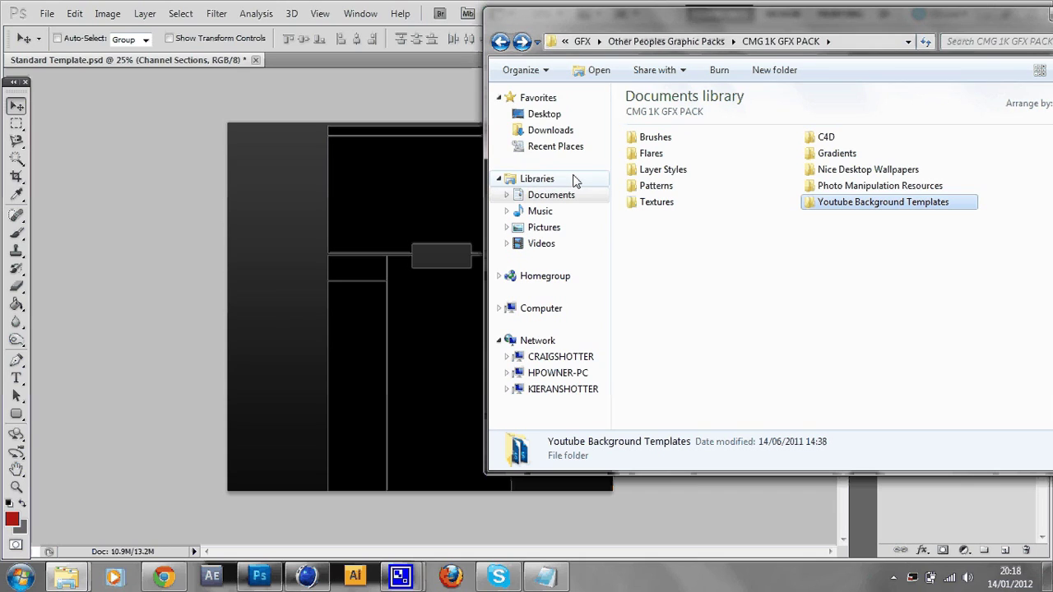
# Bring the CMG 1K GFX PACK folder window back to the front and go up to the Other Peoples Graphic Packs folder.
pyautogui.click(719, 286)
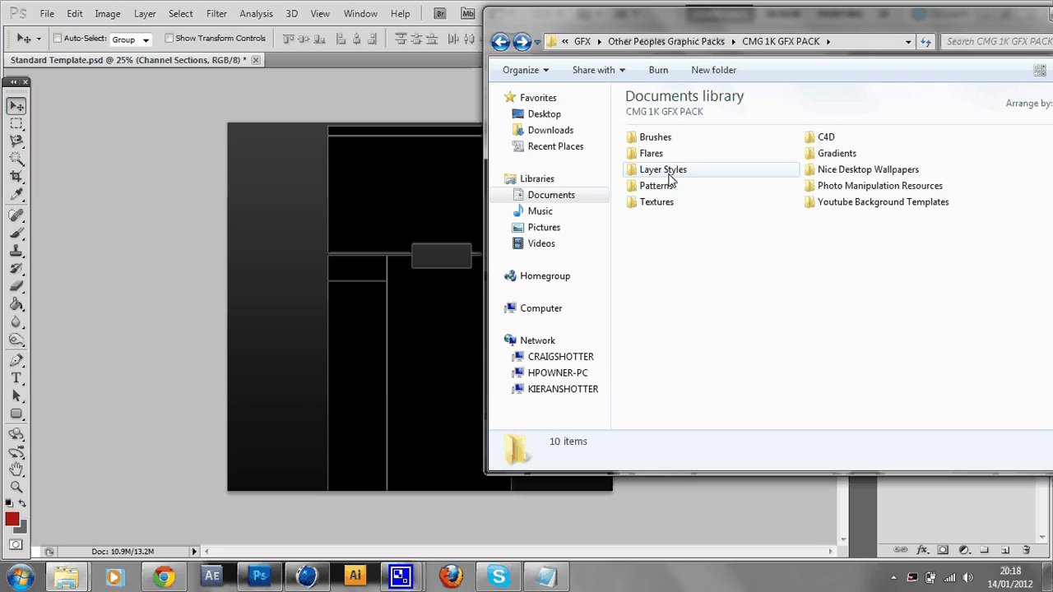
pyautogui.click(453, 262)
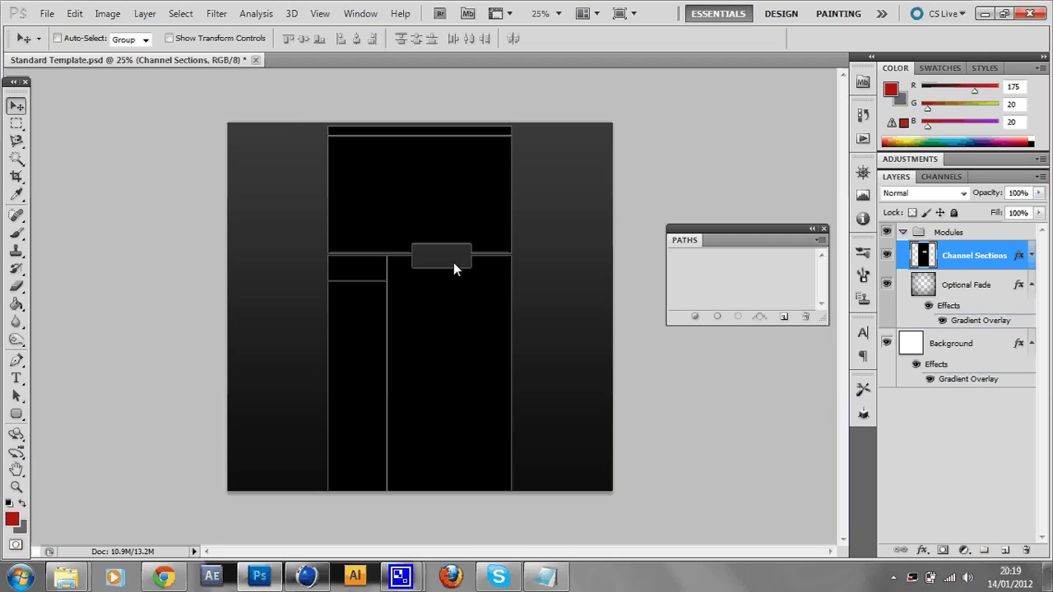
pyautogui.moveTo(66, 576)
pyautogui.moveTo(110, 523)
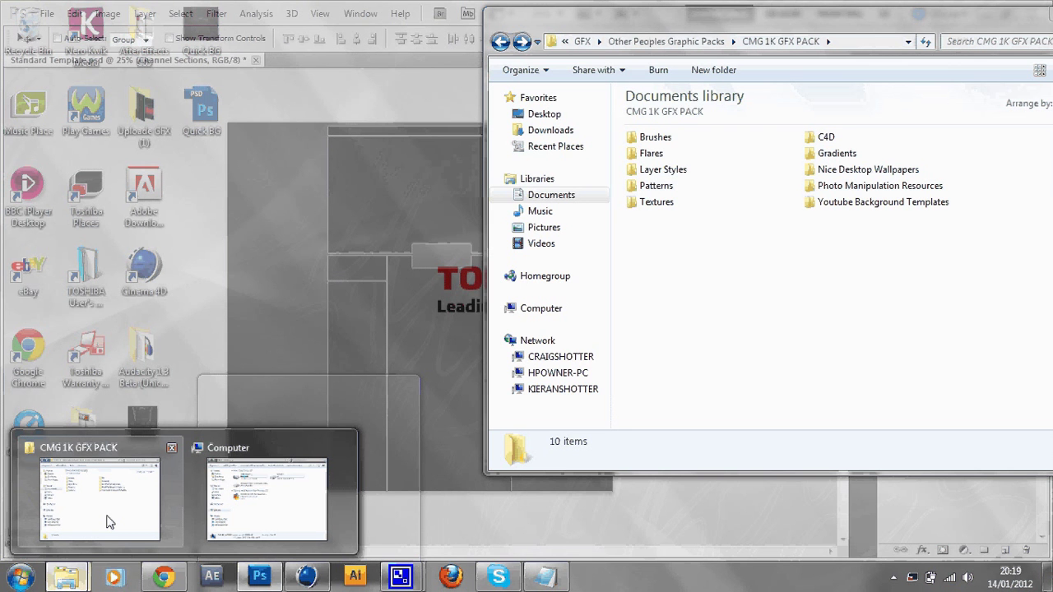
pyautogui.click(109, 523)
pyautogui.click(499, 42)
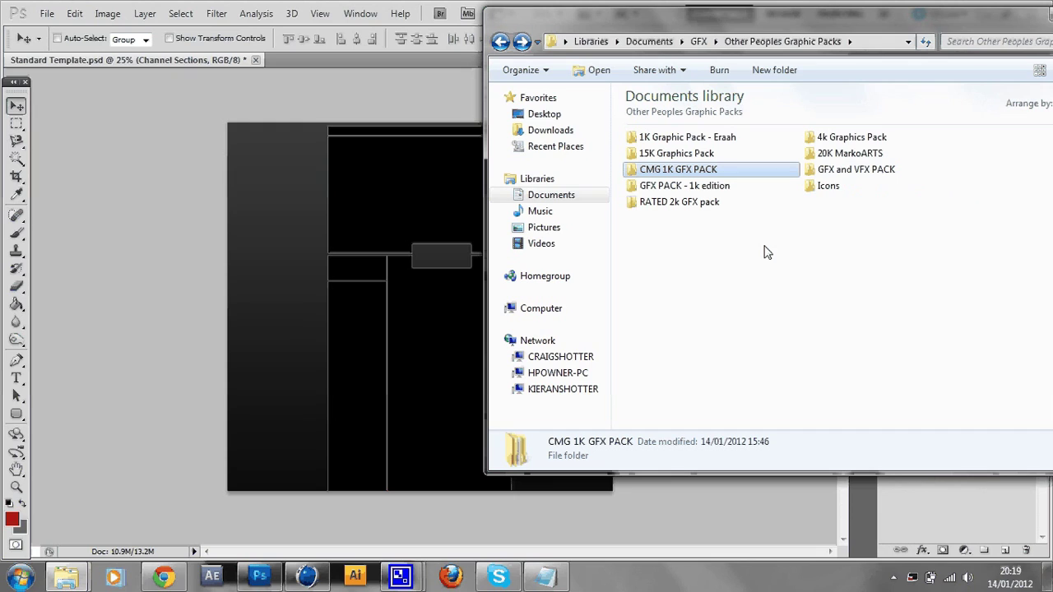
pyautogui.click(848, 260)
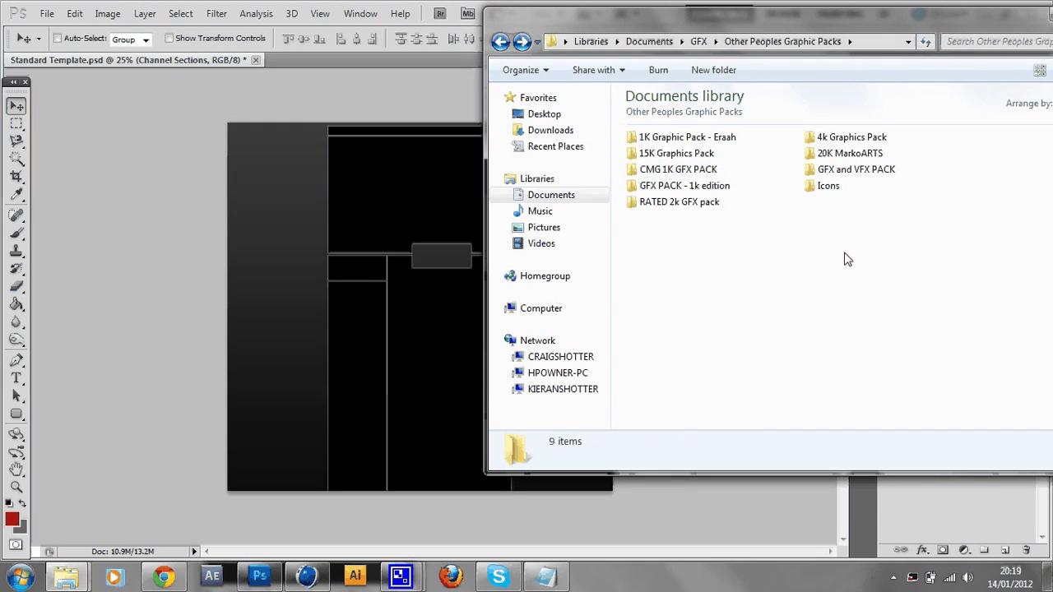
pyautogui.moveTo(938, 304); pyautogui.dragTo(942, 355)
pyautogui.click(141, 351)
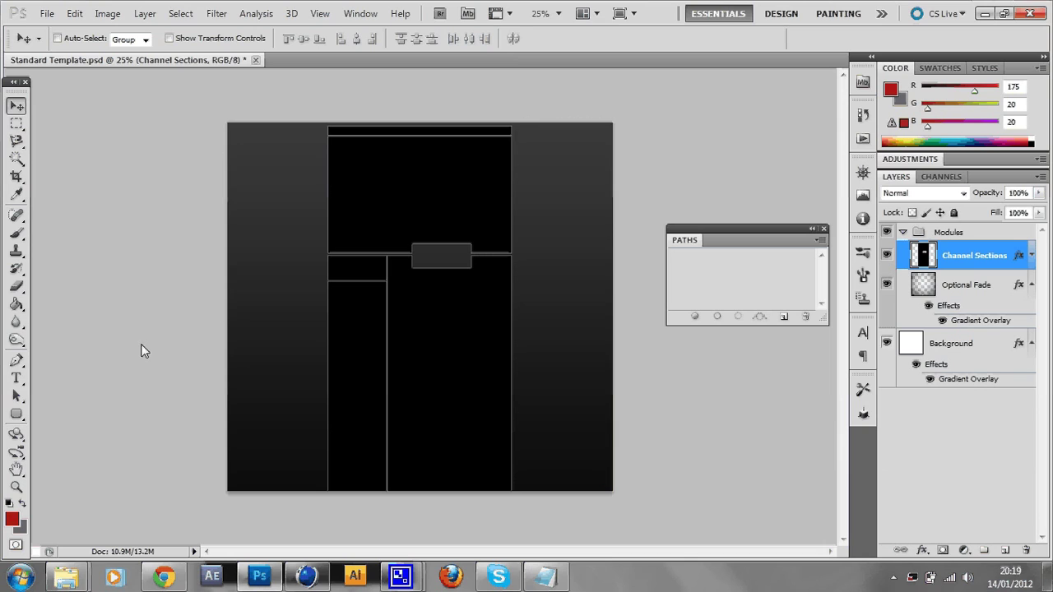
# Open the Textures folder of the 20K MarkoARTS pack and place MetalBare0102_L into the Standard Template document.
pyautogui.click(69, 576)
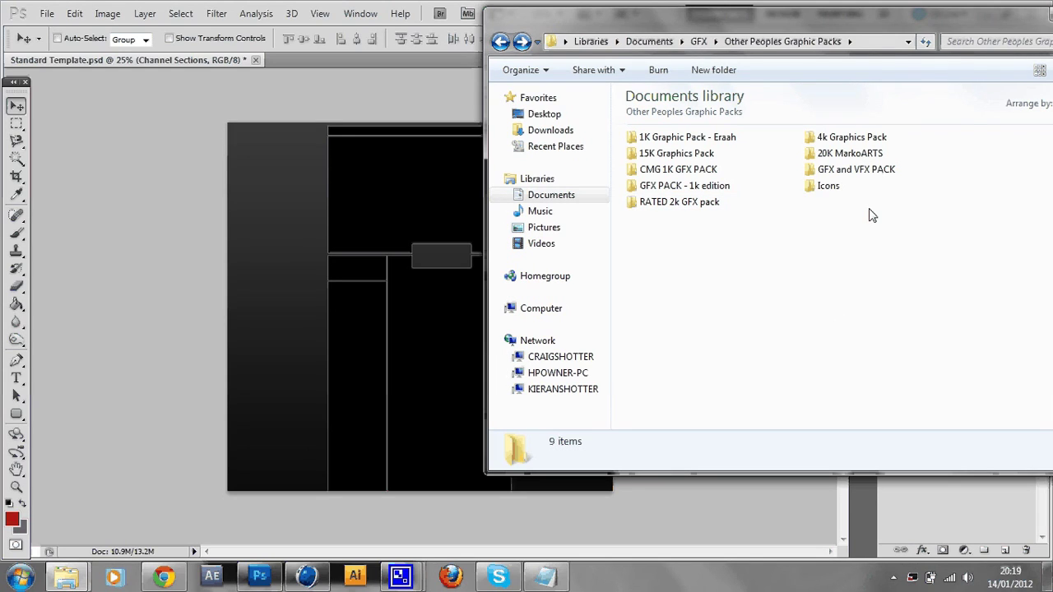
pyautogui.doubleClick(852, 153)
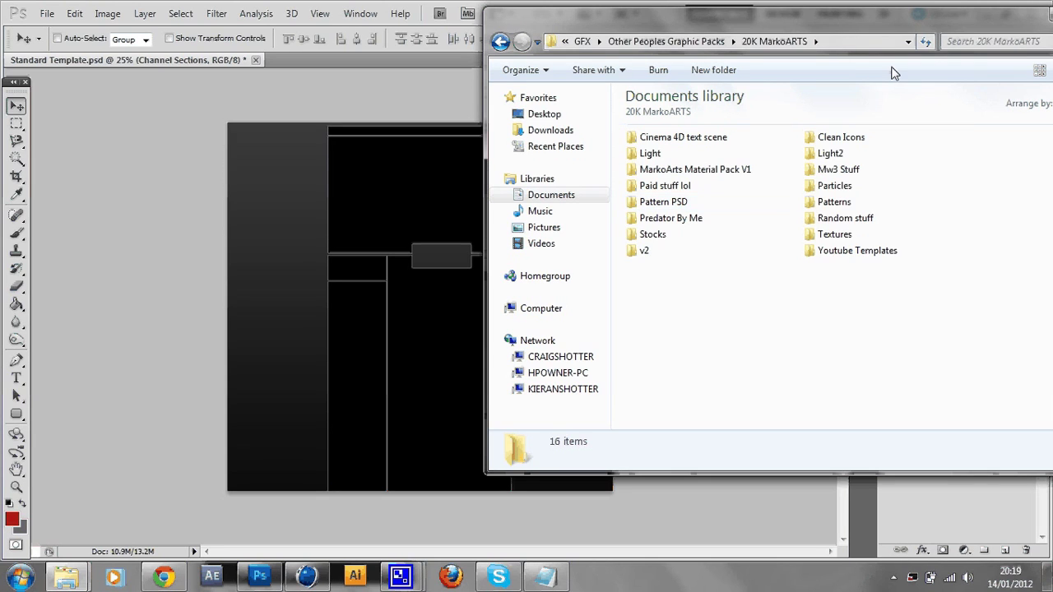
pyautogui.click(840, 236)
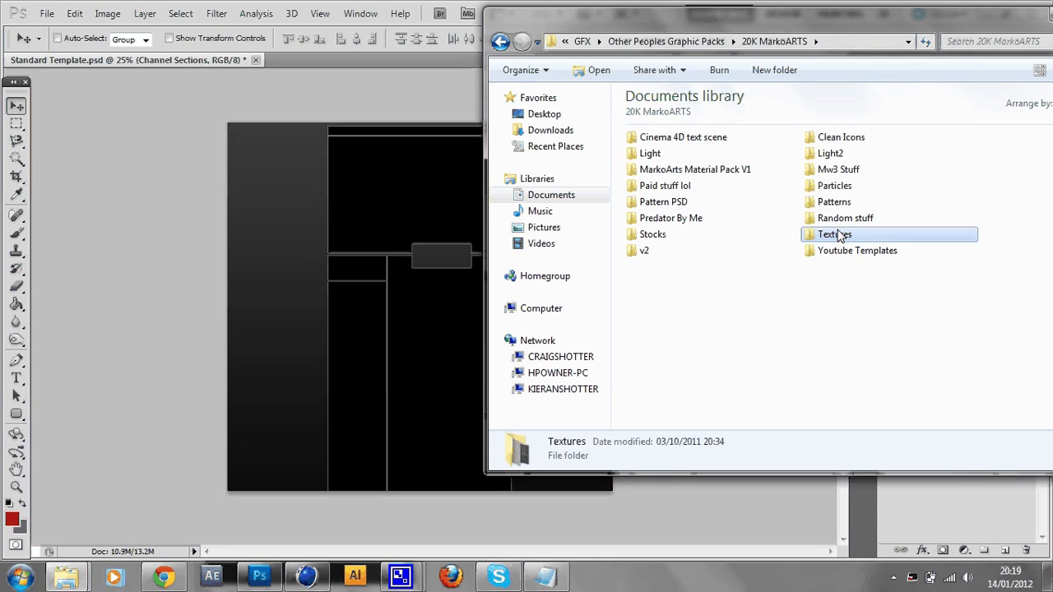
pyautogui.doubleClick(839, 236)
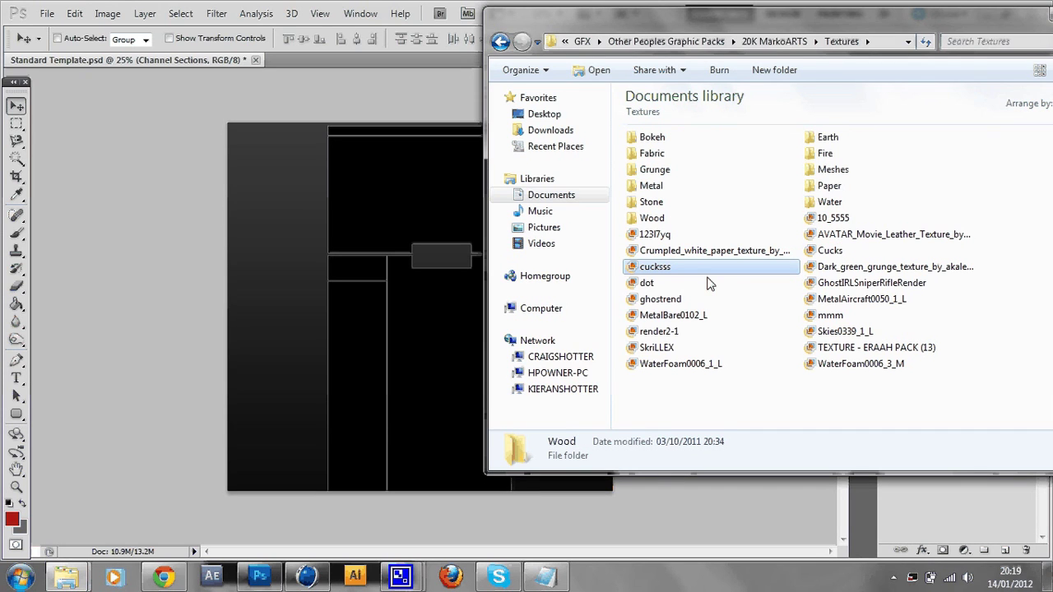
pyautogui.click(702, 319)
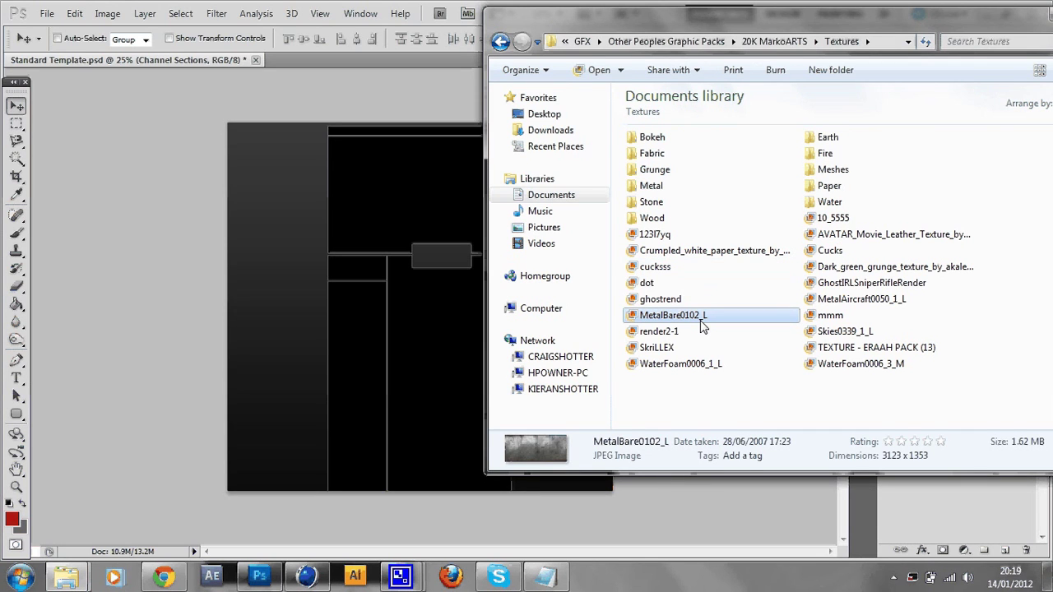
pyautogui.click(415, 309)
pyautogui.moveTo(519, 248); pyautogui.dragTo(519, 248)
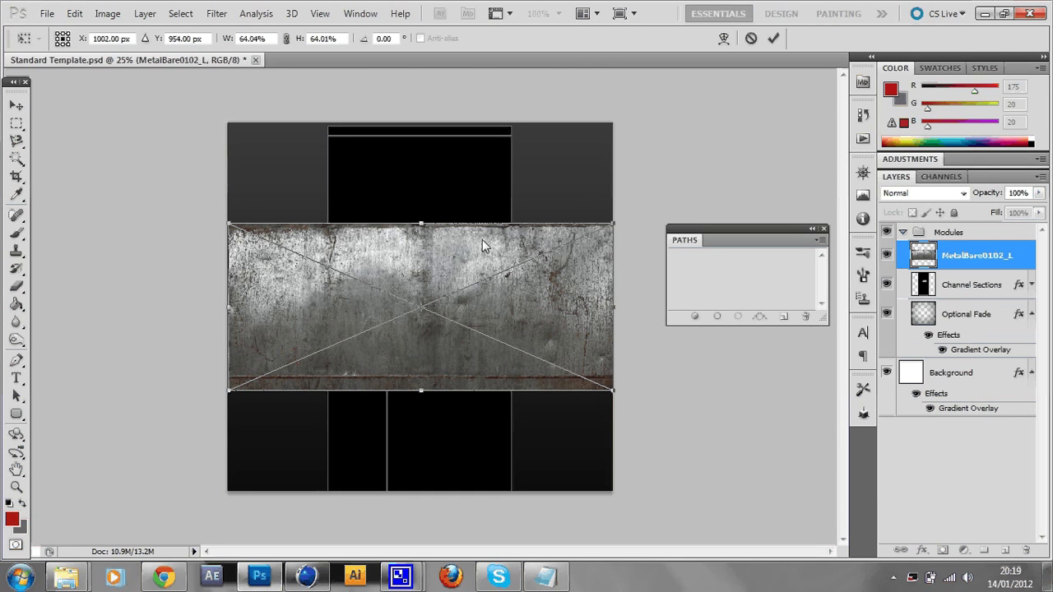
# Stretch the placed metal texture vertically to cover the whole canvas, and place its layer directly below Channel Sections.
pyautogui.moveTo(421, 223); pyautogui.dragTo(421, 122)
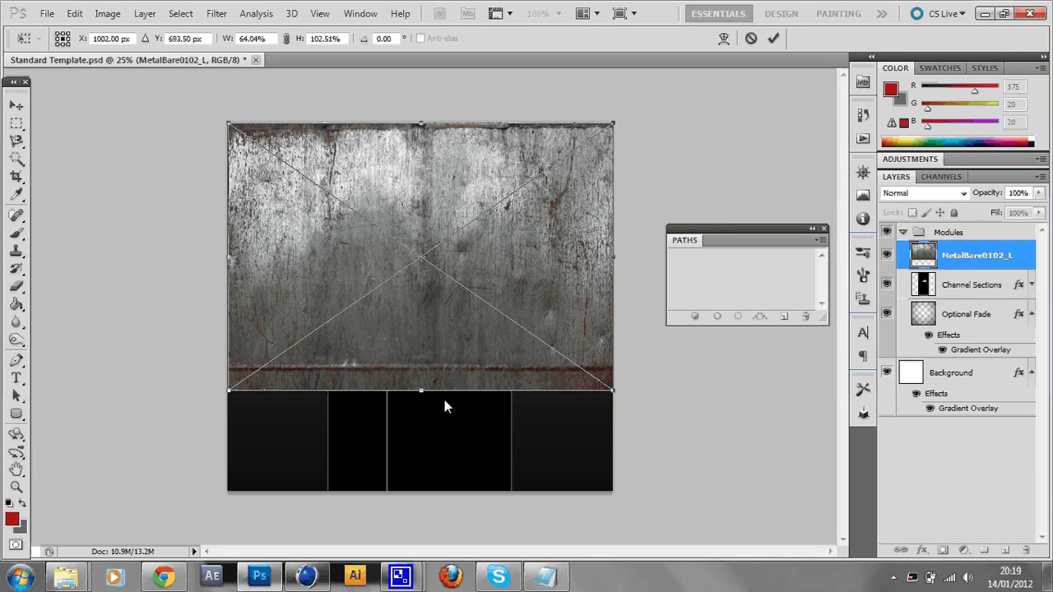
pyautogui.moveTo(421, 391); pyautogui.dragTo(421, 491)
pyautogui.press('v')
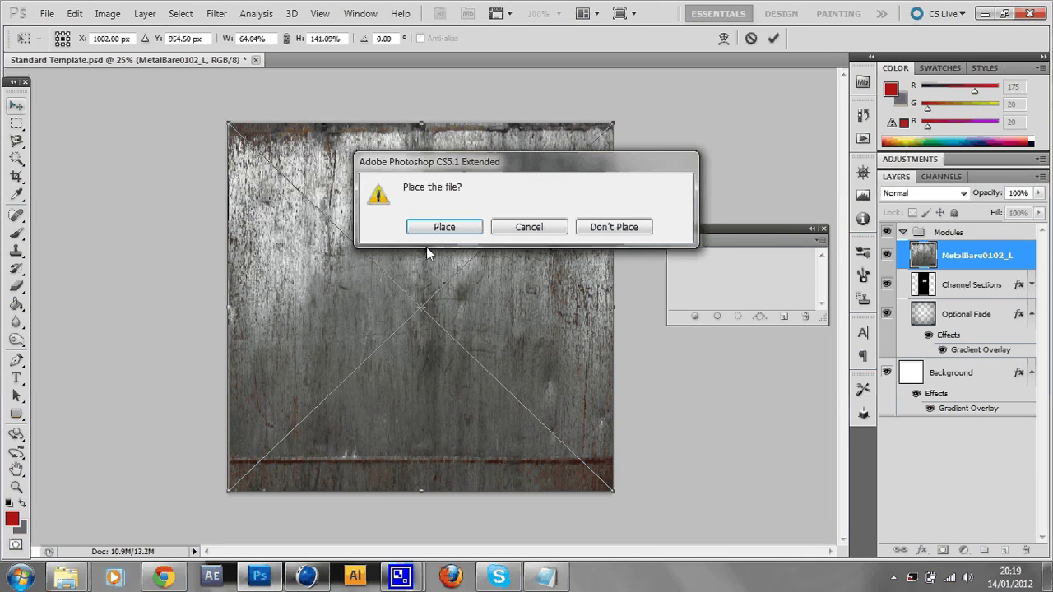
pyautogui.press('Return')
pyautogui.moveTo(958, 264); pyautogui.dragTo(958, 302)
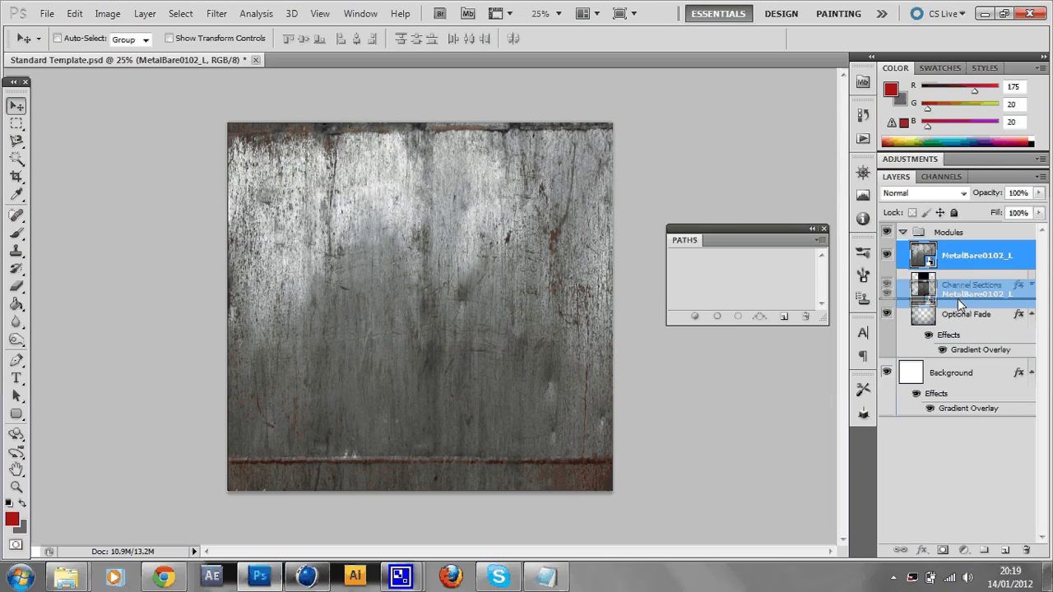
pyautogui.moveTo(958, 299); pyautogui.dragTo(957, 299)
# Set the MetalBare0102_L layer to Overlay blending and 7% opacity.
pyautogui.hotkey('shift', 'alt', 'o')
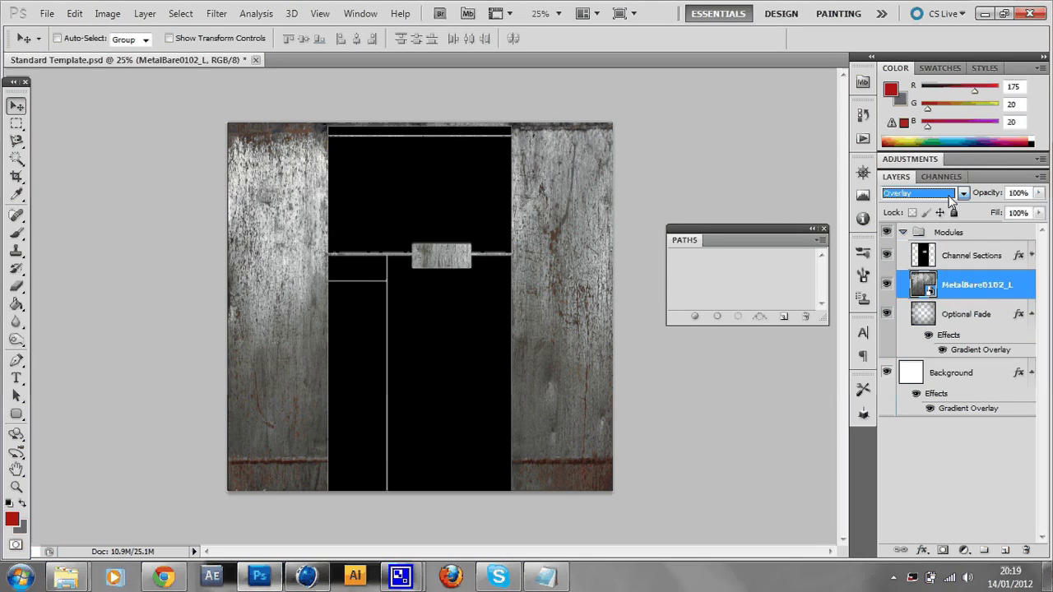
pyautogui.click(1038, 193)
pyautogui.moveTo(1023, 208); pyautogui.dragTo(964, 211)
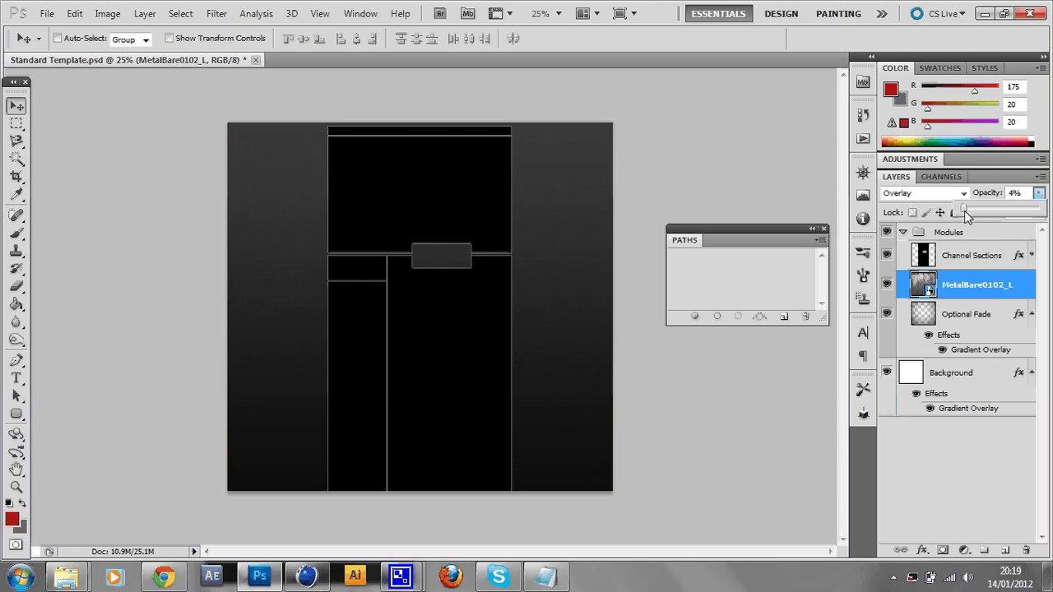
pyautogui.click(679, 127)
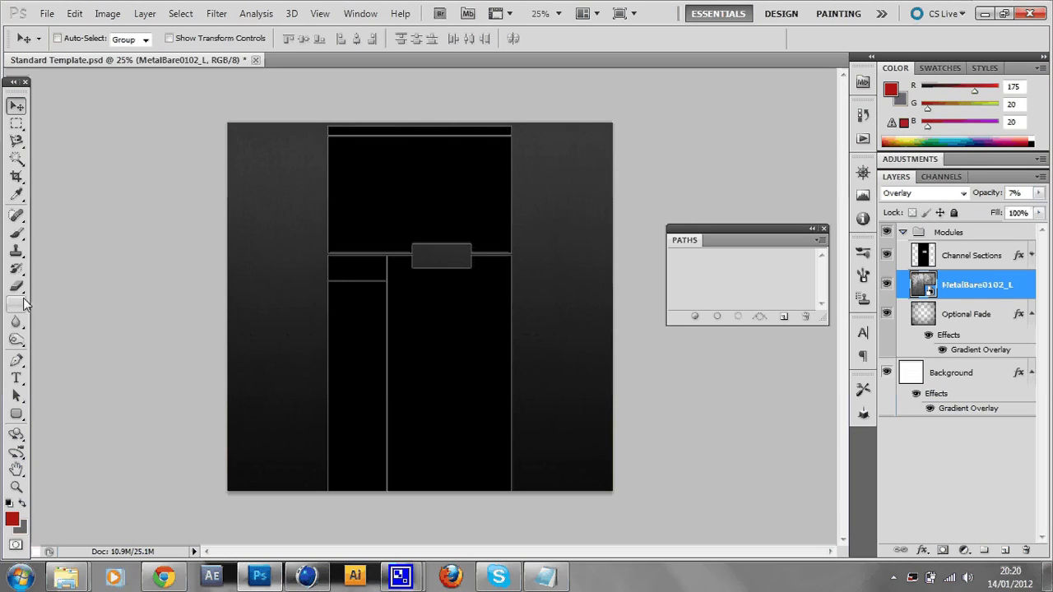
# Rasterize the MetalBare0102_L smart object by using the Eraser tool on it, and return to the Move tool.
pyautogui.click(15, 285)
pyautogui.click(534, 265)
pyautogui.press('Return')
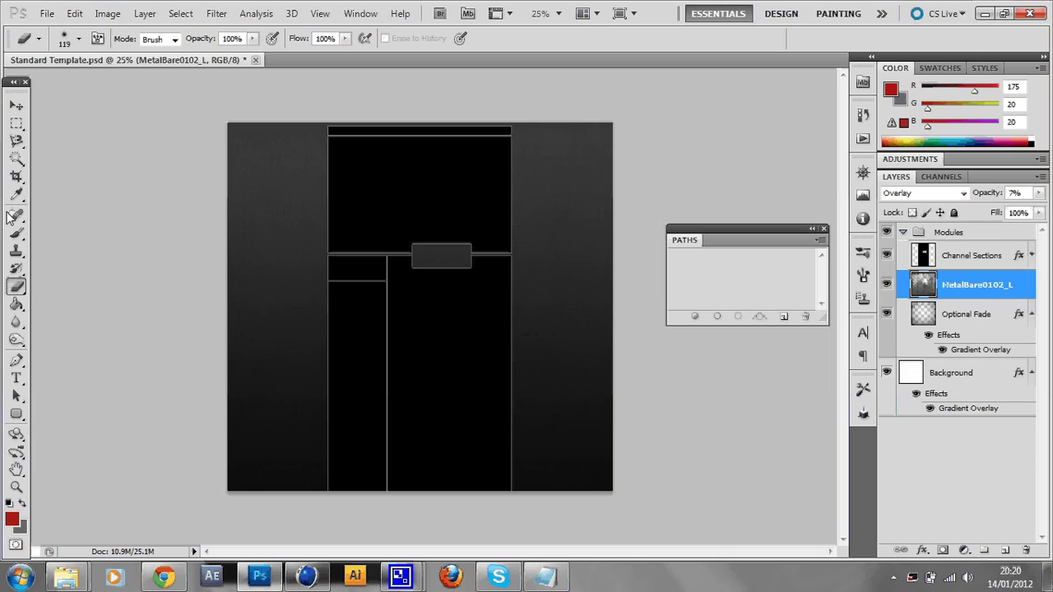
pyautogui.click(16, 106)
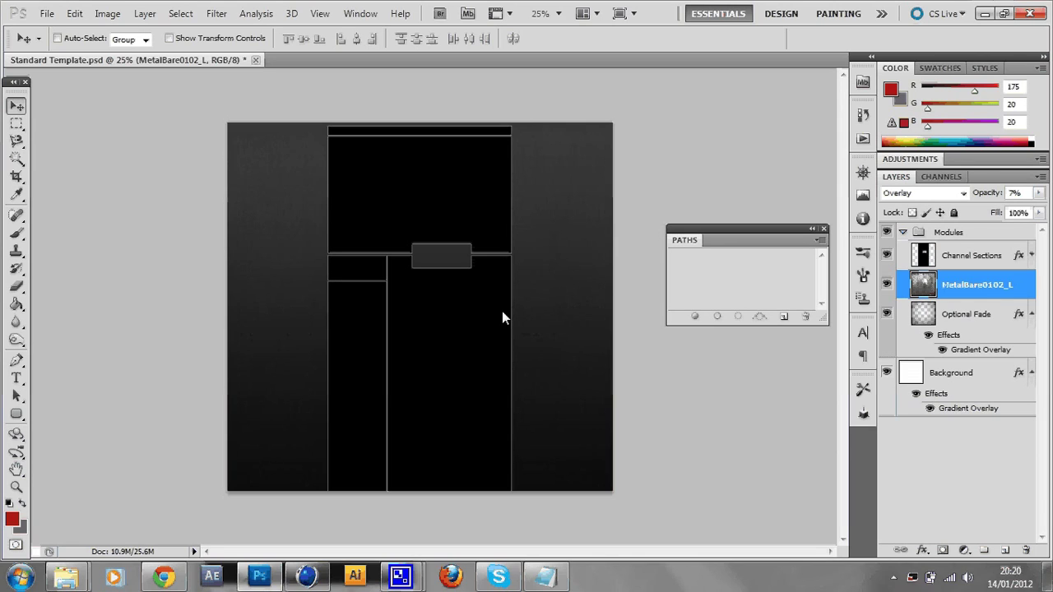
# Switch to Chrome, examine the open YouTube channel's background for its side artwork and section borders, and return to Photoshop.
pyautogui.click(168, 578)
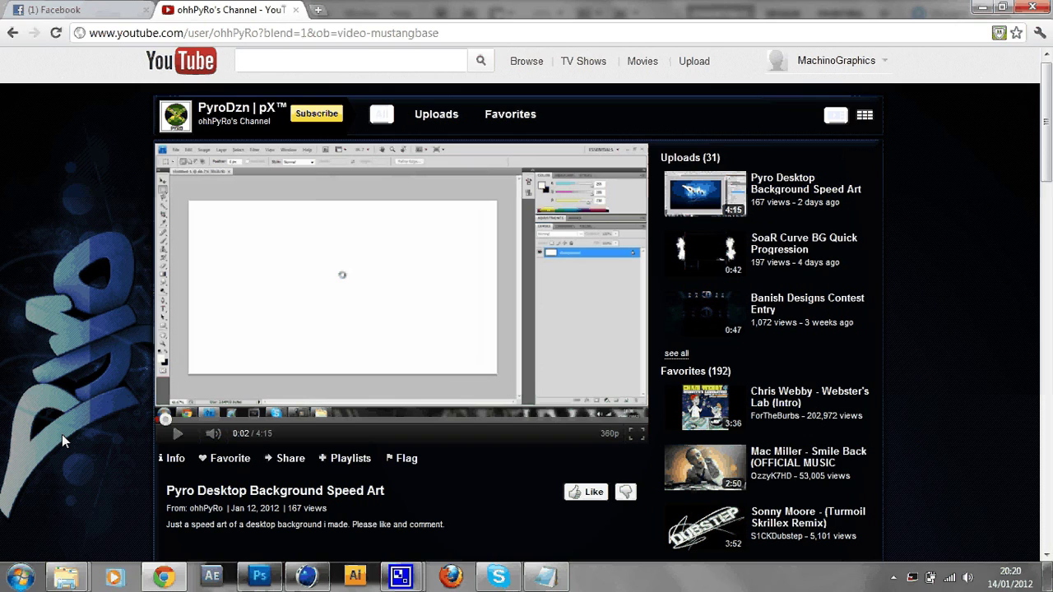
pyautogui.scroll(1, 61, 434)
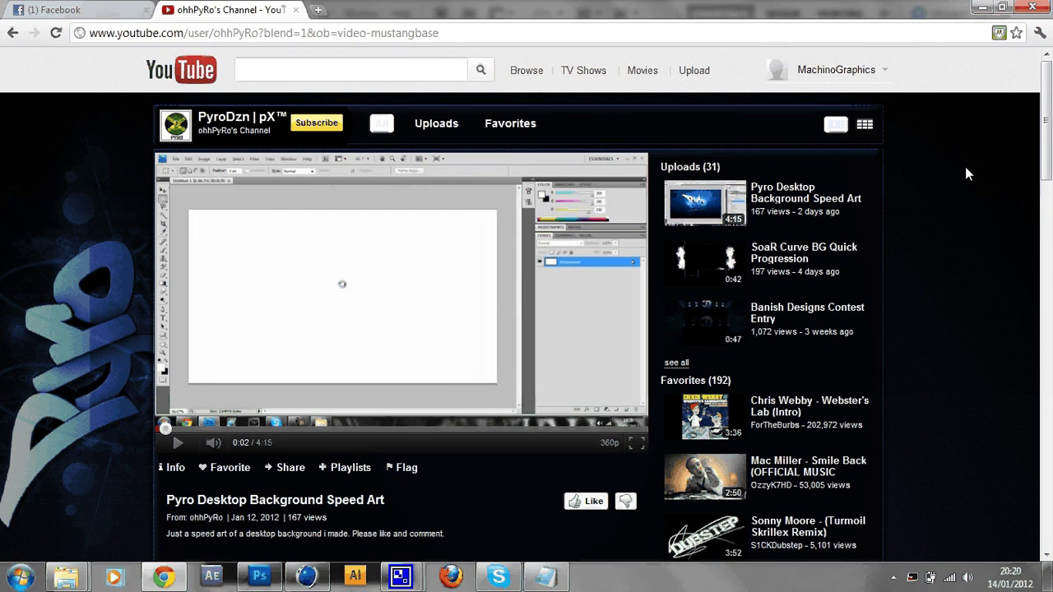
pyautogui.scroll(-4, 303, 480)
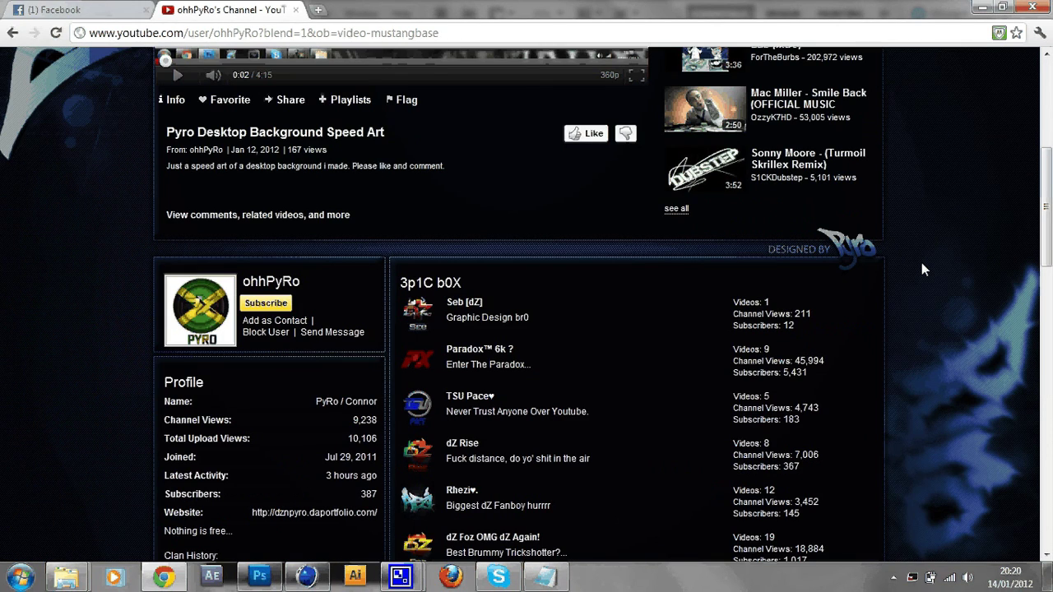
pyautogui.moveTo(1042, 192); pyautogui.dragTo(1042, 257)
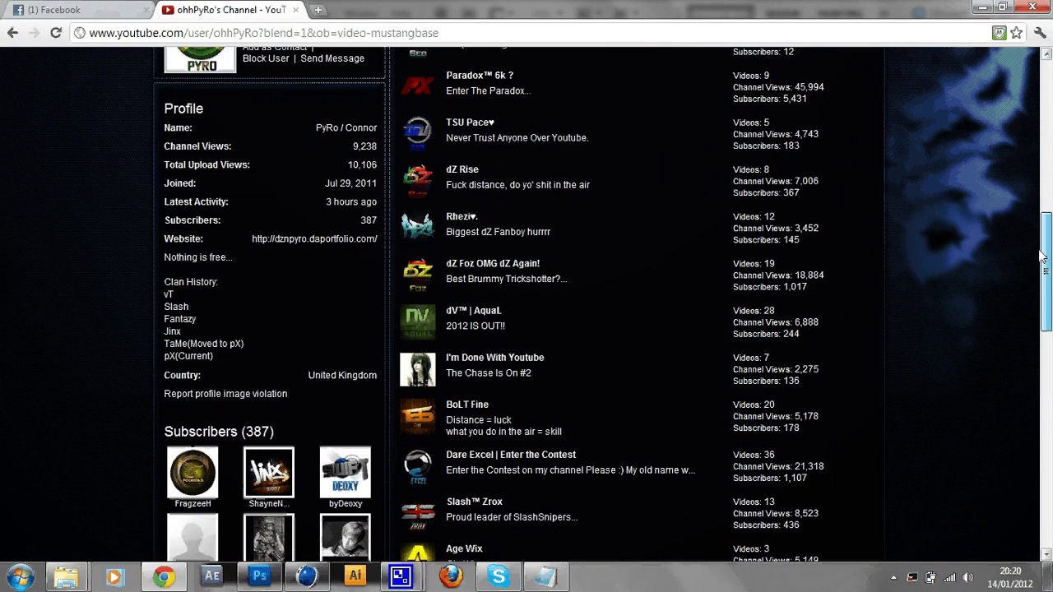
pyautogui.moveTo(1041, 258); pyautogui.dragTo(1037, 210)
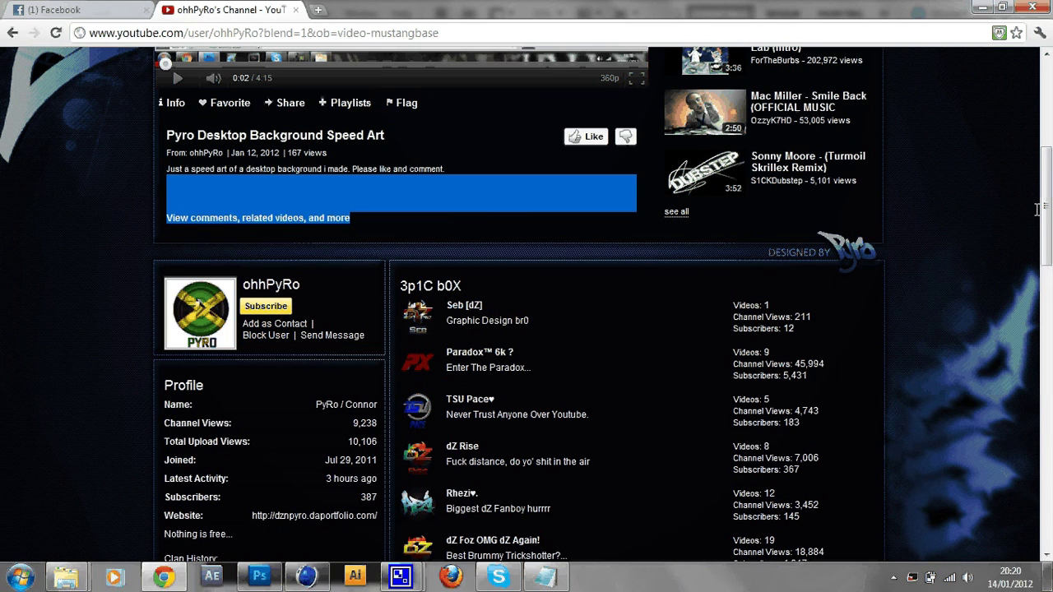
pyautogui.moveTo(1038, 210); pyautogui.dragTo(1027, 274)
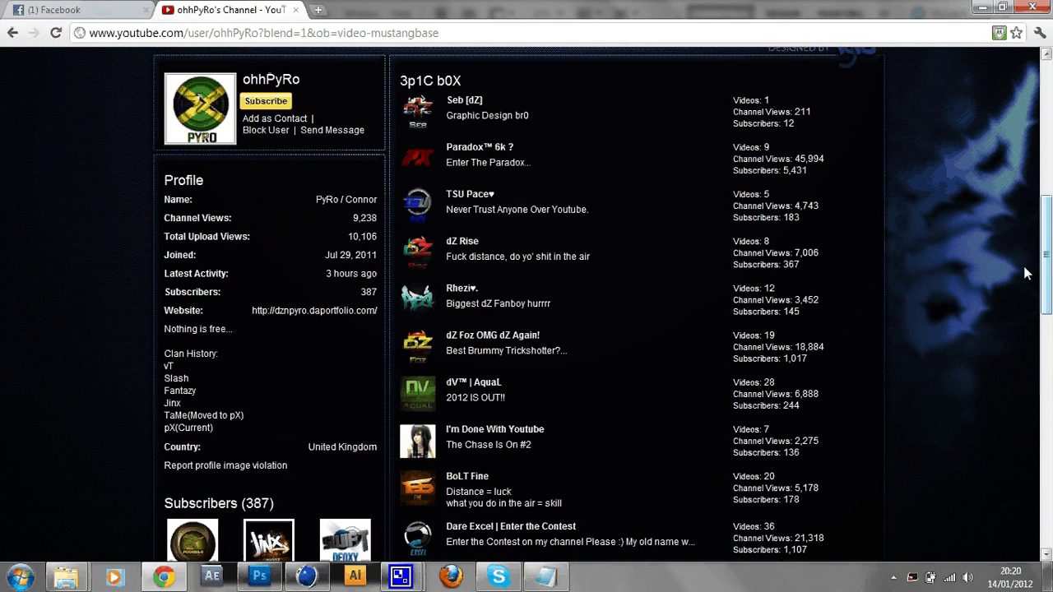
pyautogui.moveTo(1027, 274); pyautogui.dragTo(1046, 121)
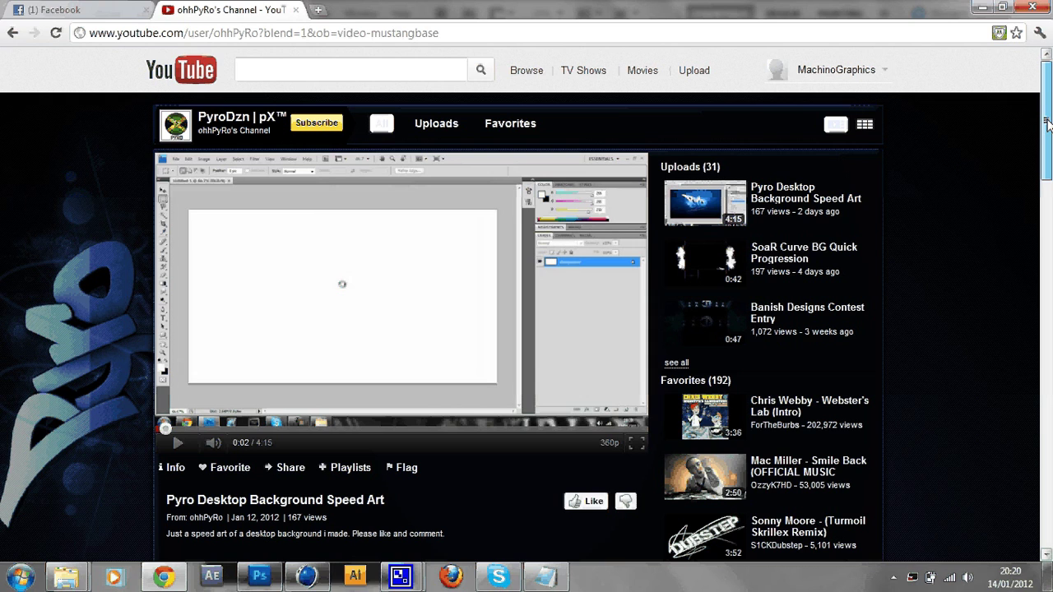
pyautogui.moveTo(1046, 122); pyautogui.dragTo(1047, 156)
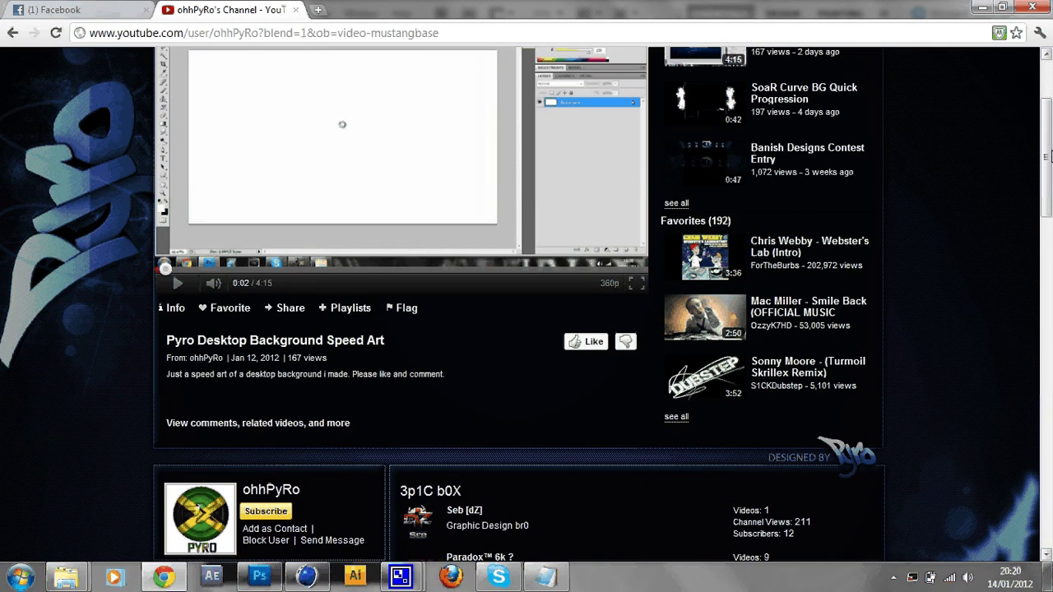
pyautogui.moveTo(1046, 156); pyautogui.dragTo(1037, 238)
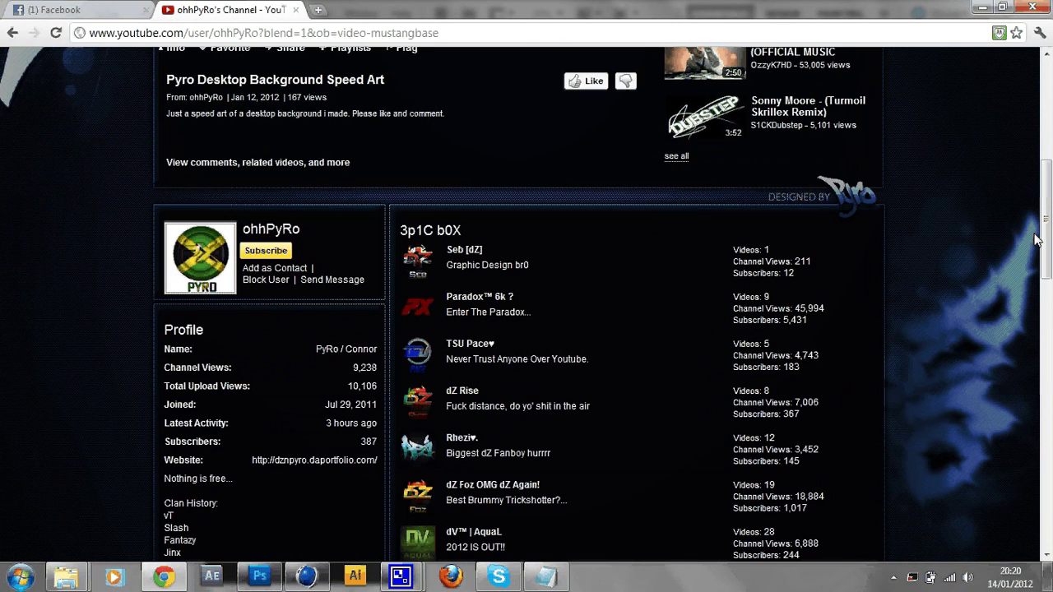
pyautogui.scroll(3, 30, 244)
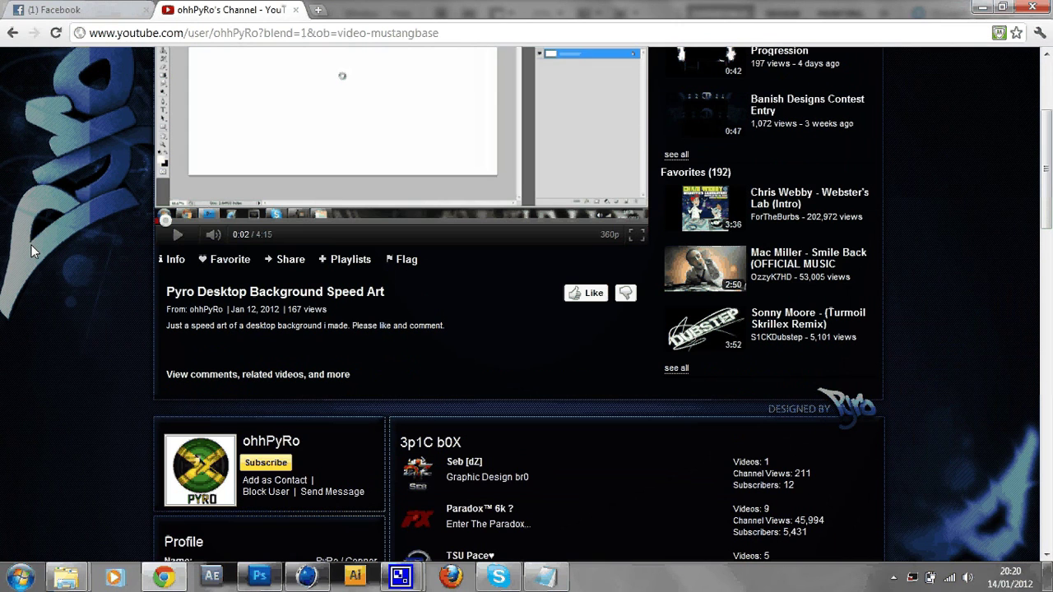
pyautogui.scroll(-3, 1010, 337)
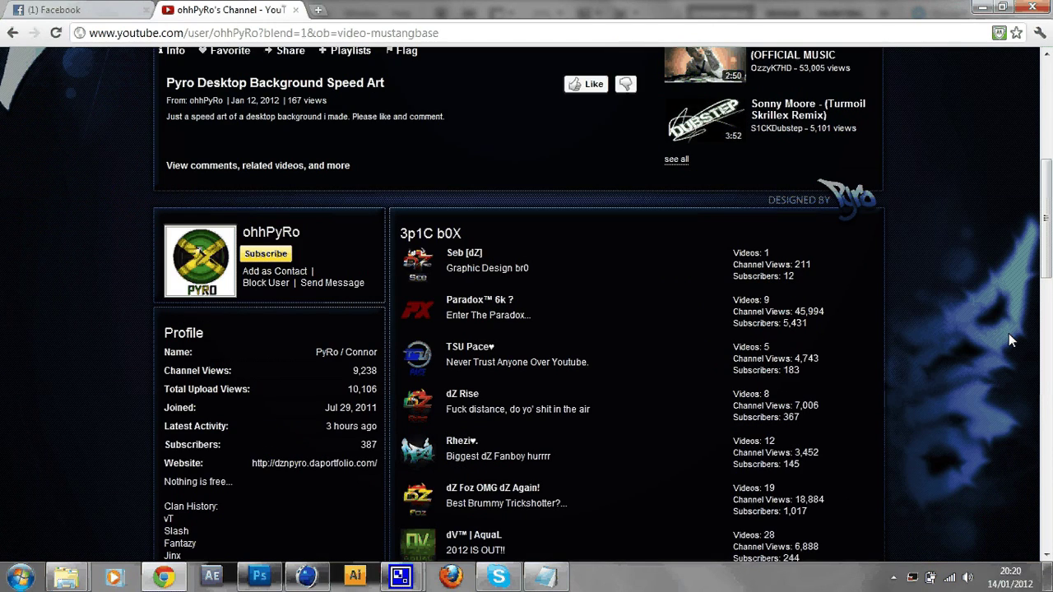
pyautogui.moveTo(498, 578)
pyautogui.click(259, 577)
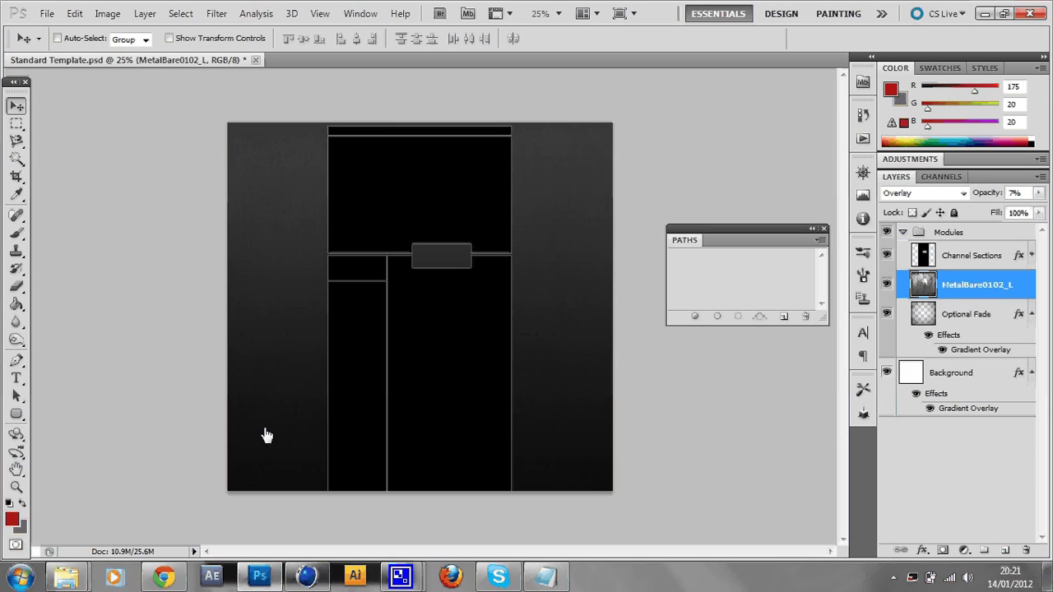
# Place the Asura Text 1 image from the GFX Text folder into the template, over the canvas's upper-left area.
pyautogui.moveTo(66, 577)
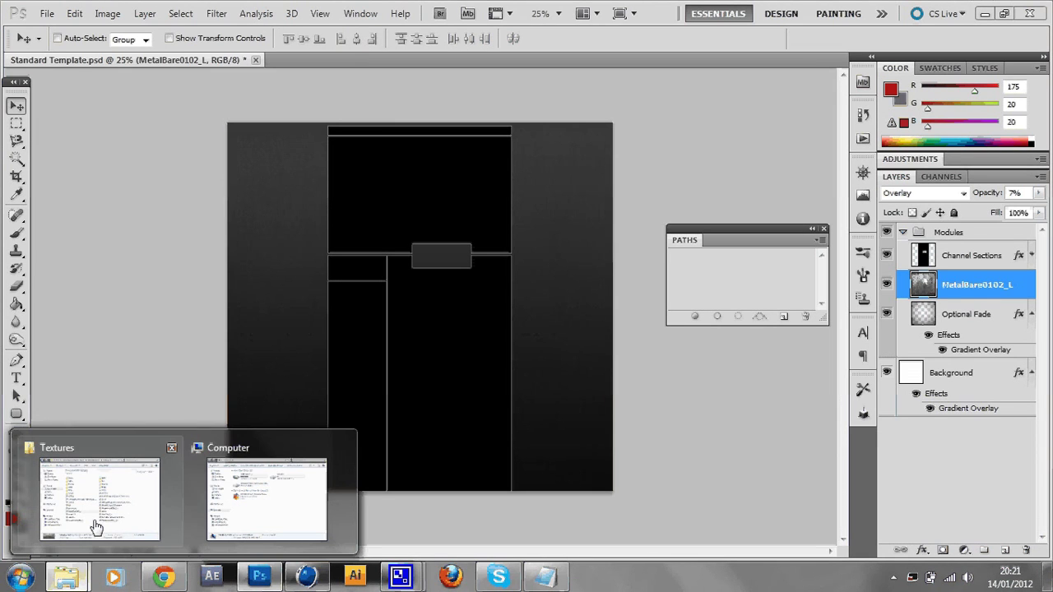
pyautogui.click(96, 527)
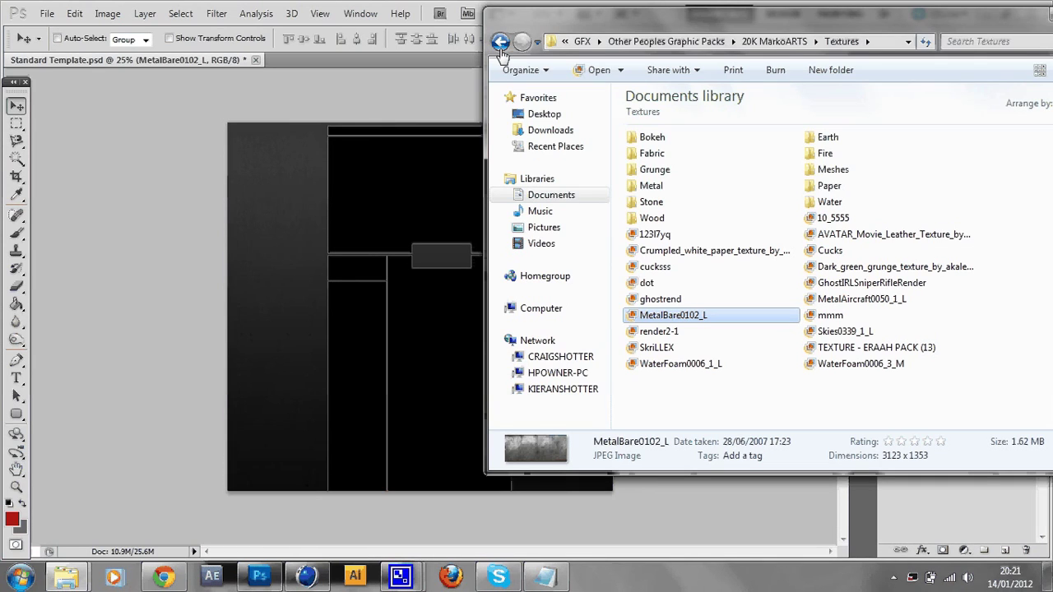
pyautogui.click(501, 43)
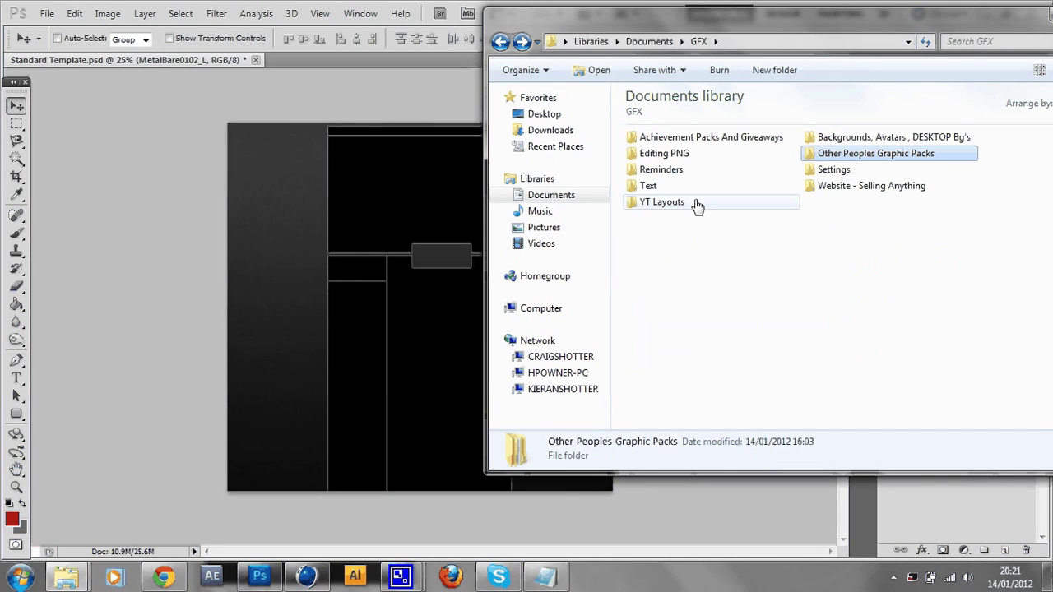
pyautogui.doubleClick(695, 186)
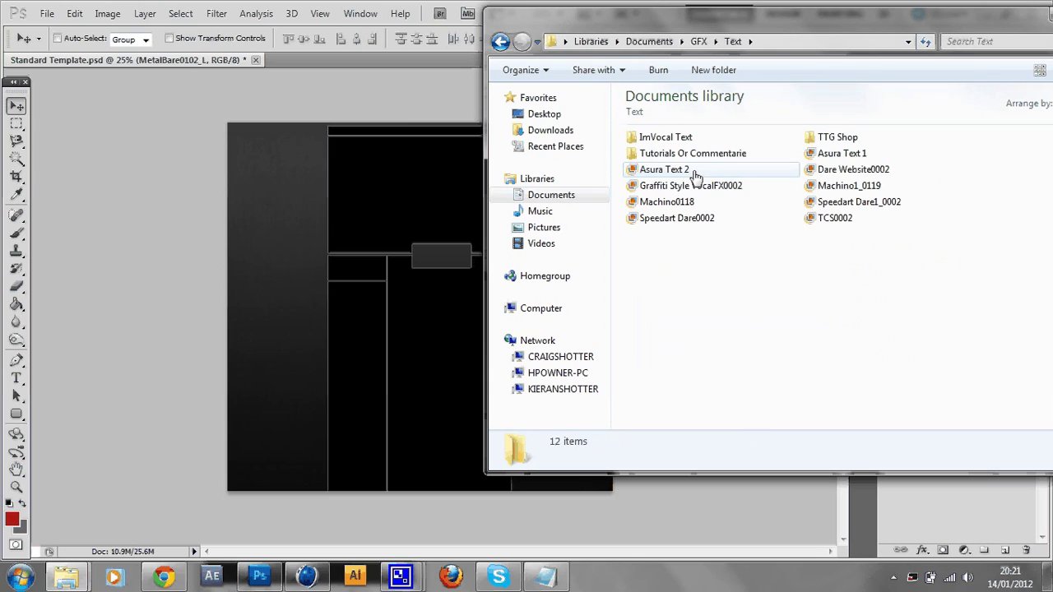
pyautogui.click(864, 153)
pyautogui.click(423, 277)
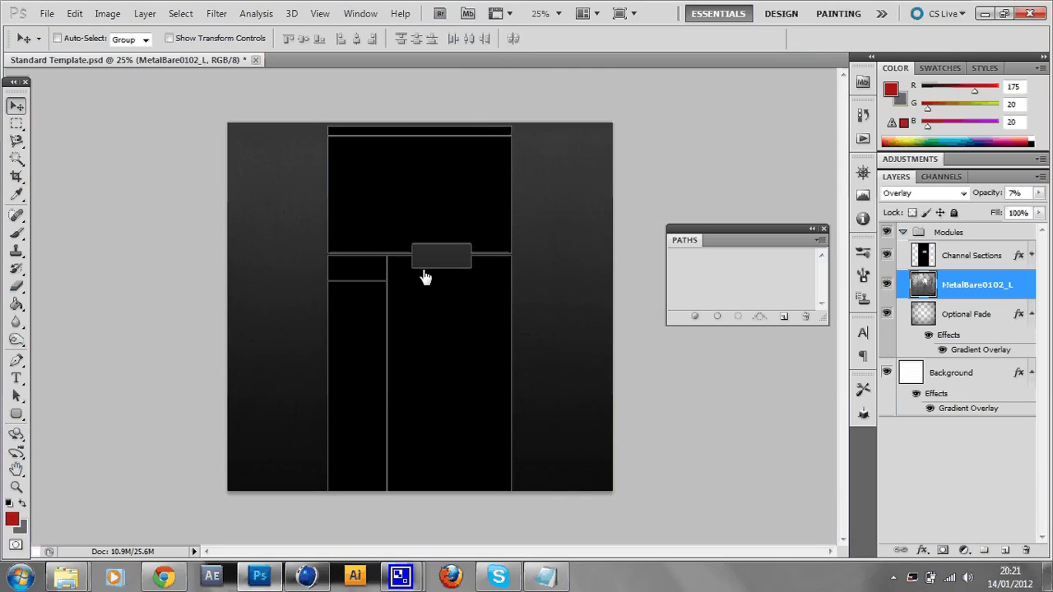
pyautogui.moveTo(423, 277); pyautogui.dragTo(486, 311)
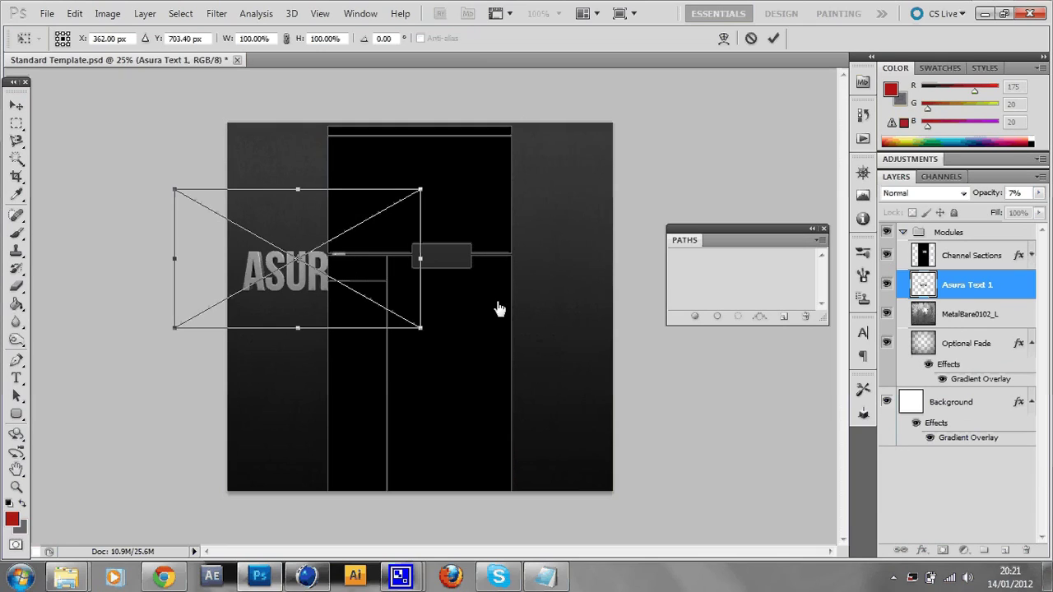
# Shrink the placed ASURA text to 57.81% width and 44.38% height, rotate it 90° counterclockwise, and move it against the central section's left edge.
pyautogui.moveTo(420, 328); pyautogui.dragTo(304, 274)
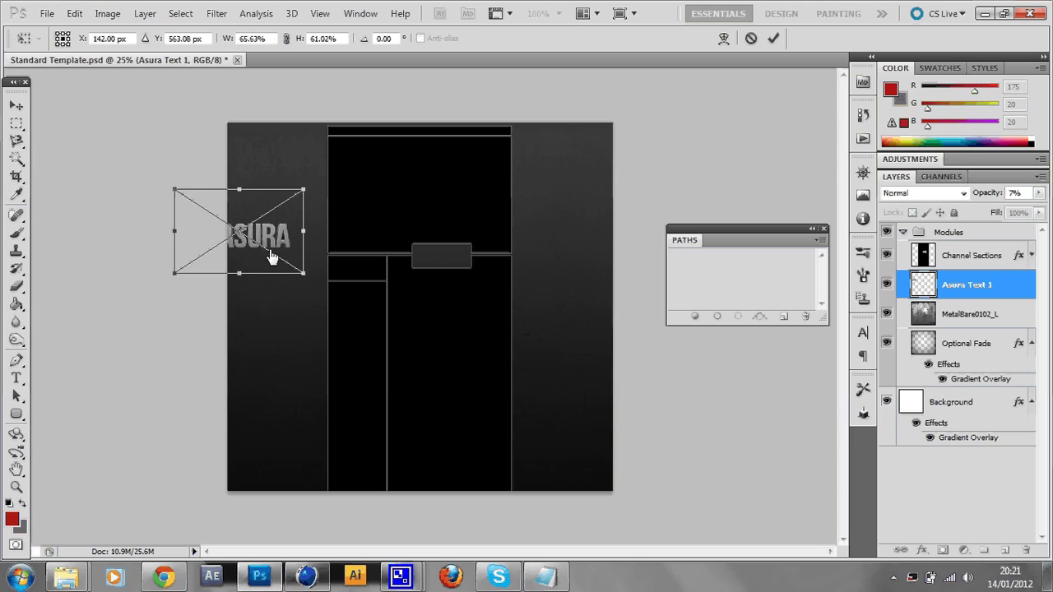
pyautogui.moveTo(272, 258); pyautogui.dragTo(318, 252)
pyautogui.rightClick(237, 226)
pyautogui.click(292, 418)
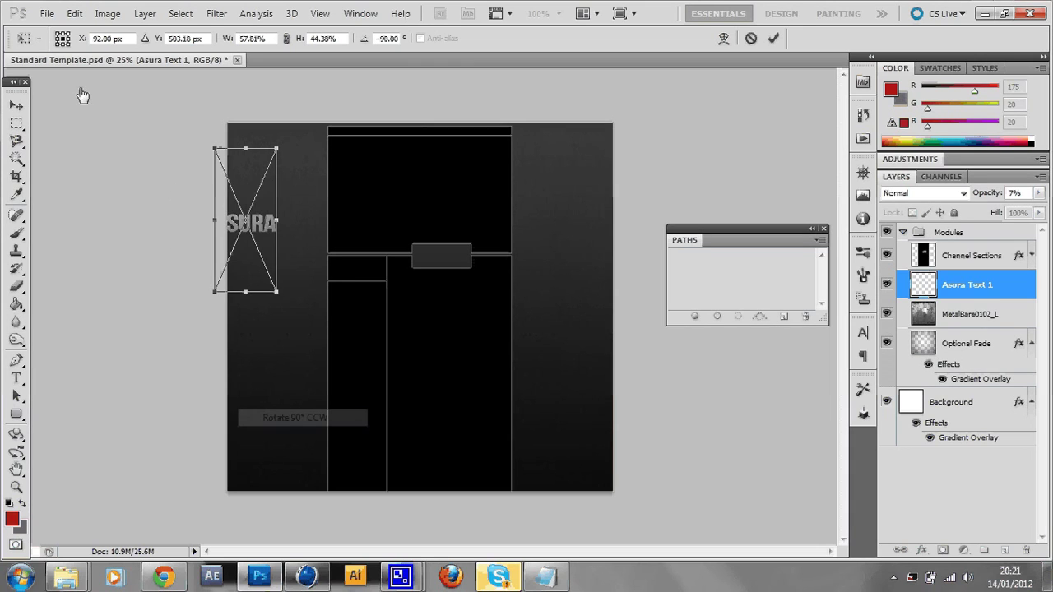
pyautogui.press('Return')
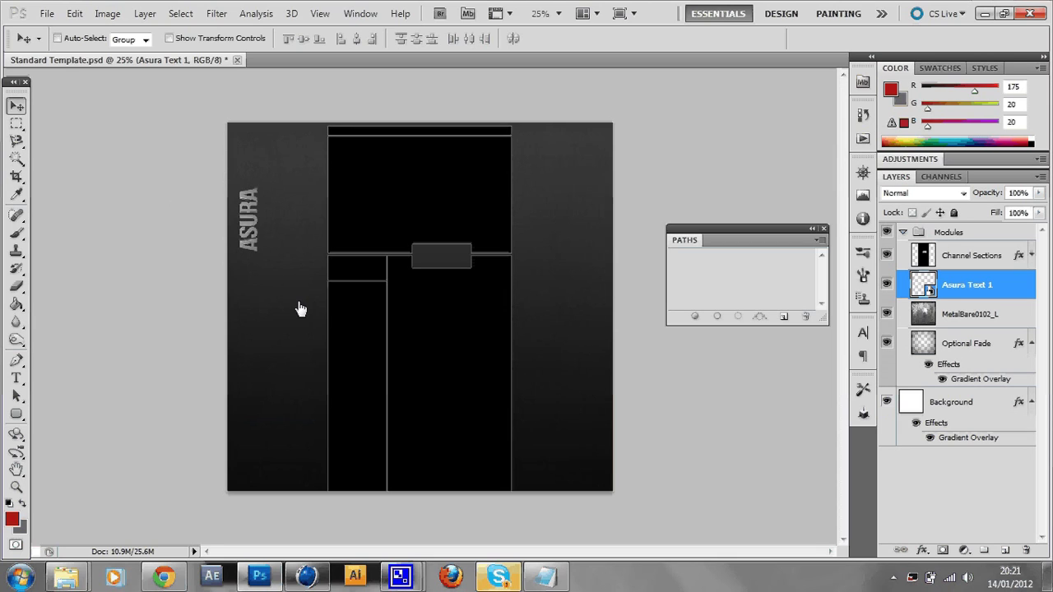
pyautogui.moveTo(300, 308); pyautogui.dragTo(371, 304)
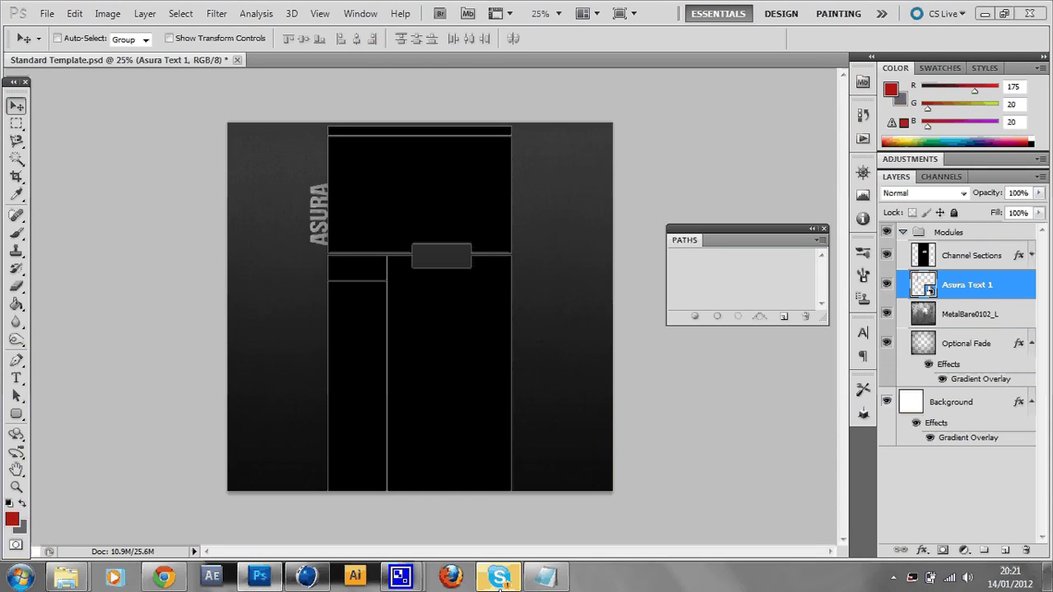
# Switch to Skype, reply "sec im in tut" in the open conversation, and return to Photoshop.
pyautogui.click(499, 577)
pyautogui.write('sec ')
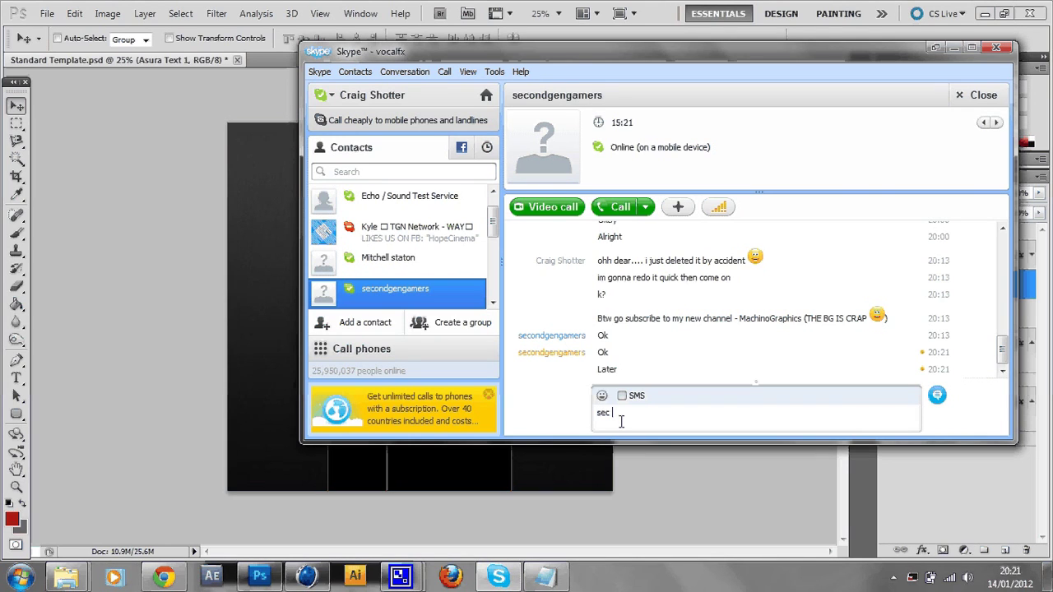
pyautogui.write('im in tut')
pyautogui.press('Return')
pyautogui.hotkey('alt', 'Tab')
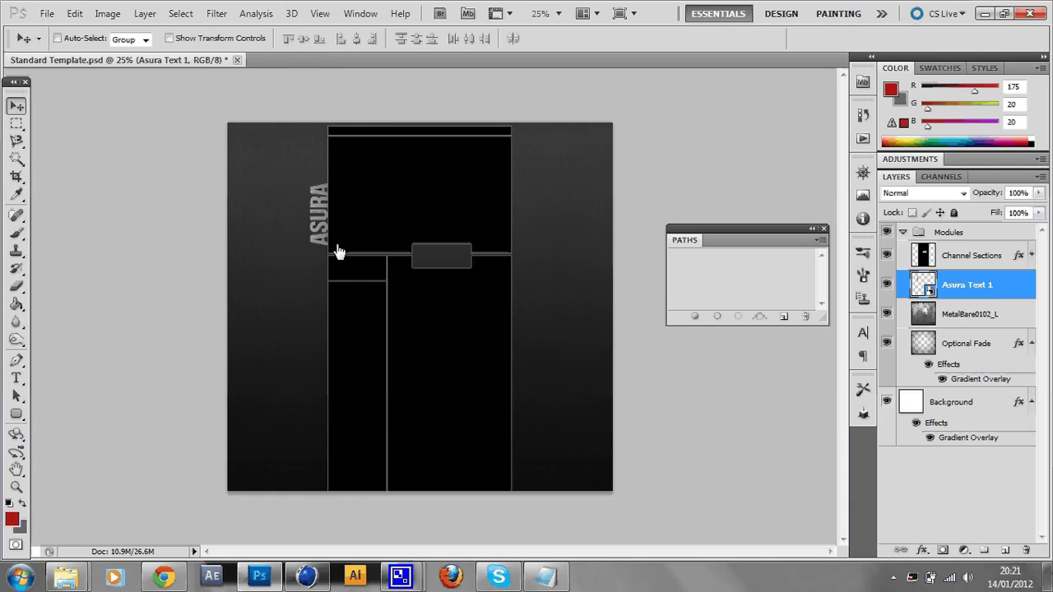
# Enlarge the ASURA text to 66.35% width and 56.61% height, and nudge it up slightly beside the central section.
pyautogui.hotkey('ctrl', 't')
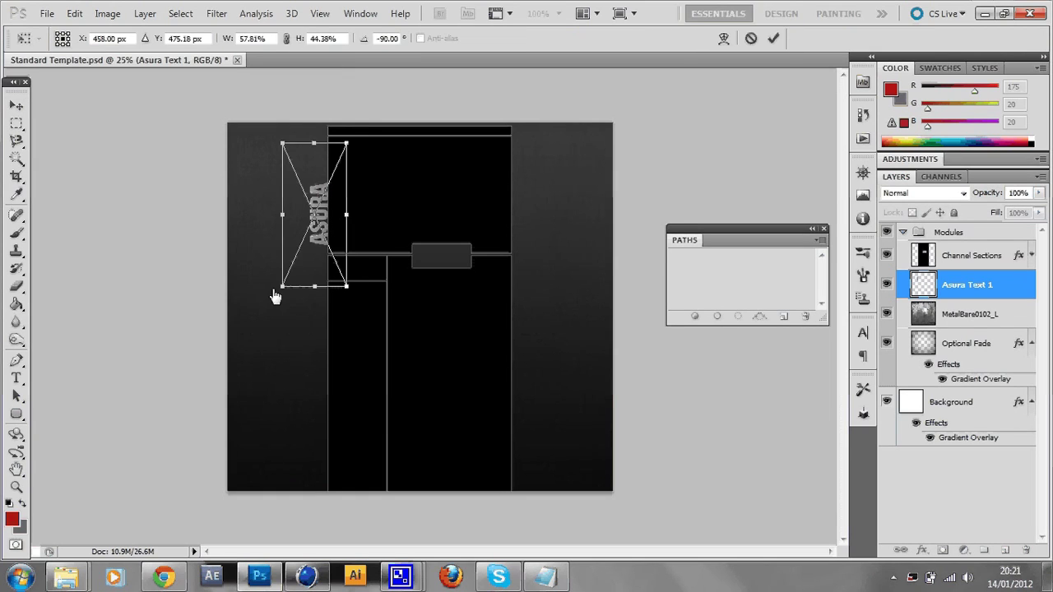
pyautogui.moveTo(282, 286); pyautogui.dragTo(267, 307)
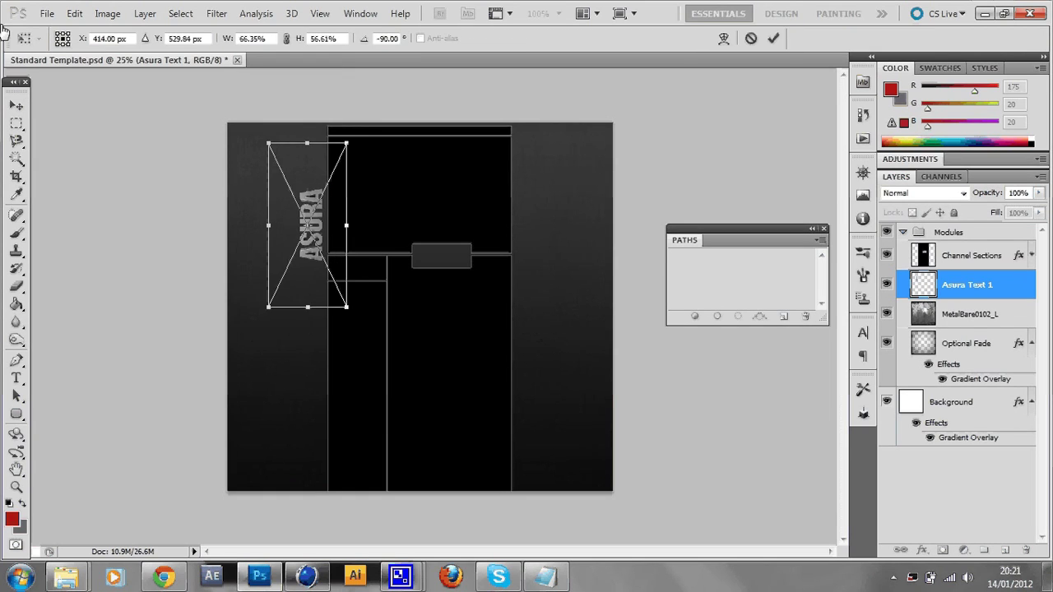
pyautogui.press('v')
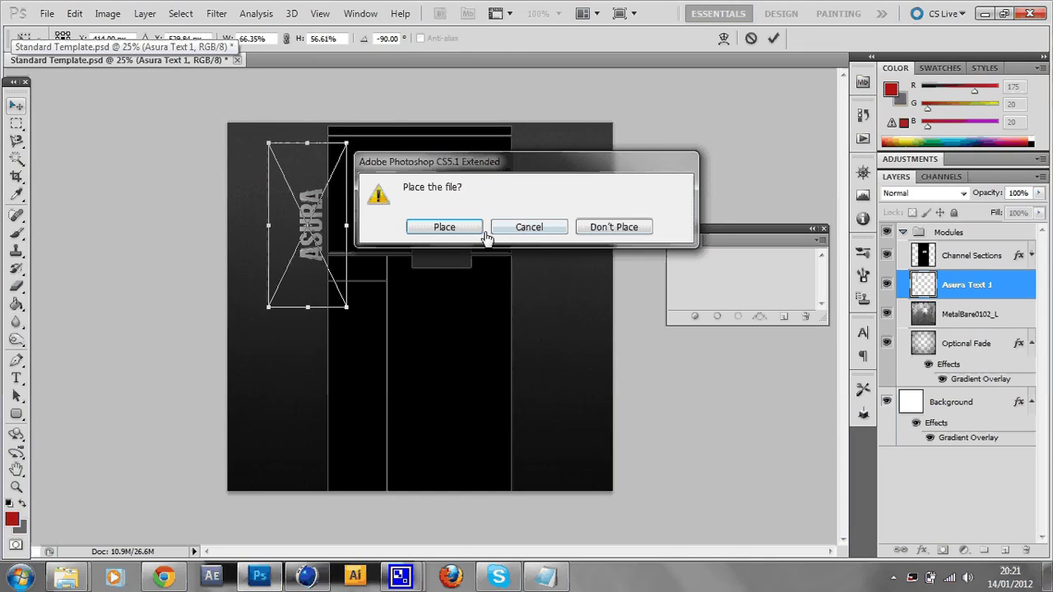
pyautogui.click(481, 230)
pyautogui.hotkey('shift', 'Up')
pyautogui.hotkey('shift', 'Up')
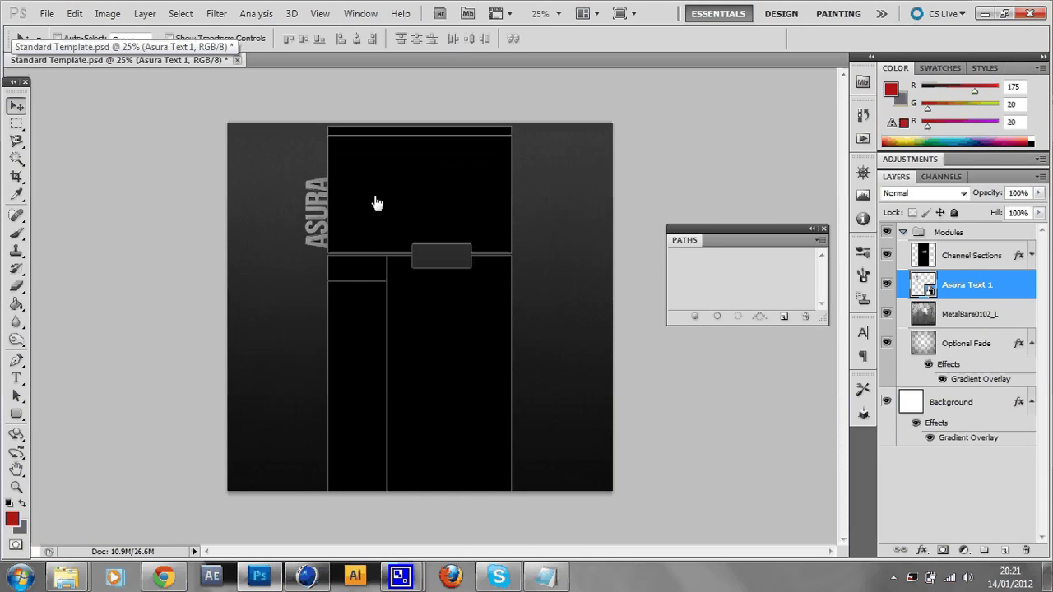
# Add a Gradient Overlay and a Color Overlay to the Asura Text 1 layer, both with Overlay blending.
pyautogui.doubleClick(1000, 285)
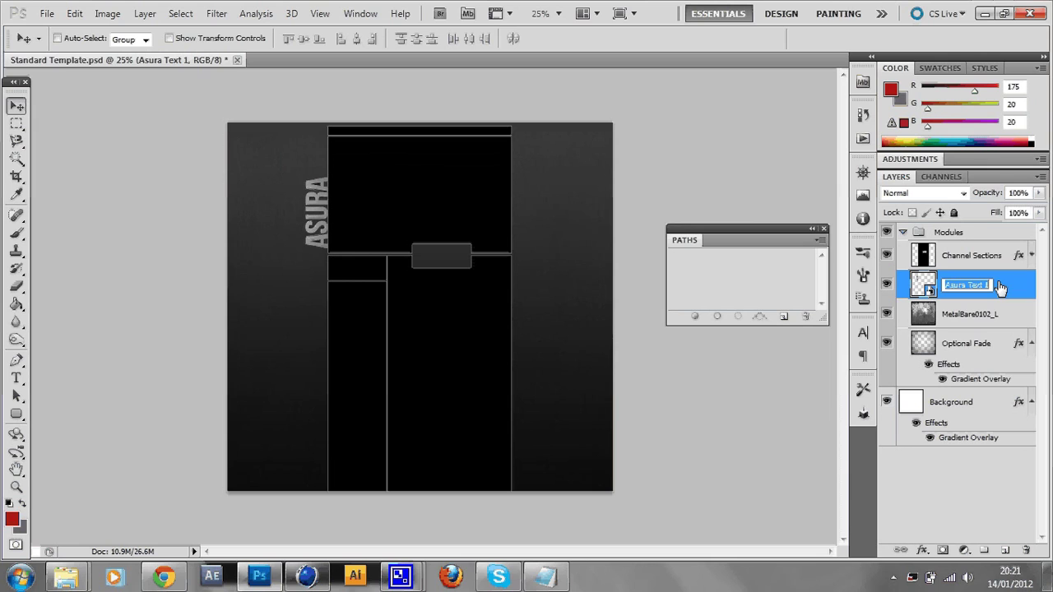
pyautogui.doubleClick(991, 286)
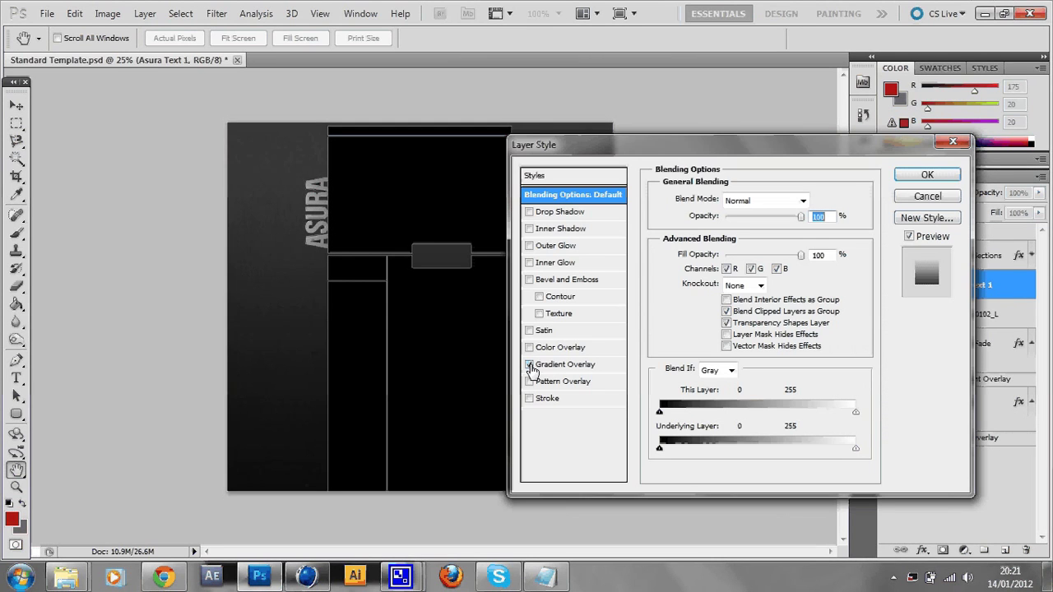
pyautogui.click(532, 367)
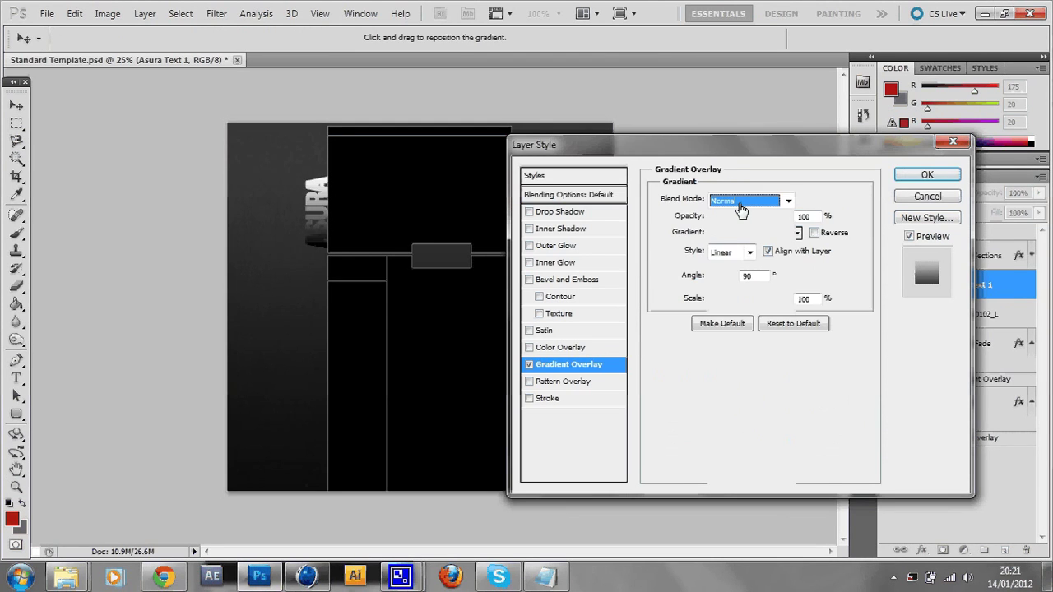
pyautogui.scroll(-12, 740, 206)
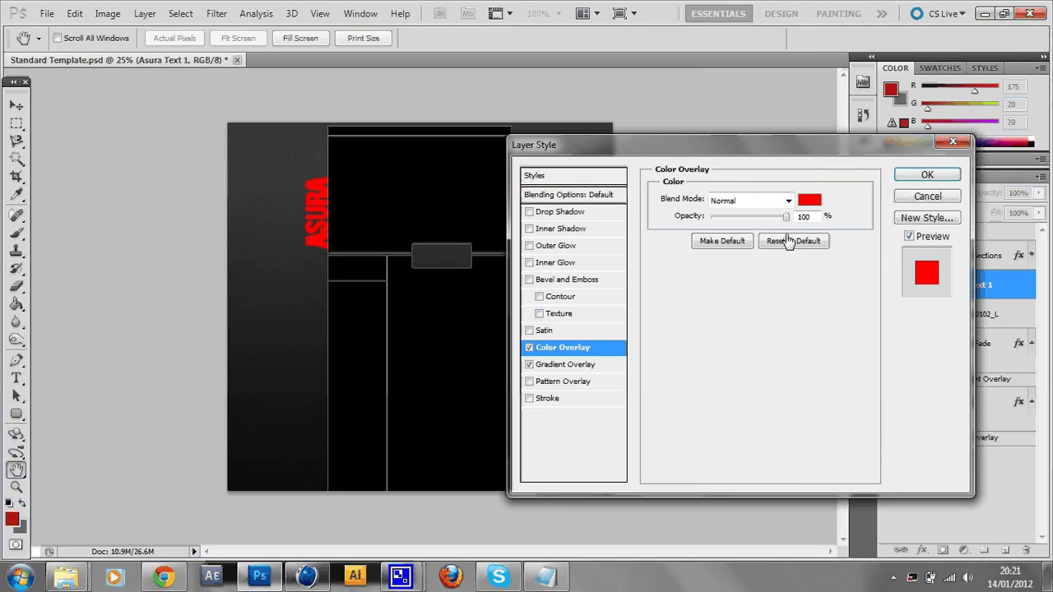
pyautogui.click(748, 200)
pyautogui.click(707, 202)
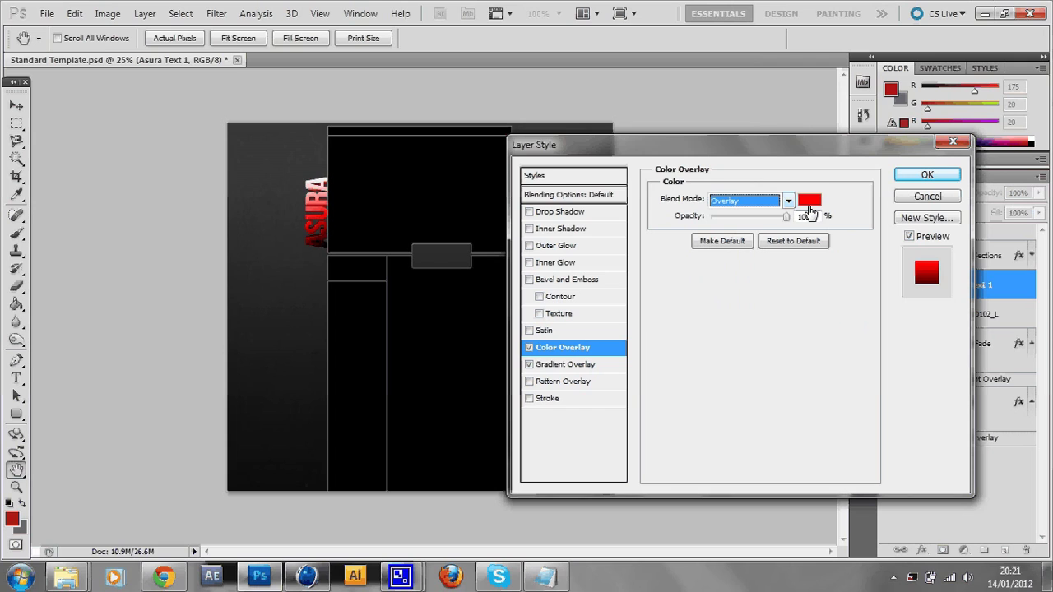
# Set the ASURA text's Color Overlay to the bright blue 0d7edd.
pyautogui.click(809, 202)
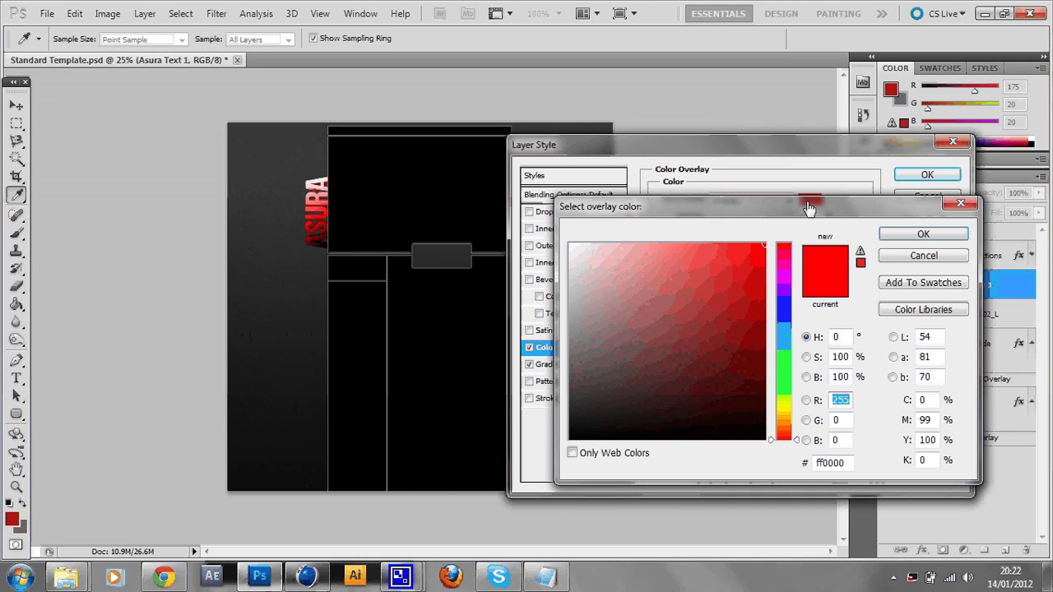
pyautogui.click(783, 337)
pyautogui.click(736, 338)
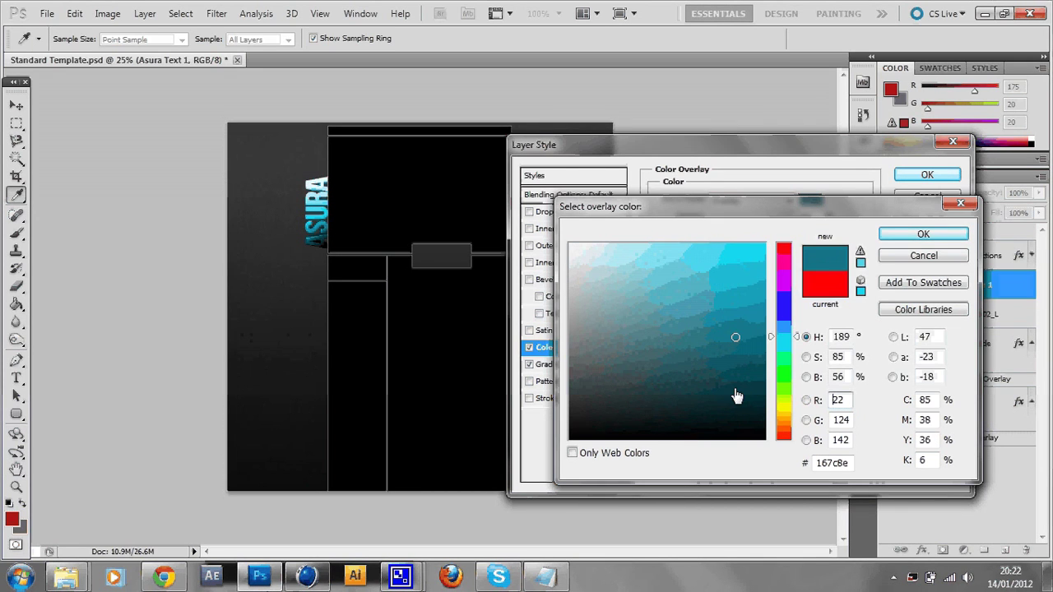
pyautogui.click(725, 329)
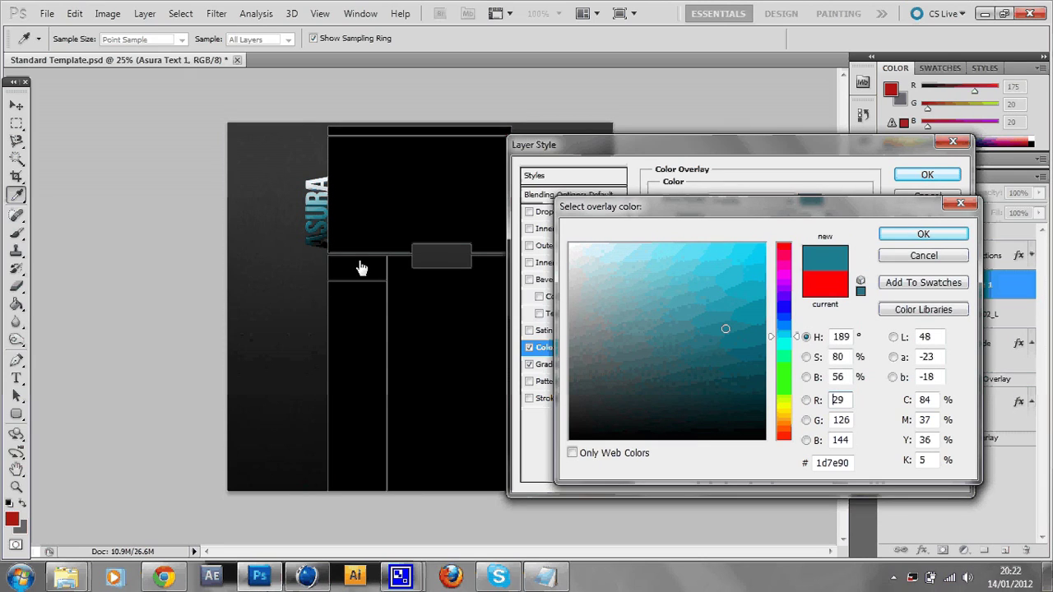
pyautogui.click(766, 342)
pyautogui.moveTo(769, 343); pyautogui.dragTo(755, 321)
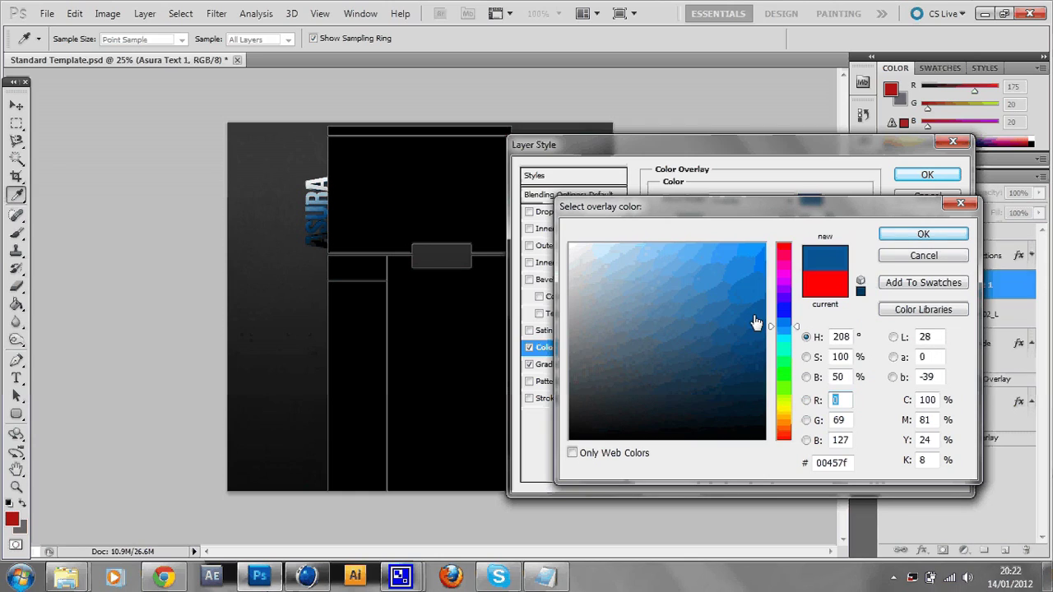
pyautogui.click(747, 272)
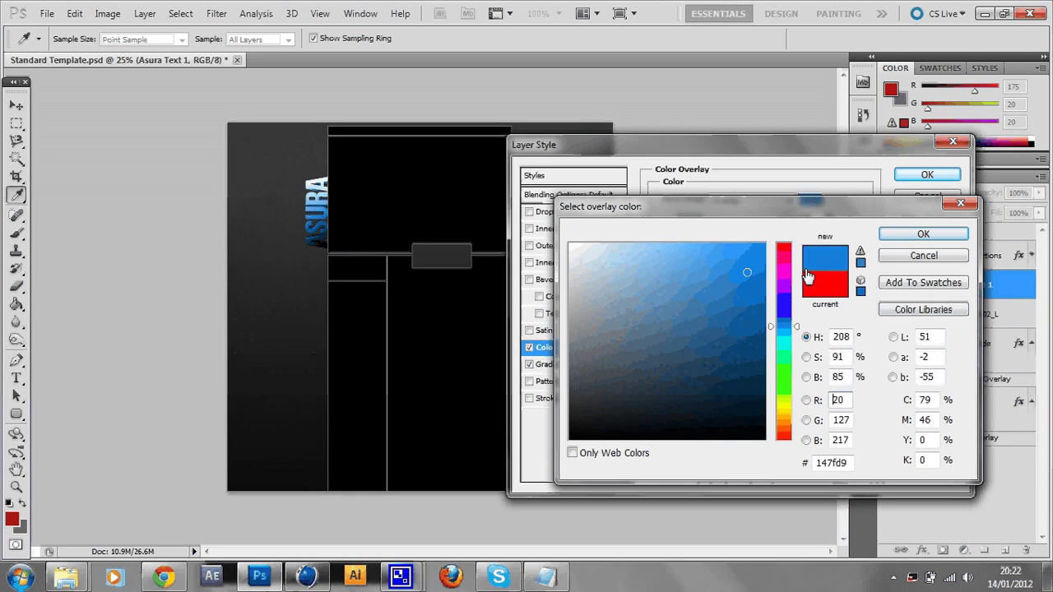
pyautogui.click(751, 295)
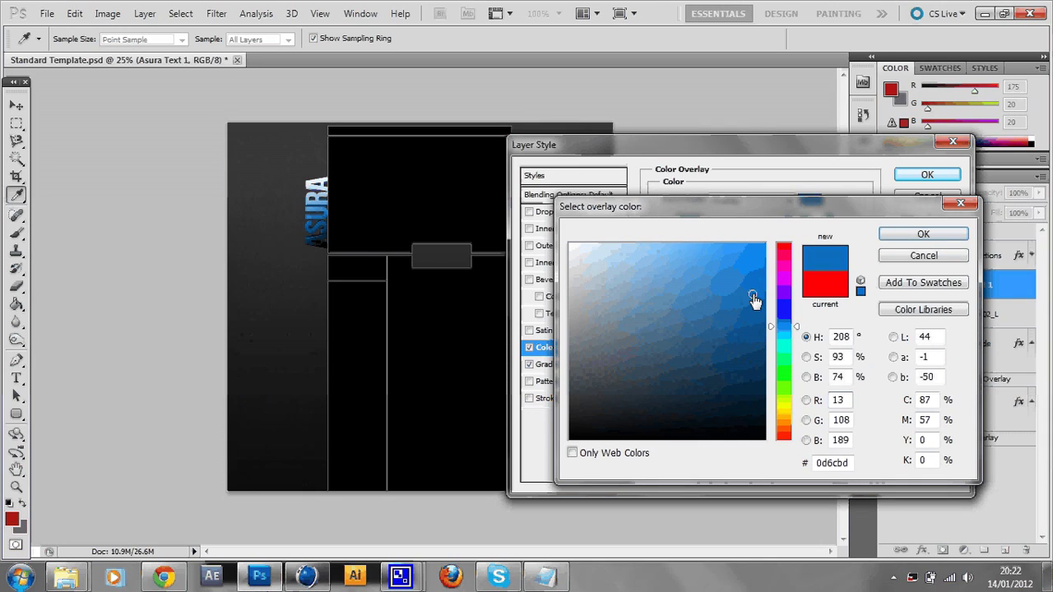
pyautogui.click(753, 269)
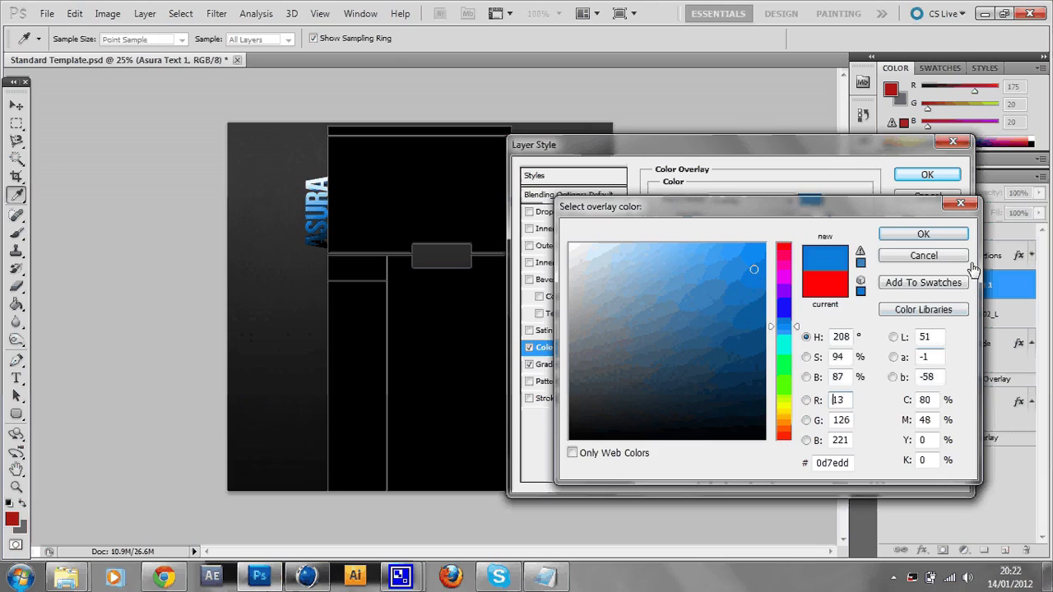
pyautogui.press('Return')
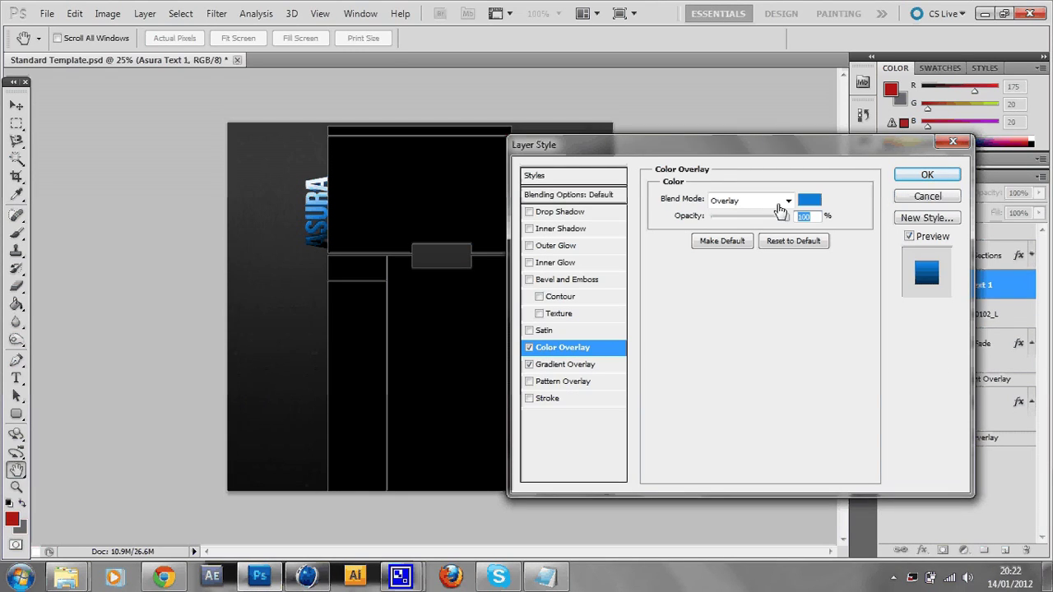
# Change the ASURA text's Gradient Overlay to the black-to-dark-grey preset, lower its opacity to about 75%, and apply the layer style.
pyautogui.click(558, 365)
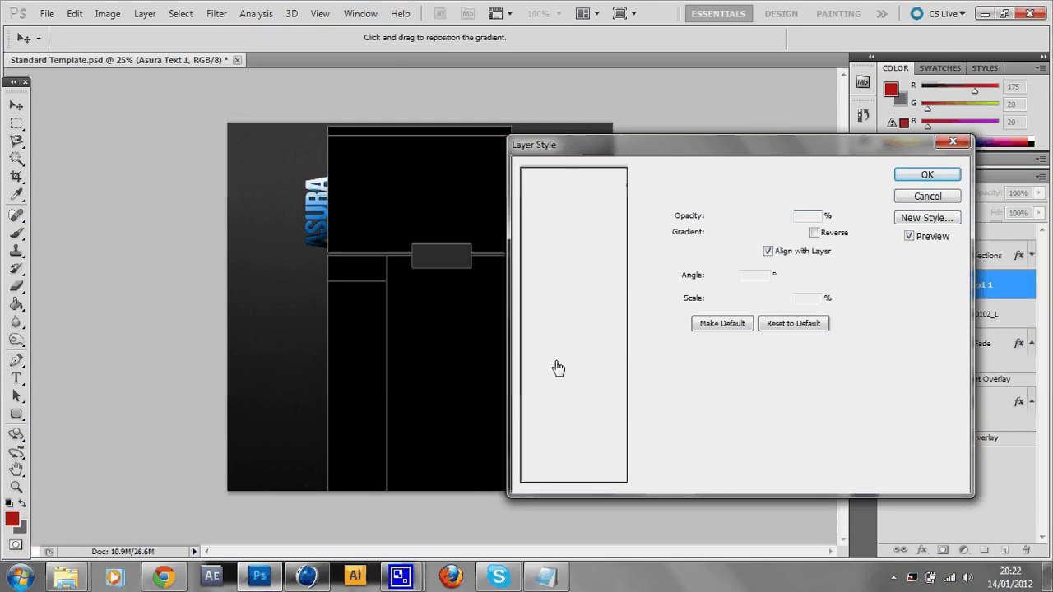
pyautogui.click(744, 233)
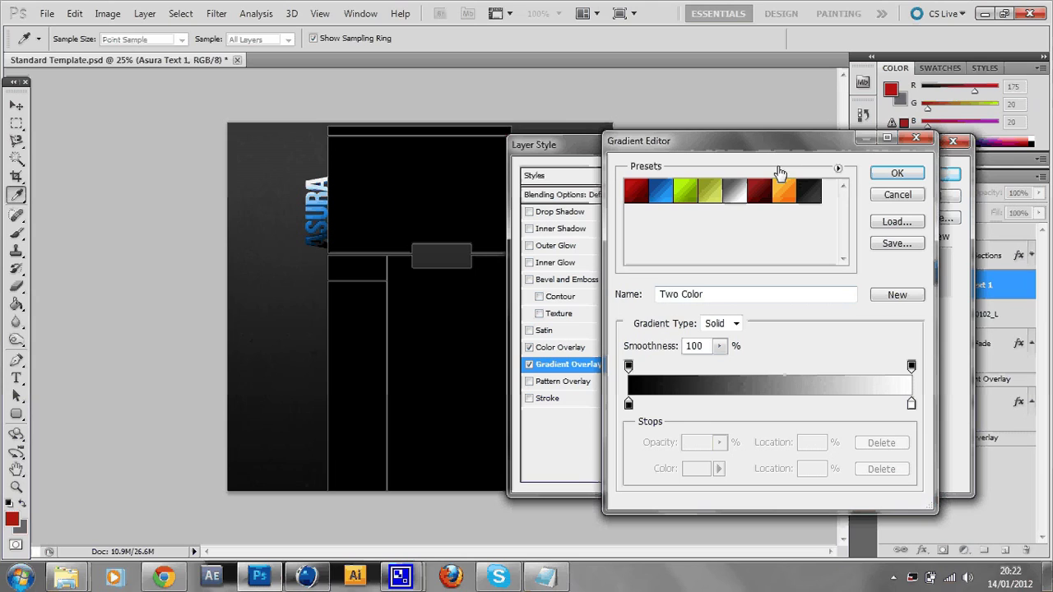
pyautogui.click(812, 202)
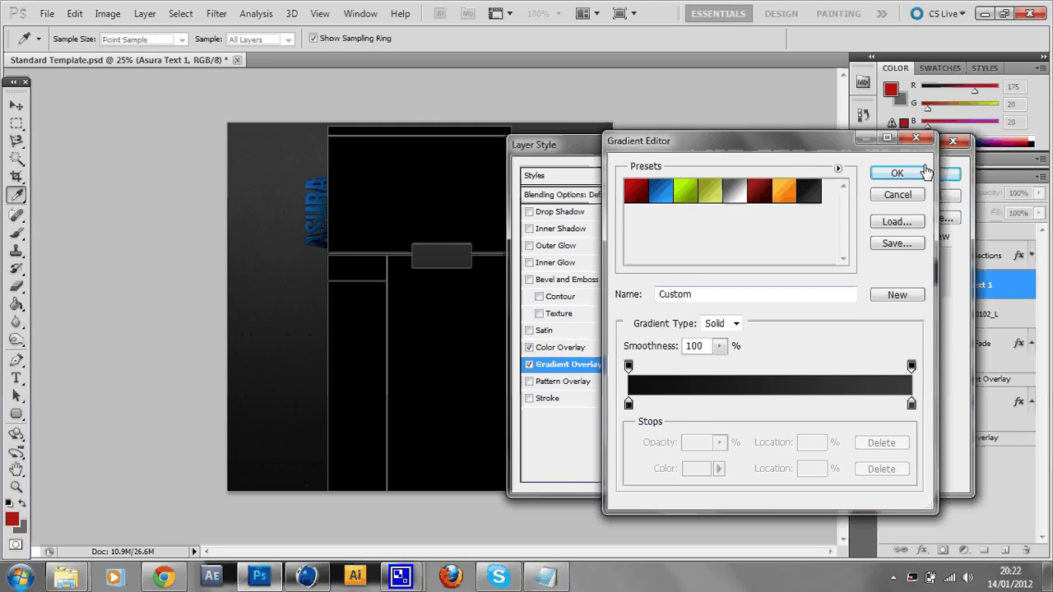
pyautogui.click(897, 173)
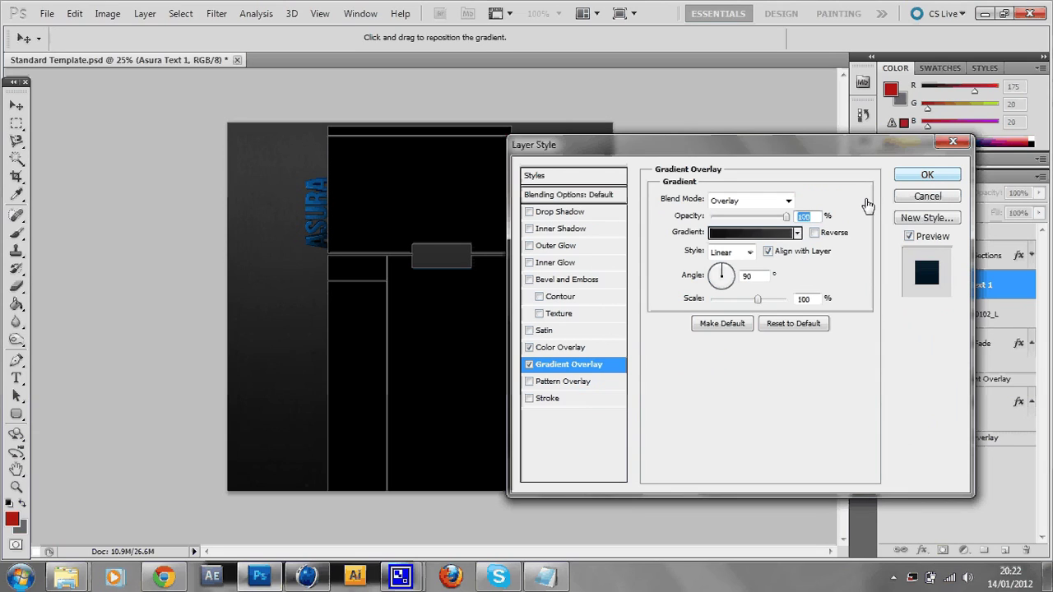
pyautogui.moveTo(786, 216)
pyautogui.mouseDown()
pyautogui.moveTo(751, 223)
pyautogui.moveTo(767, 223)
pyautogui.mouseUp()
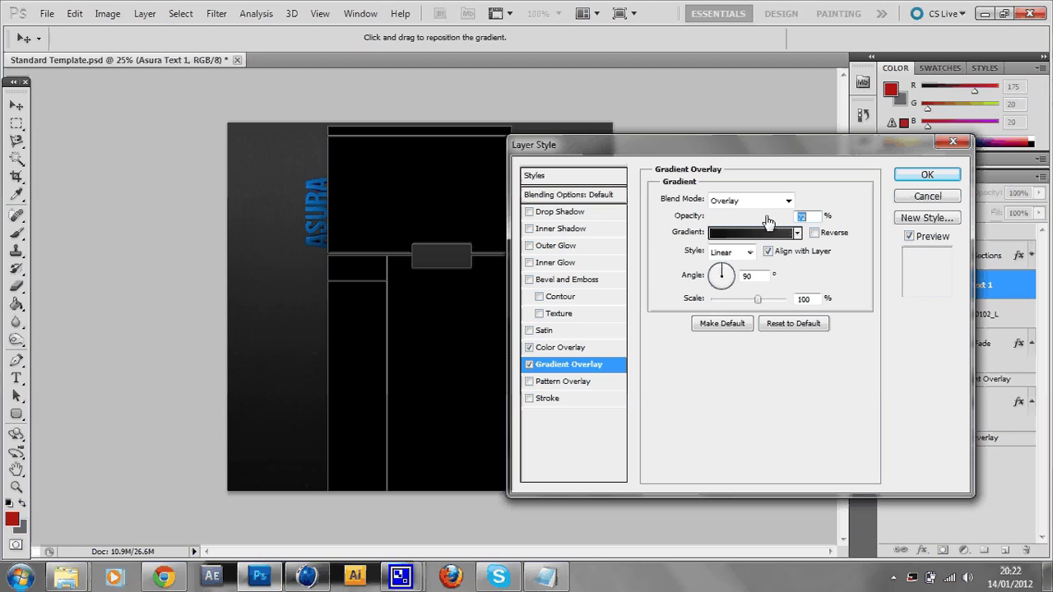
pyautogui.click(930, 173)
# Duplicate the Asura Text 1 layer and move the copy to the right side of the central section, lower than the original.
pyautogui.rightClick(968, 284)
pyautogui.click(898, 186)
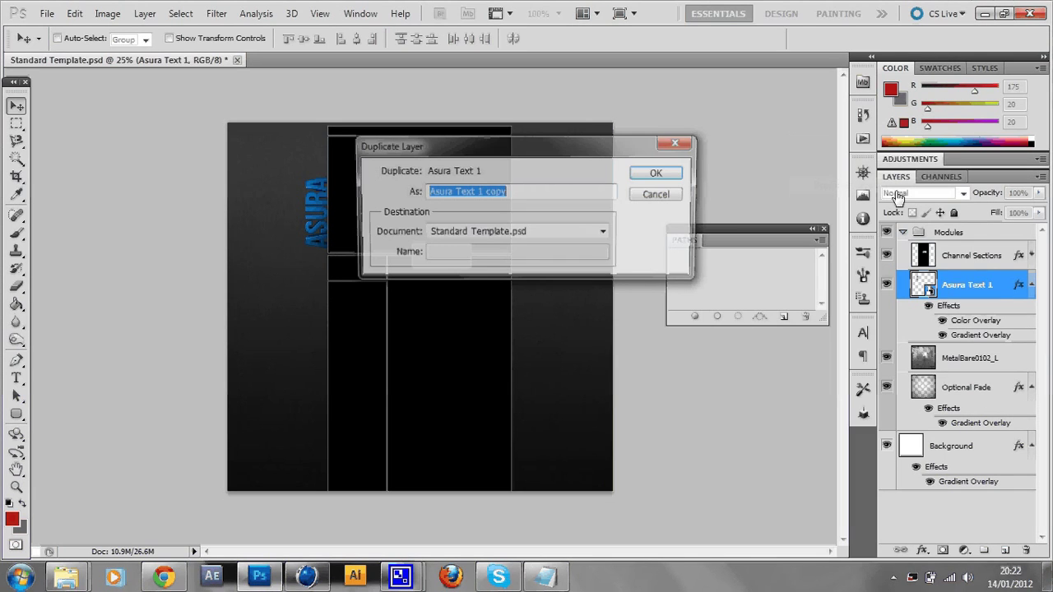
pyautogui.press('Return')
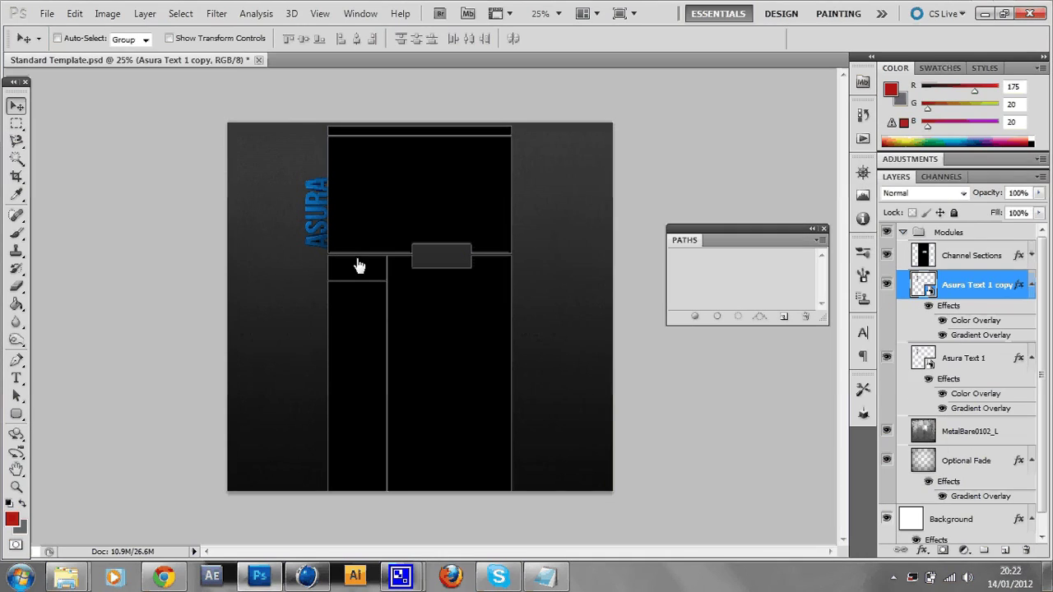
pyautogui.moveTo(359, 264); pyautogui.dragTo(565, 357)
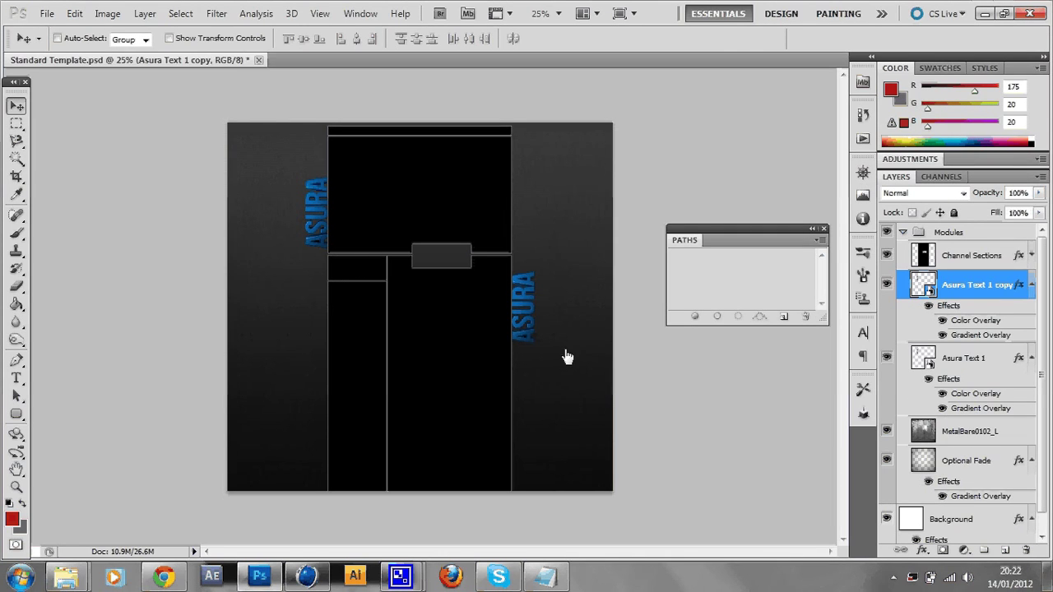
# Rotate the copied ASURA text 180° so it reads from top to bottom, and apply the transformation.
pyautogui.hotkey('ctrl', 't')
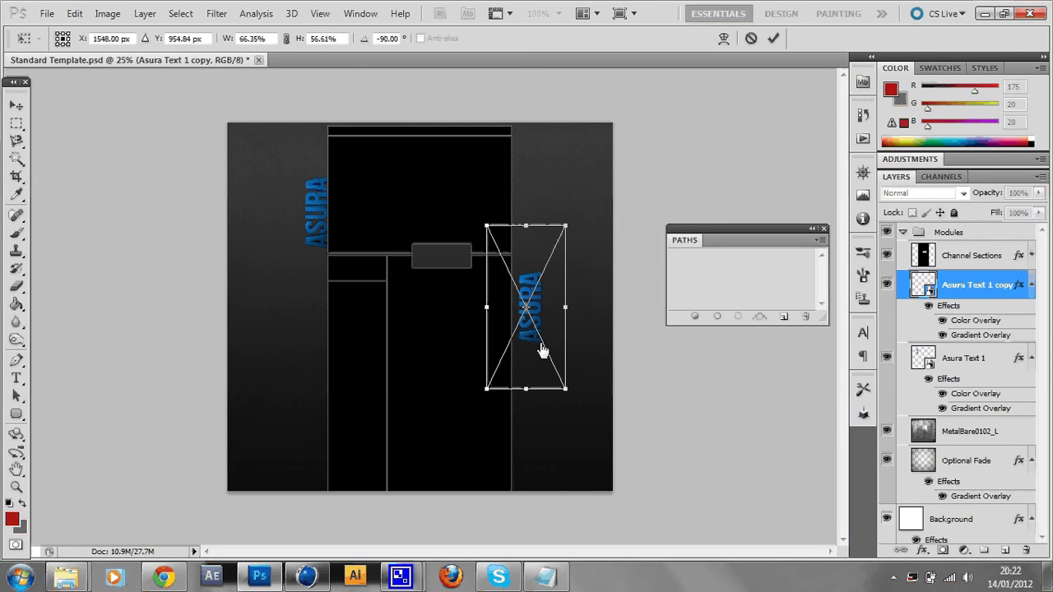
pyautogui.rightClick(541, 344)
pyautogui.click(609, 256)
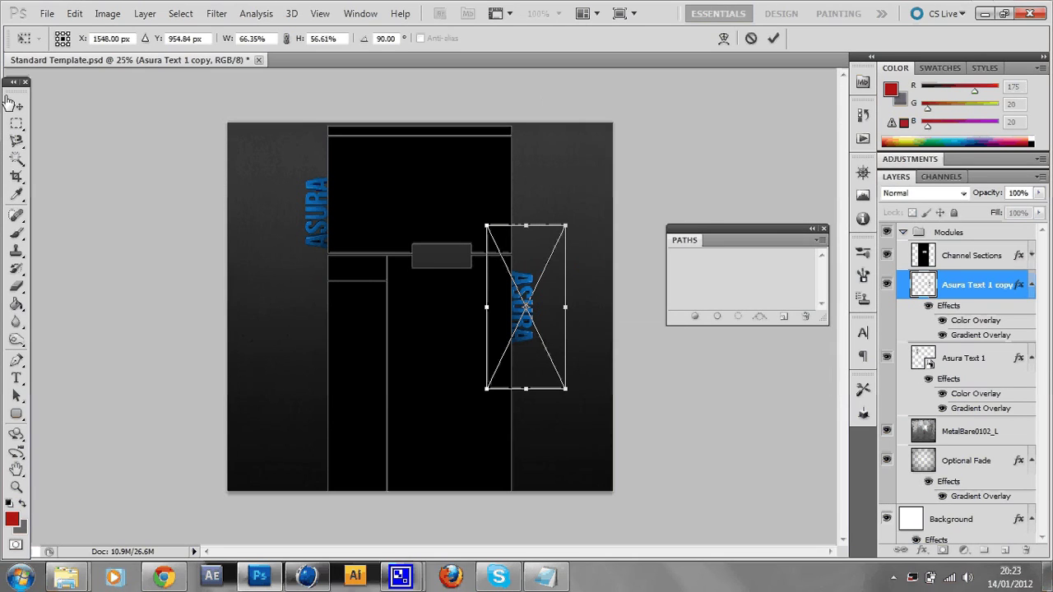
pyautogui.click(10, 104)
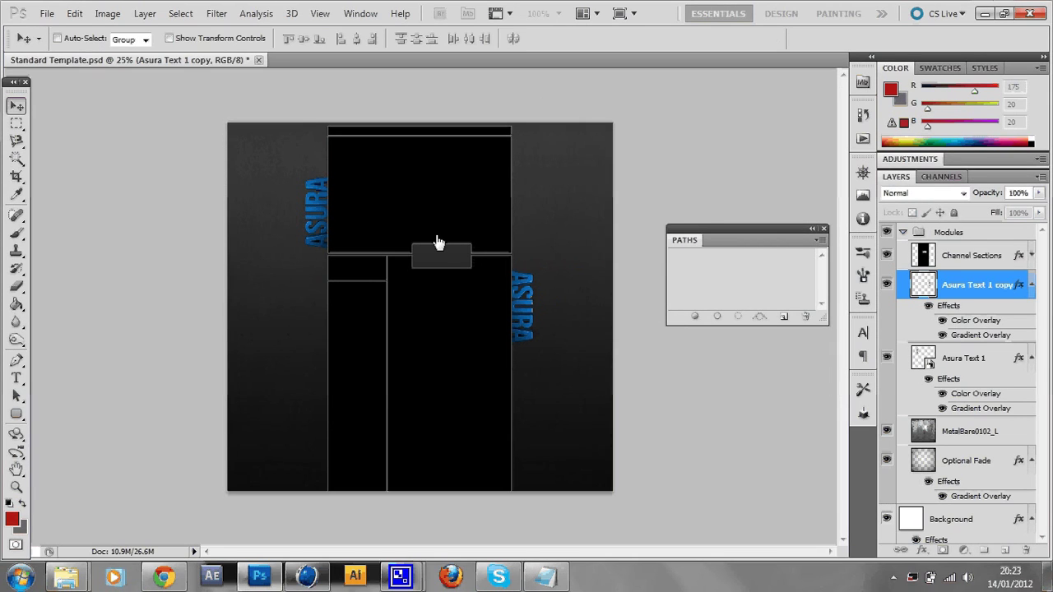
# Nudge the copied ASURA text up along the section edge and return it to its previous height.
pyautogui.hotkey('shift', 'Up')
pyautogui.hotkey('shift', 'Up')
pyautogui.hotkey('shift', 'Up')
pyautogui.hotkey('shift', 'Up')
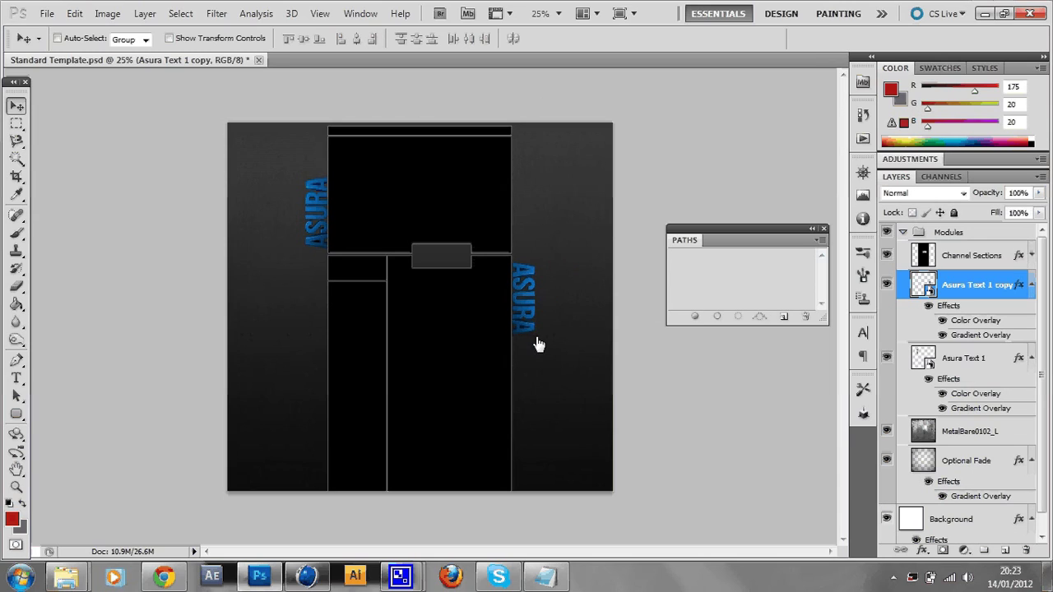
pyautogui.hotkey('shift', 'Down')
pyautogui.hotkey('shift', 'Down')
pyautogui.hotkey('shift', 'Down')
pyautogui.hotkey('shift', 'Down')
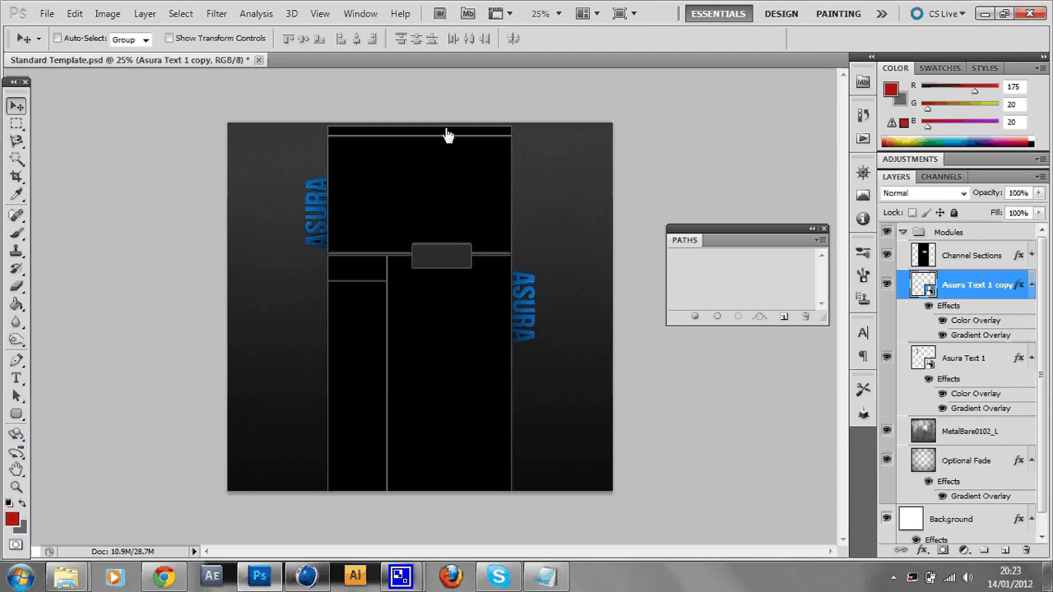
# Try Gaussian Blur on the copied ASURA text, testing radii such as 42.0 and 3.4 pixels.
pyautogui.click(216, 13)
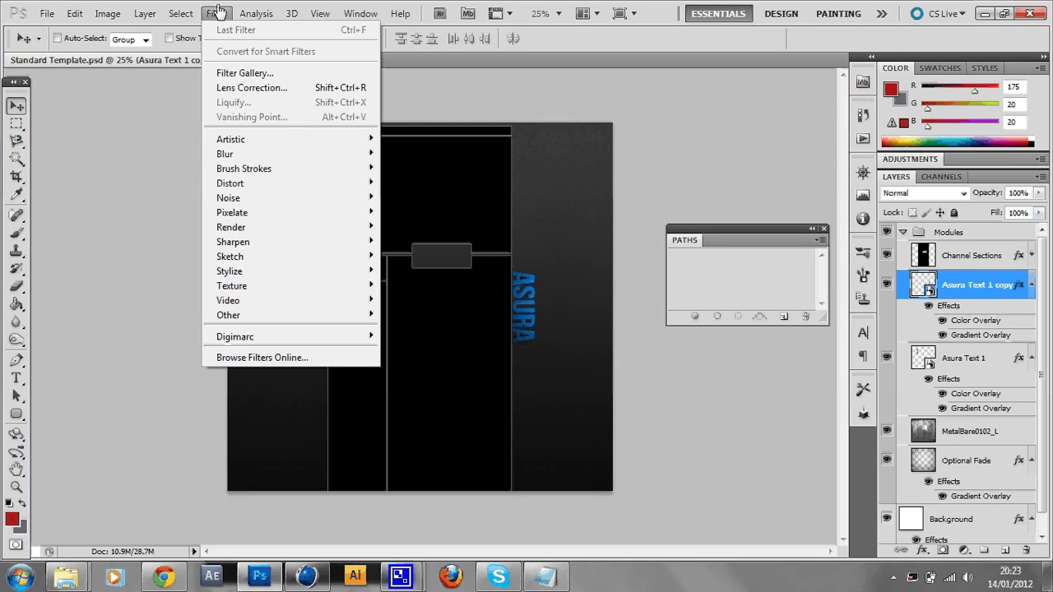
pyautogui.moveTo(264, 157)
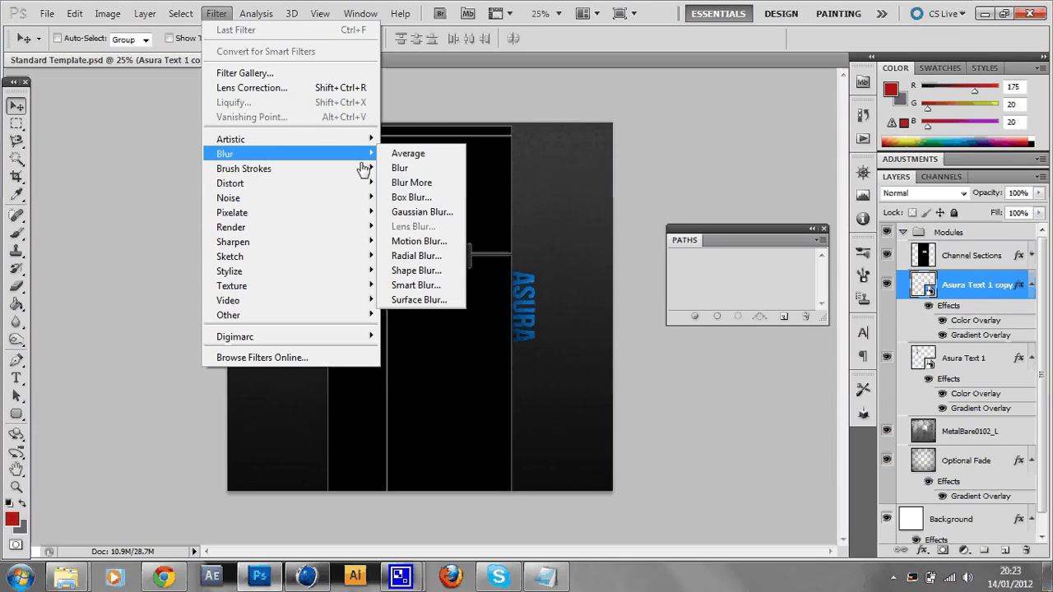
pyautogui.click(434, 212)
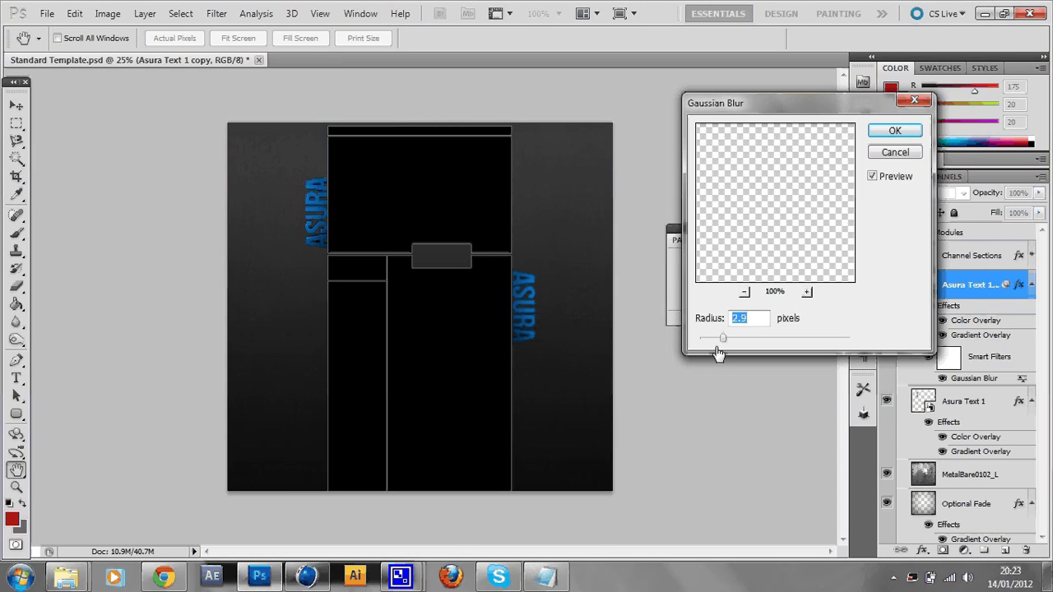
pyautogui.moveTo(716, 348); pyautogui.dragTo(788, 352)
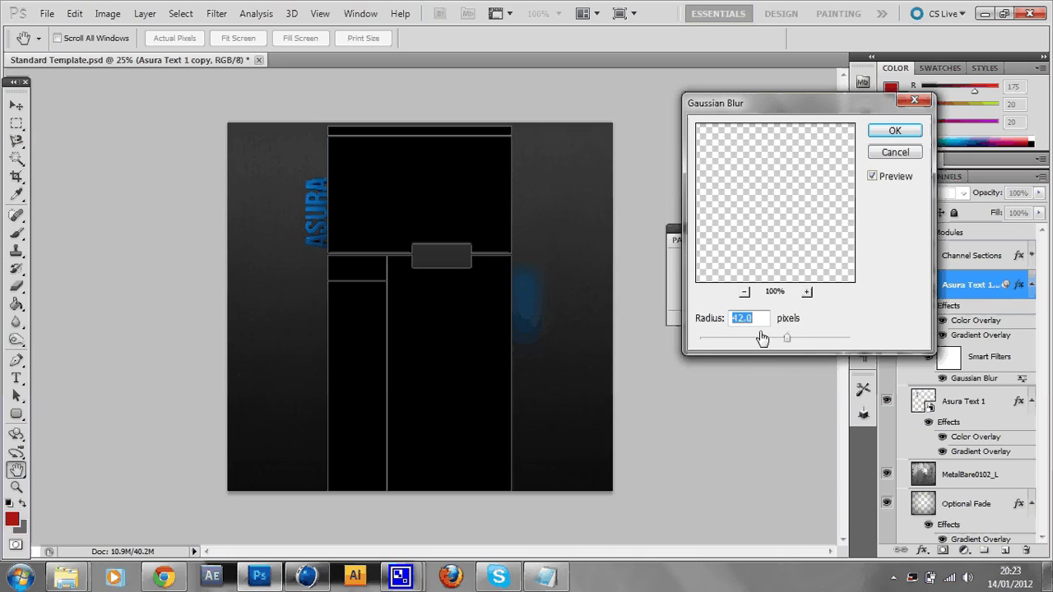
pyautogui.click(852, 344)
pyautogui.moveTo(851, 344); pyautogui.dragTo(727, 338)
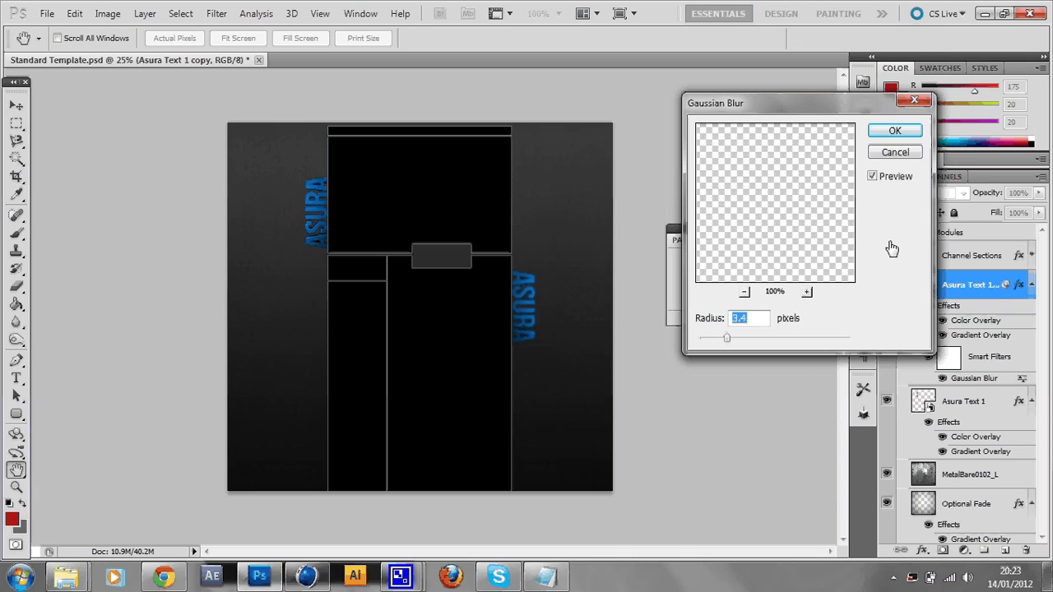
# Try a 3.1-pixel radius for the copied text's Gaussian Blur and undo the blur.
pyautogui.write('2.9')
pyautogui.press('BackSpace')
pyautogui.press('BackSpace')
pyautogui.write('3.1')
pyautogui.press('BackSpace')
pyautogui.press('BackSpace')
pyautogui.press('BackSpace')
pyautogui.press('BackSpace')
pyautogui.hotkey('ctrl', 'z')
pyautogui.press('Return')
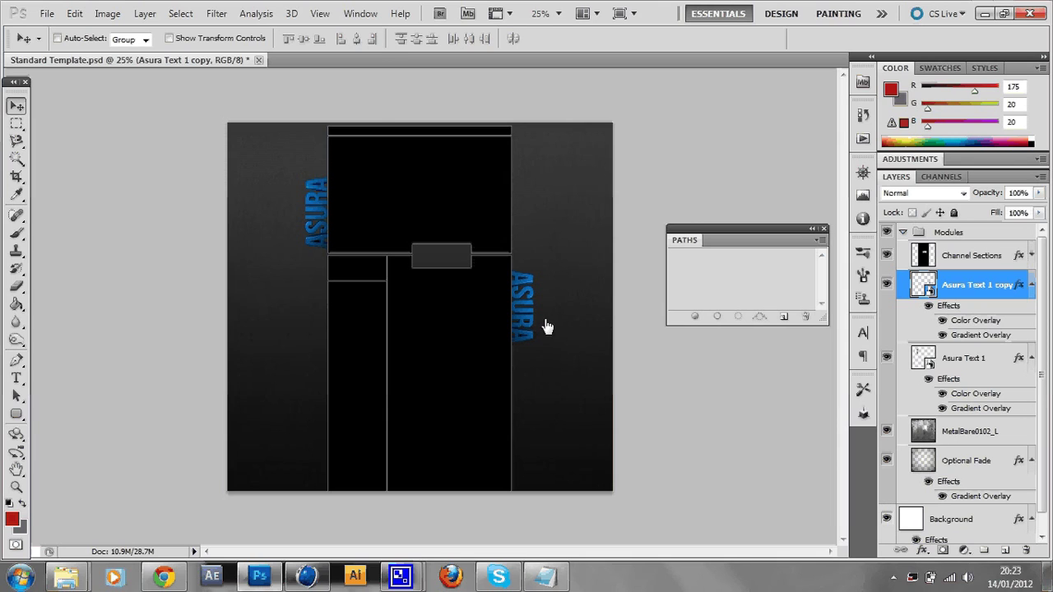
# Apply a Gaussian Blur with a 3.1-pixel radius to the copied ASURA text and reposition it flush against the central section.
pyautogui.click(216, 14)
pyautogui.moveTo(264, 230)
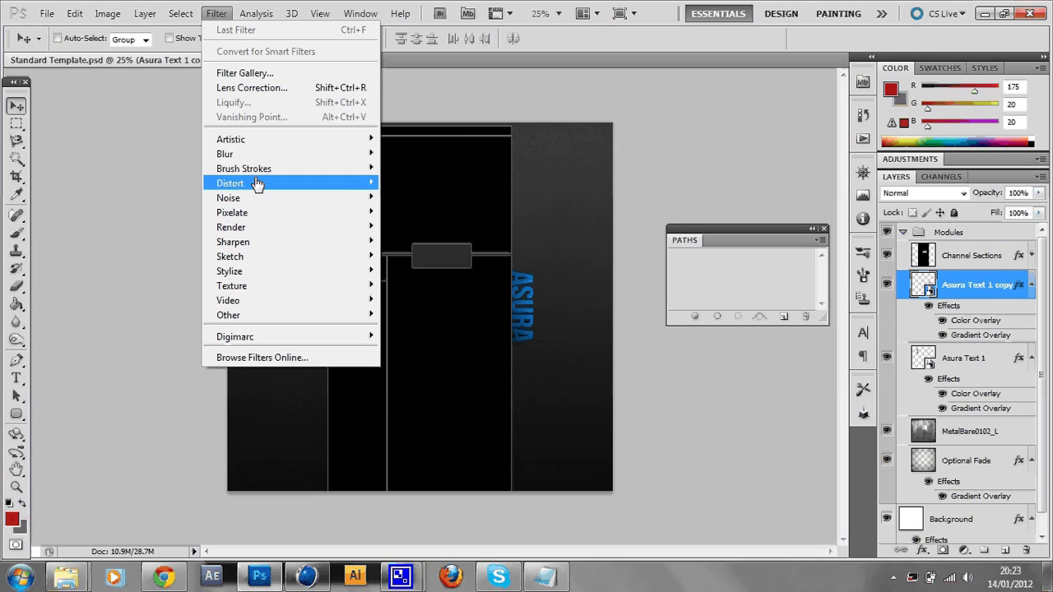
pyautogui.moveTo(263, 154)
pyautogui.click(421, 213)
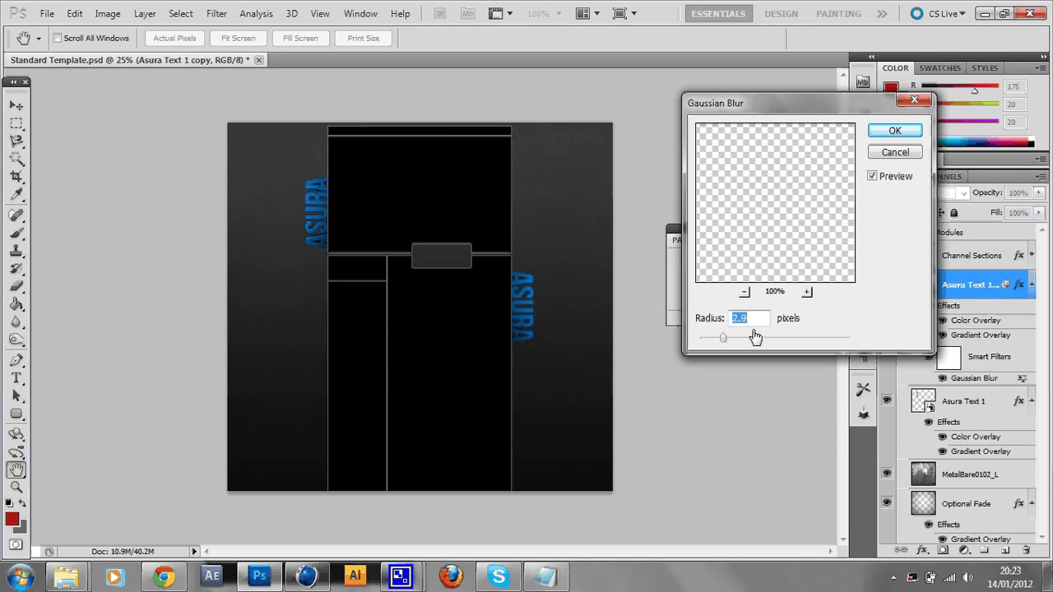
pyautogui.moveTo(723, 338); pyautogui.dragTo(725, 339)
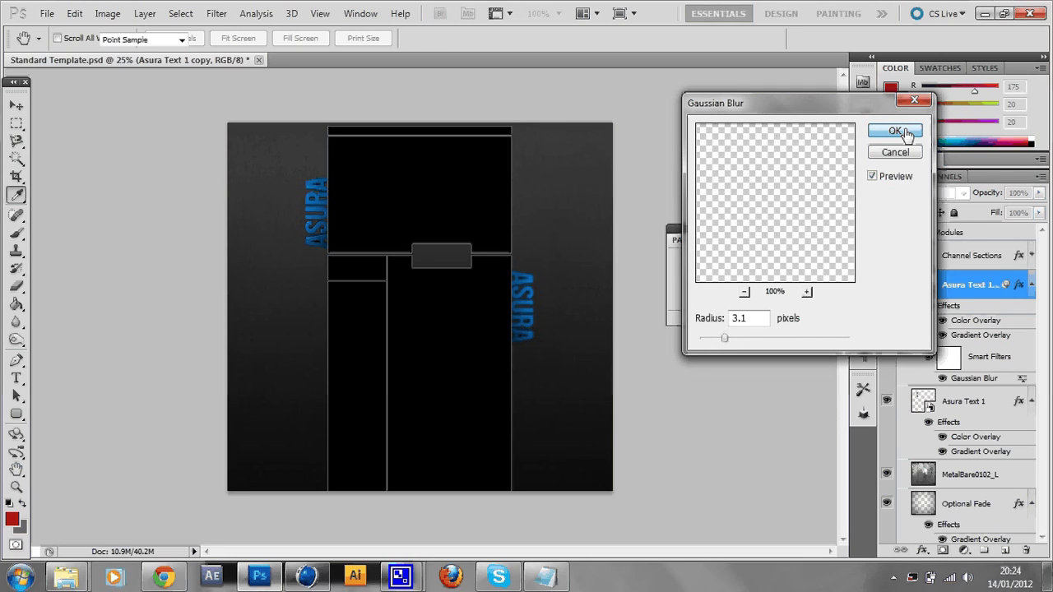
pyautogui.click(905, 134)
pyautogui.moveTo(546, 324)
pyautogui.mouseDown()
pyautogui.moveTo(548, 268)
pyautogui.moveTo(549, 308)
pyautogui.mouseUp()
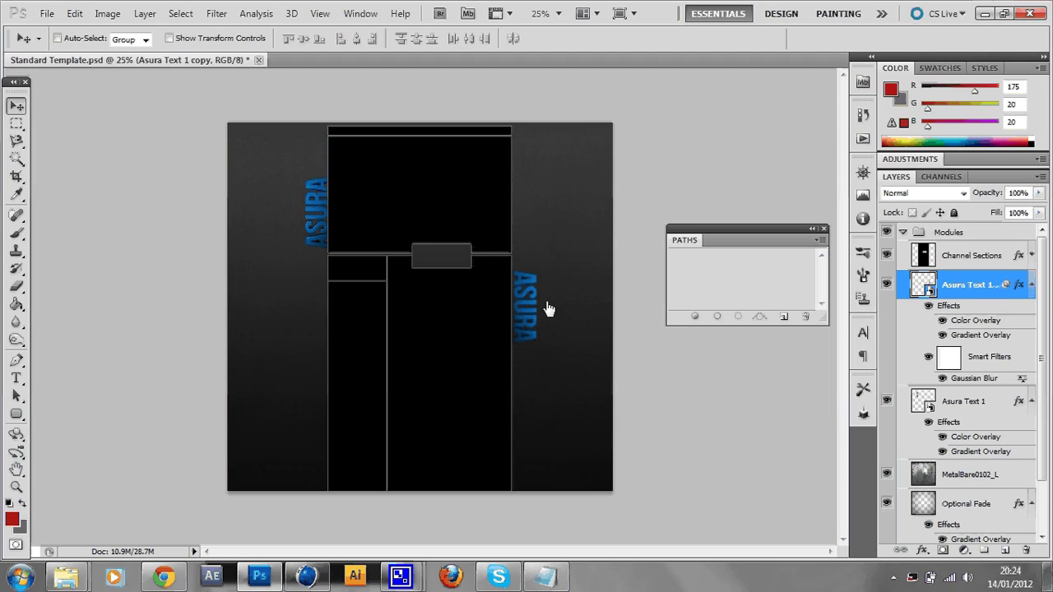
pyautogui.hotkey('shift', 'Left')
pyautogui.click(813, 230)
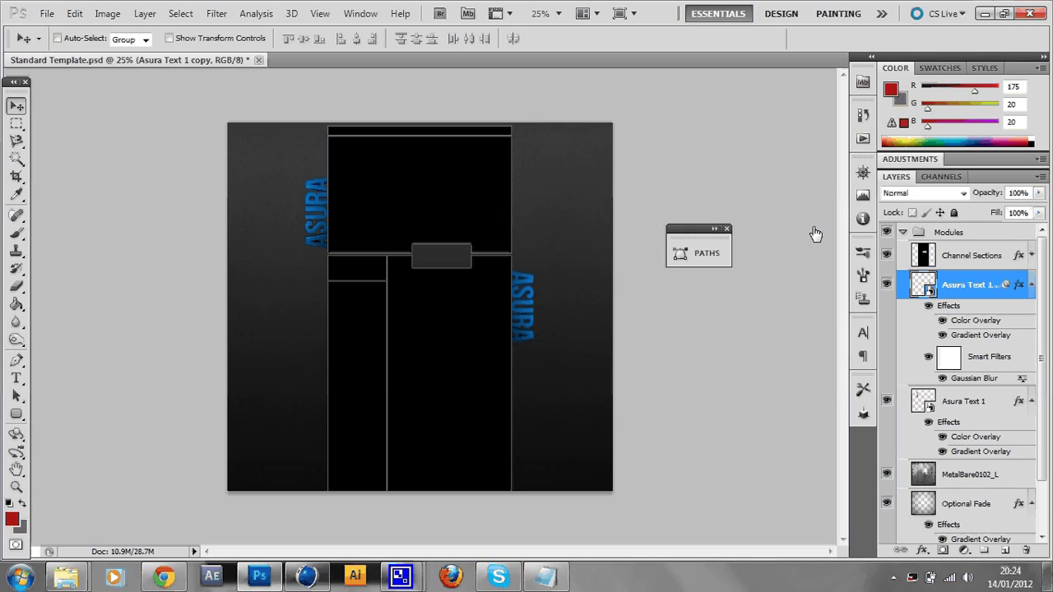
pyautogui.click(700, 254)
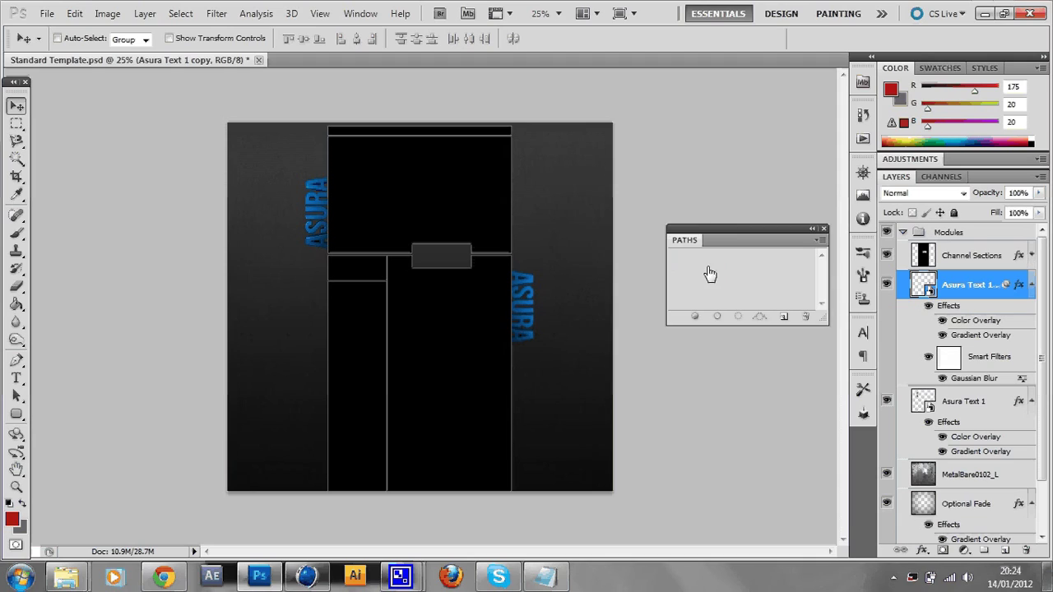